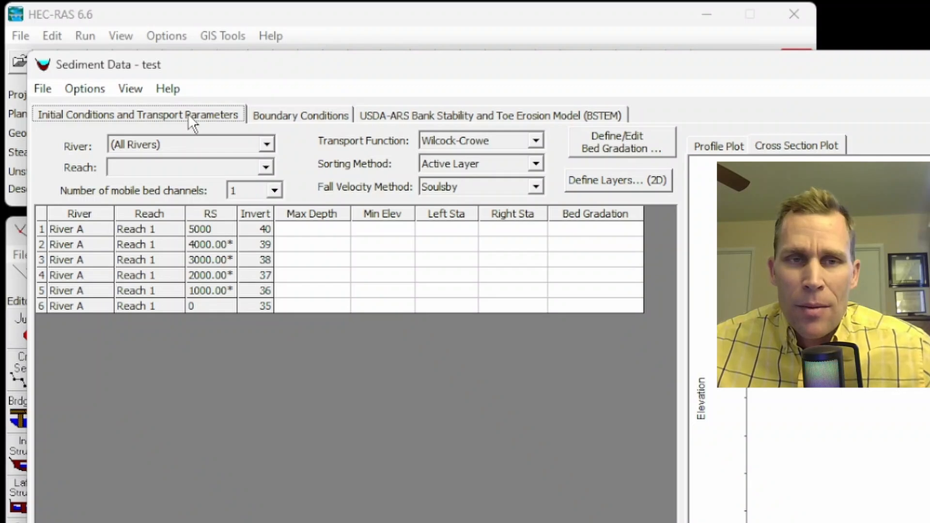
Review the boundary conditions, BSTEM and initial conditions pages and the options of the sediment data editor, and close the editor
click(291, 117)
click(416, 116)
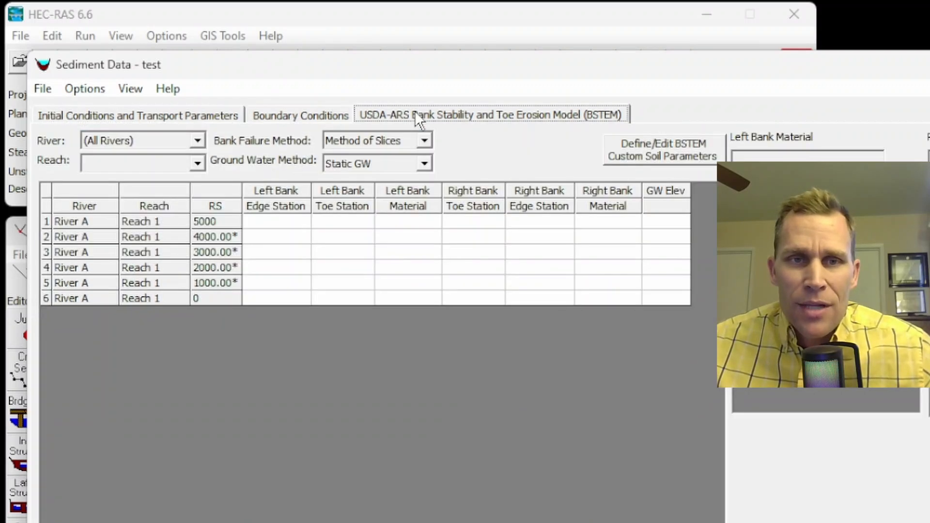
click(175, 115)
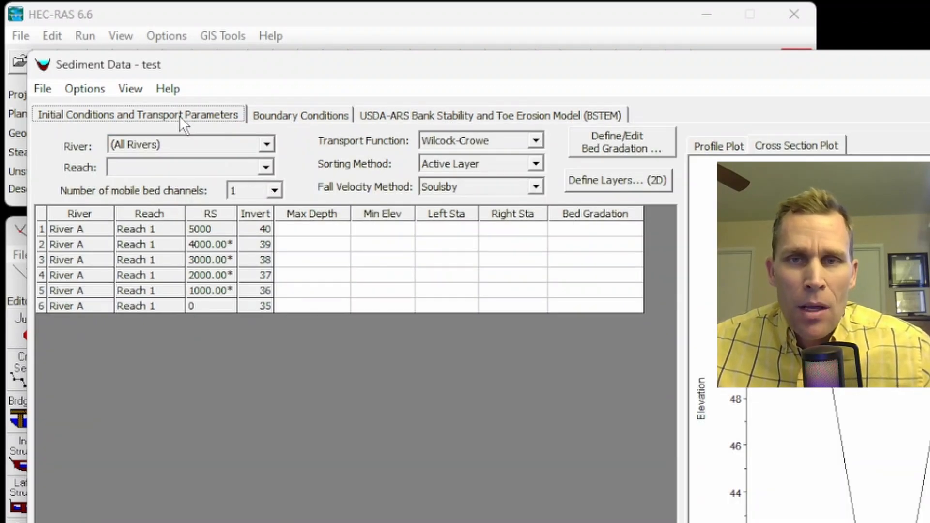
click(40, 87)
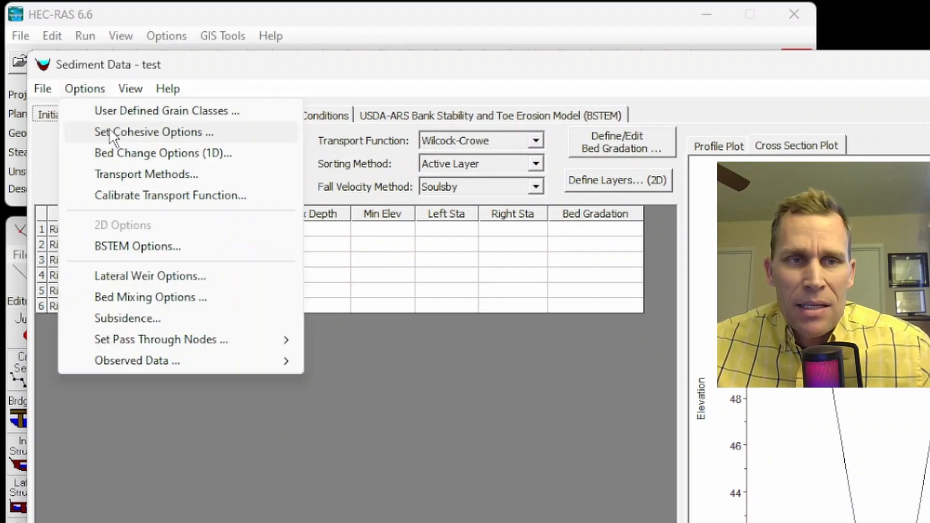
click(729, 83)
click(928, 64)
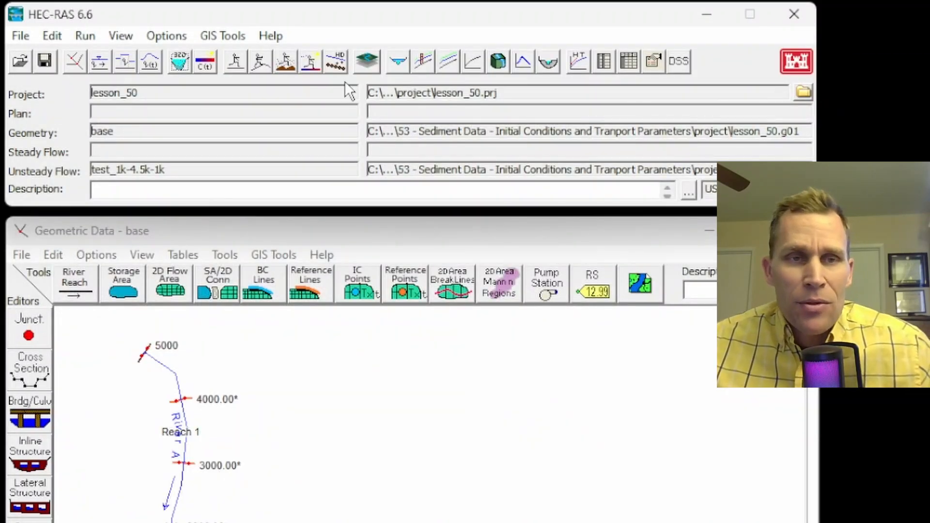
Open the quasi-unsteady sediment transport analysis, check which sediment data files it offers, and close it
click(86, 36)
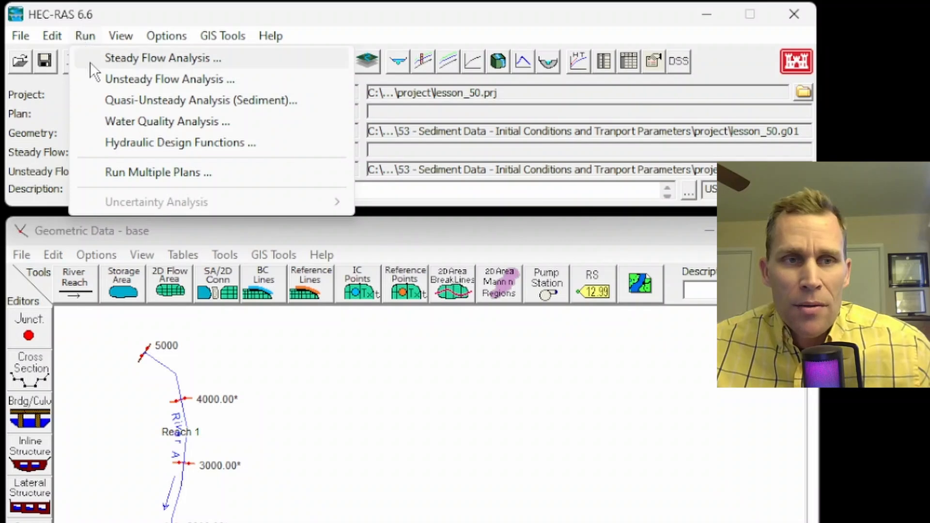
click(141, 101)
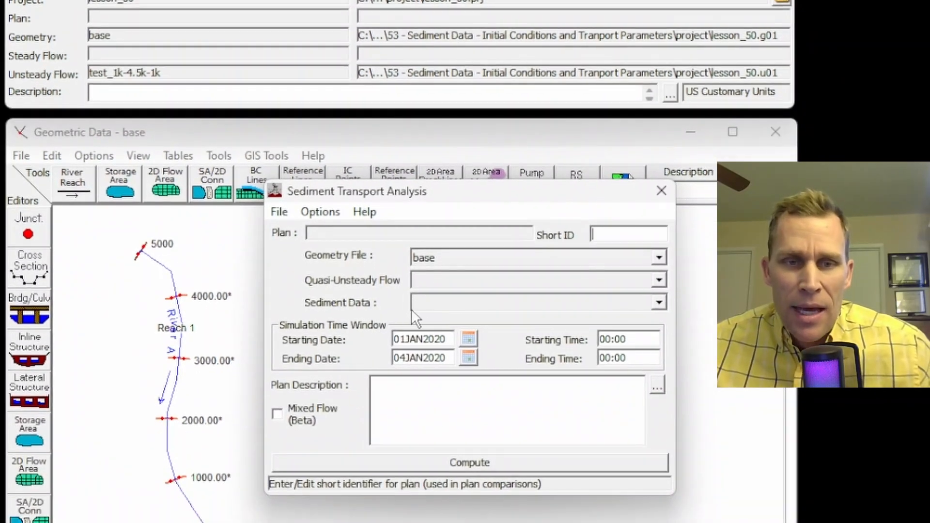
click(426, 309)
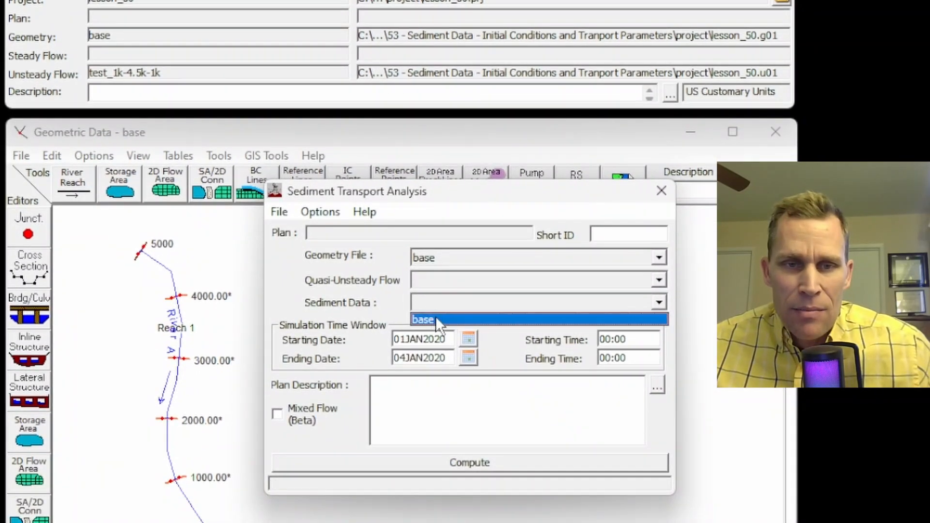
click(435, 306)
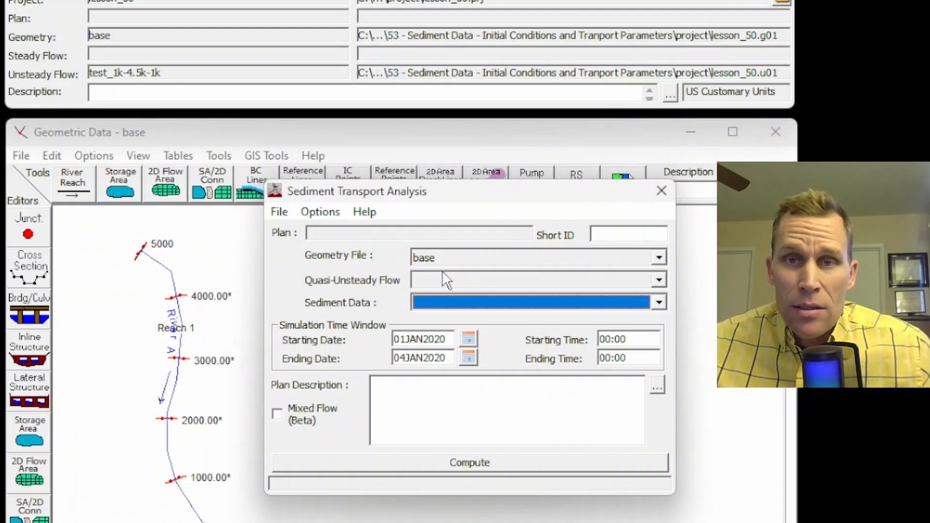
click(661, 190)
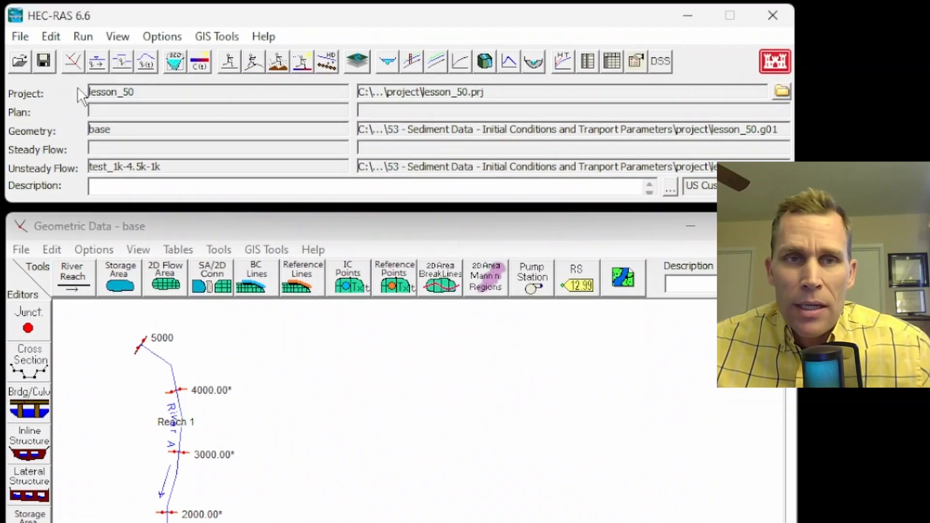
Open the unsteady flow analysis, enable Sediment to check the available sediment files, and close the analysis window
click(252, 65)
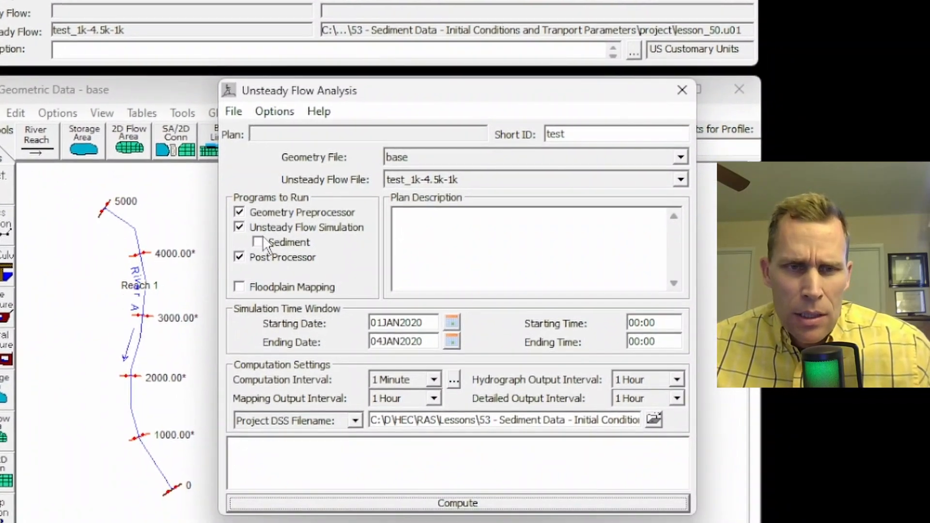
click(266, 274)
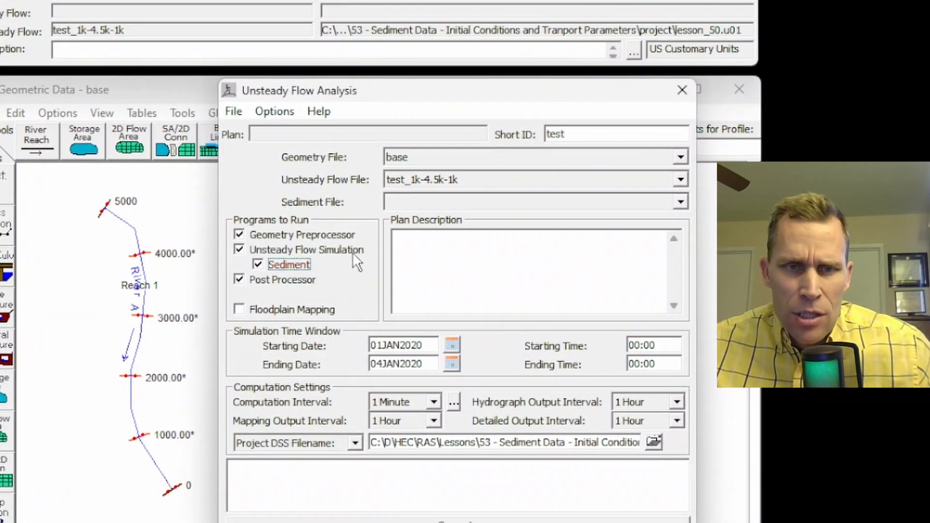
click(411, 207)
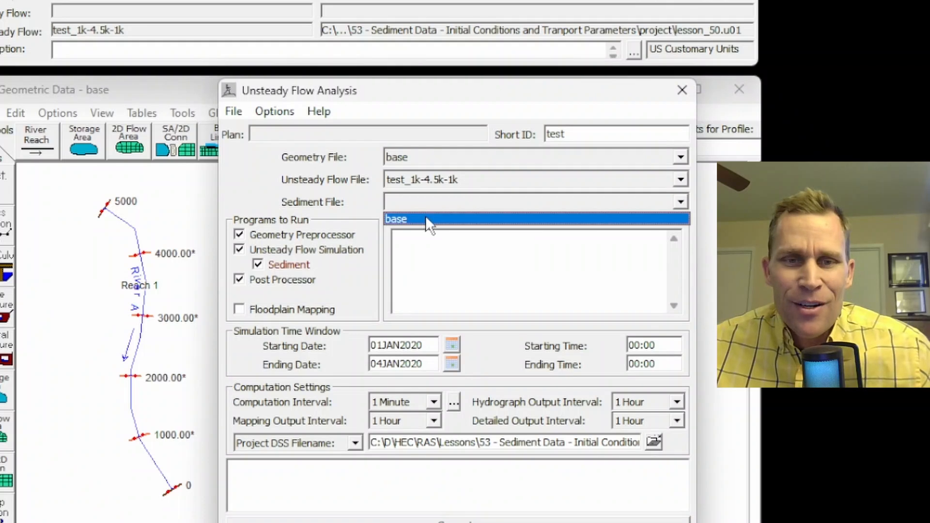
click(680, 90)
click(680, 90)
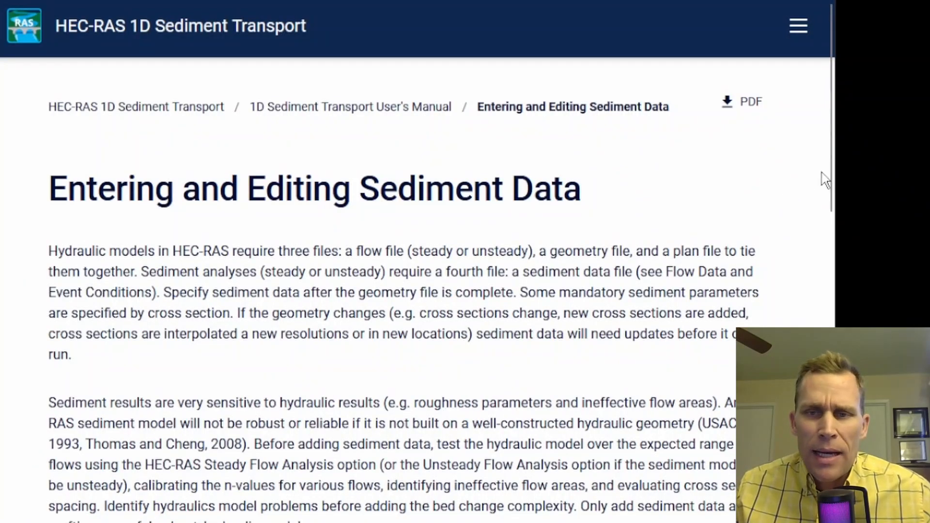
Switch to the HEC-RAS 1D Sediment Transport online manual and view its Initial Conditions and Transport Parameters section
drag(838, 179, 927, 188)
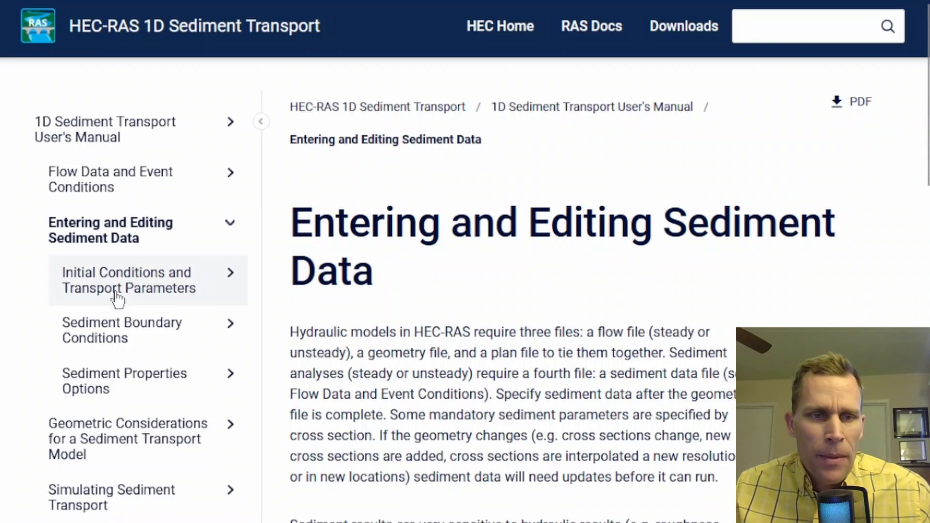
click(140, 279)
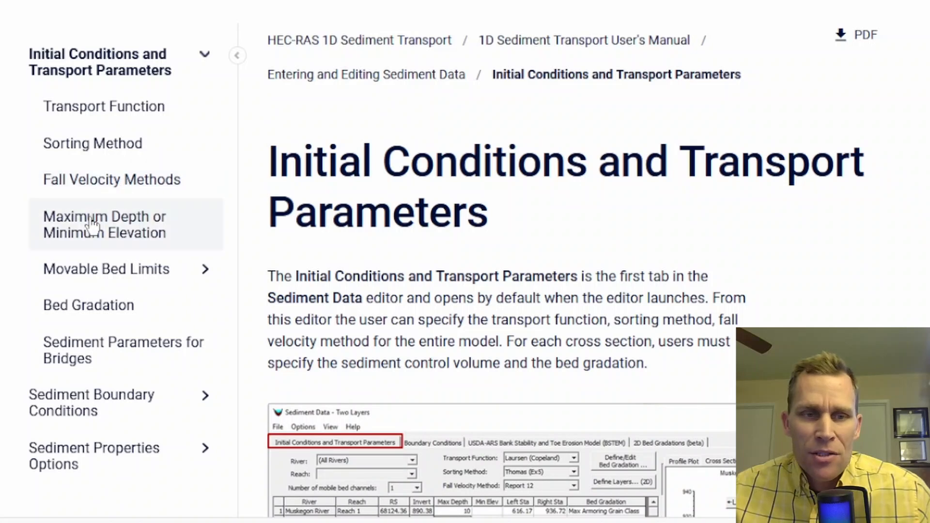
drag(928, 136, 835, 135)
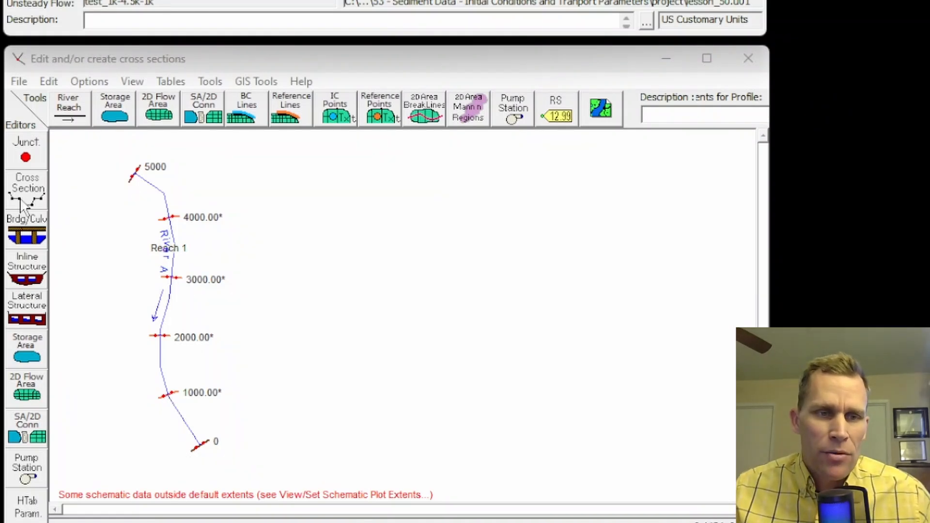
Switch to HEC-RAS, examine the cross section data of River A, Reach 1 at river station 5000, and close it
click(23, 206)
drag(433, 57, 294, 65)
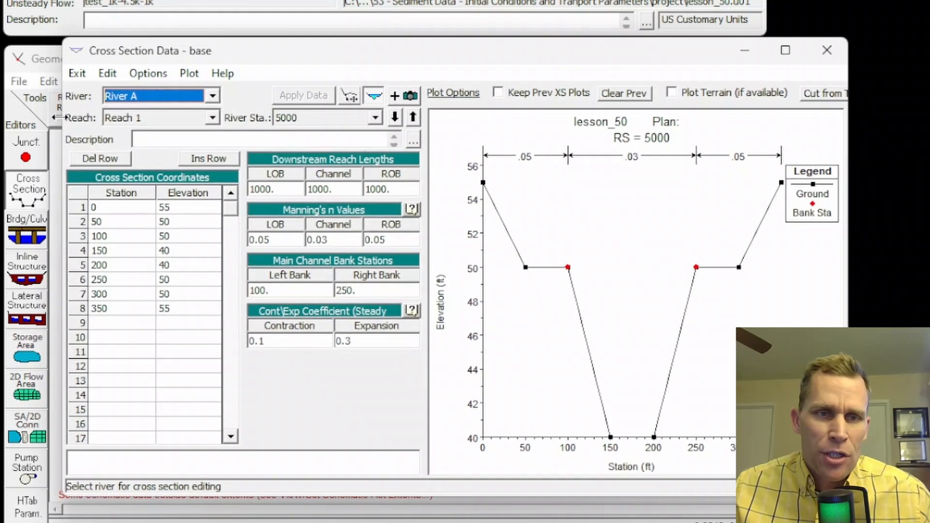
click(827, 50)
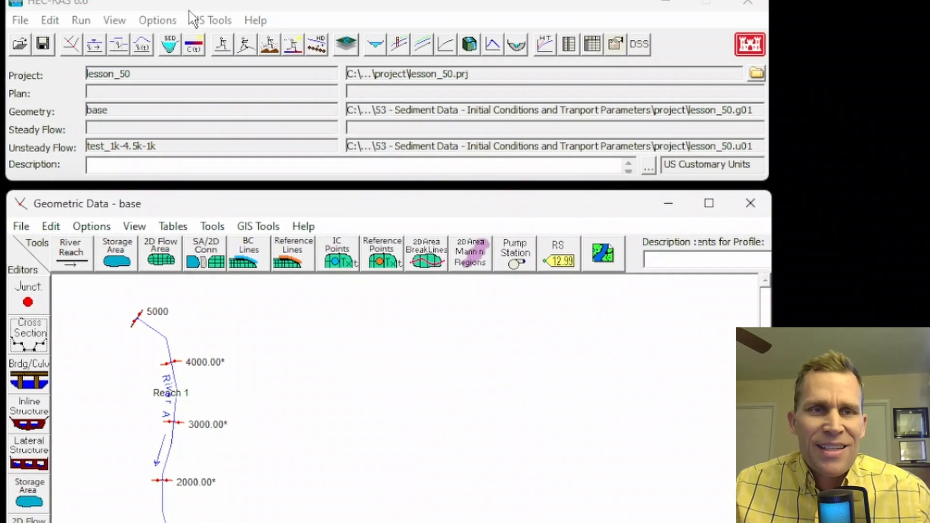
click(190, 19)
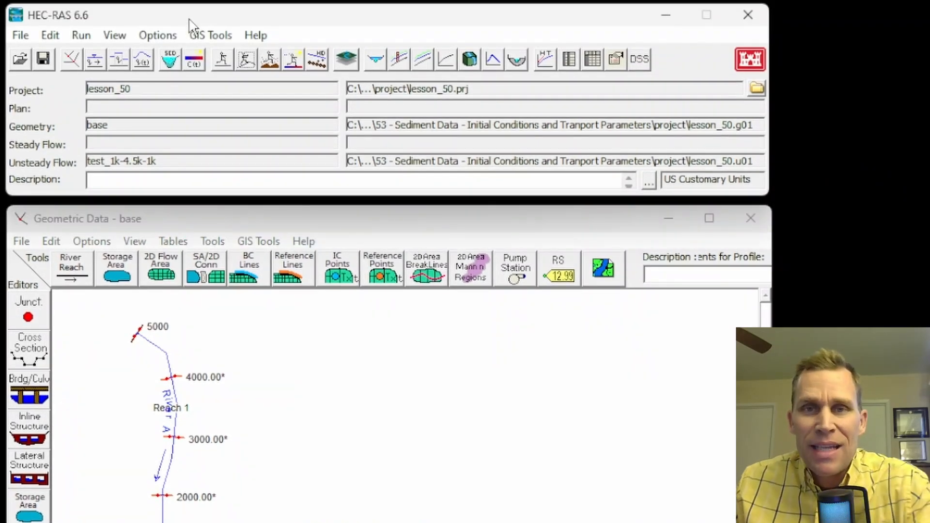
Create a new sediment data file titled test2 without saving the existing data, and check its entry in the main project window
click(50, 35)
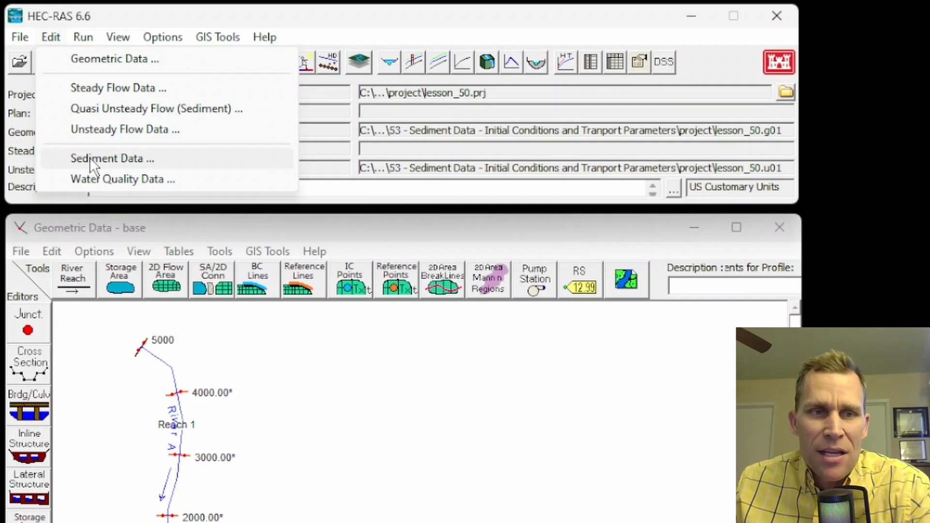
click(90, 158)
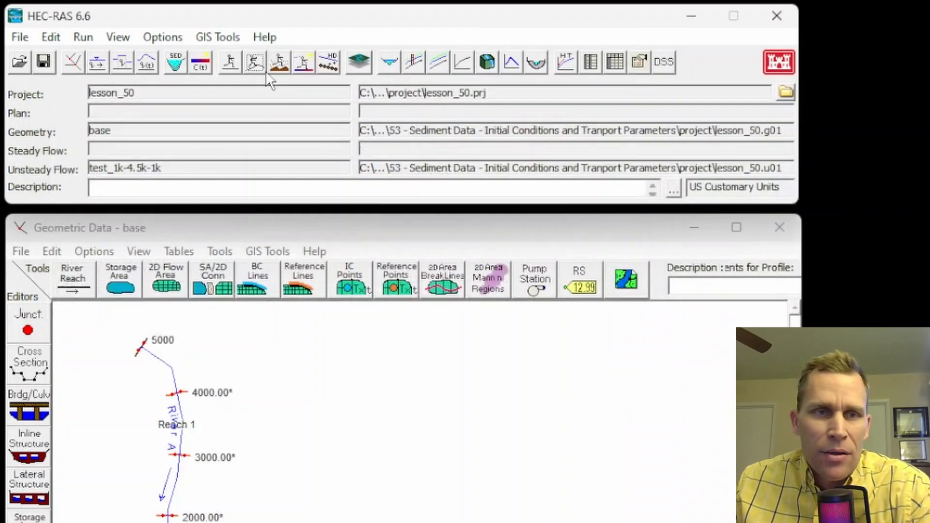
click(178, 66)
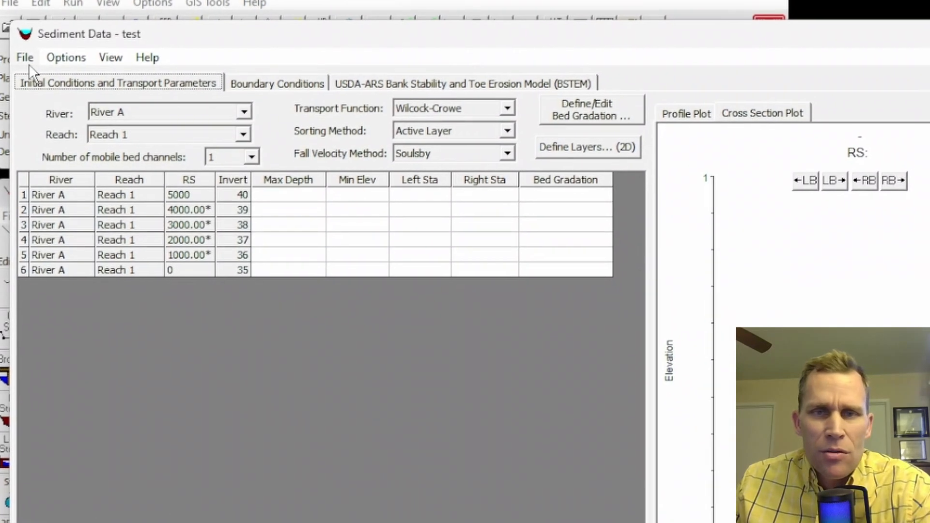
click(35, 93)
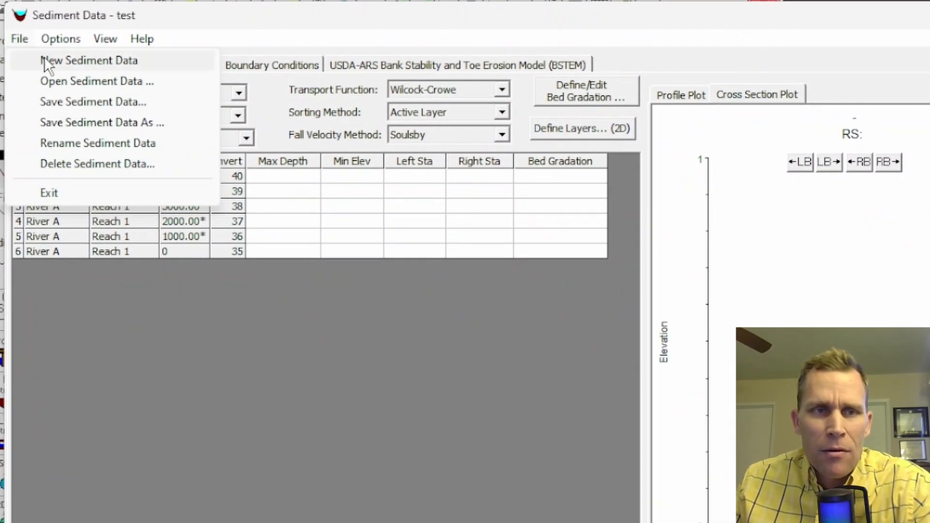
click(75, 61)
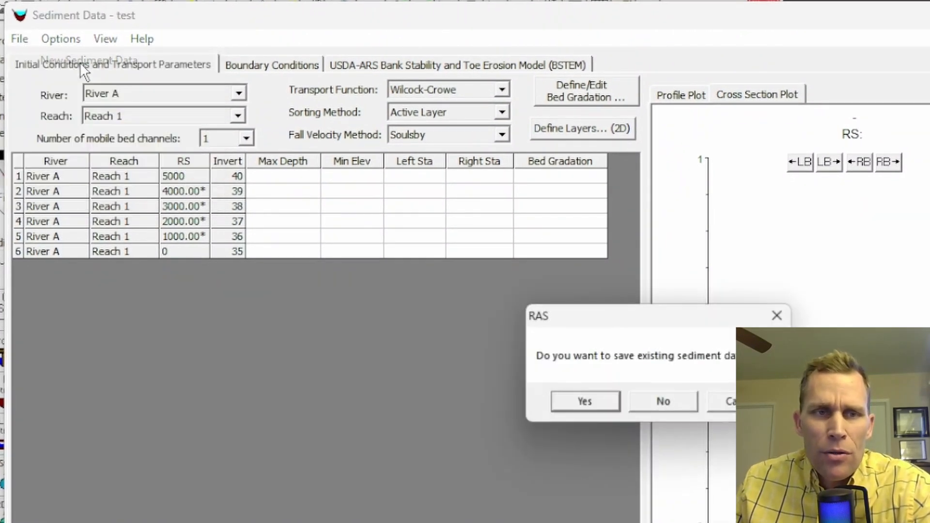
click(680, 408)
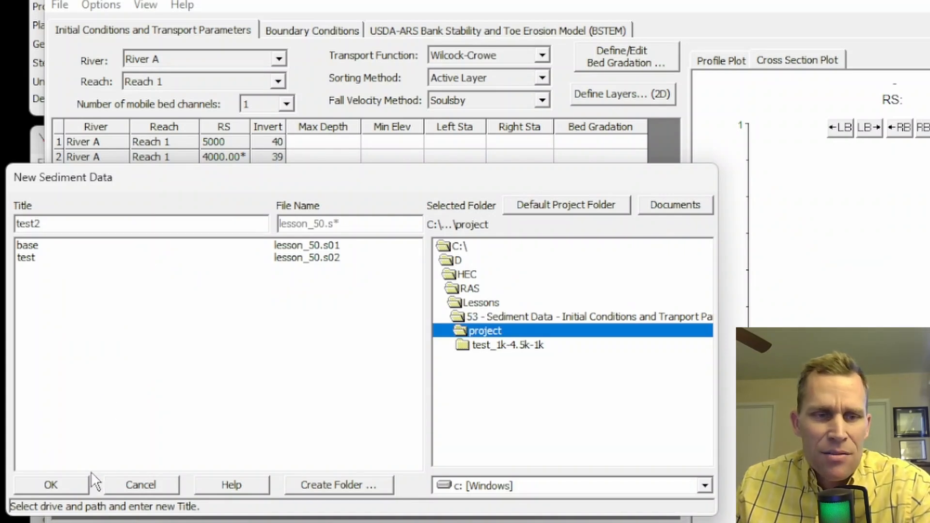
click(68, 489)
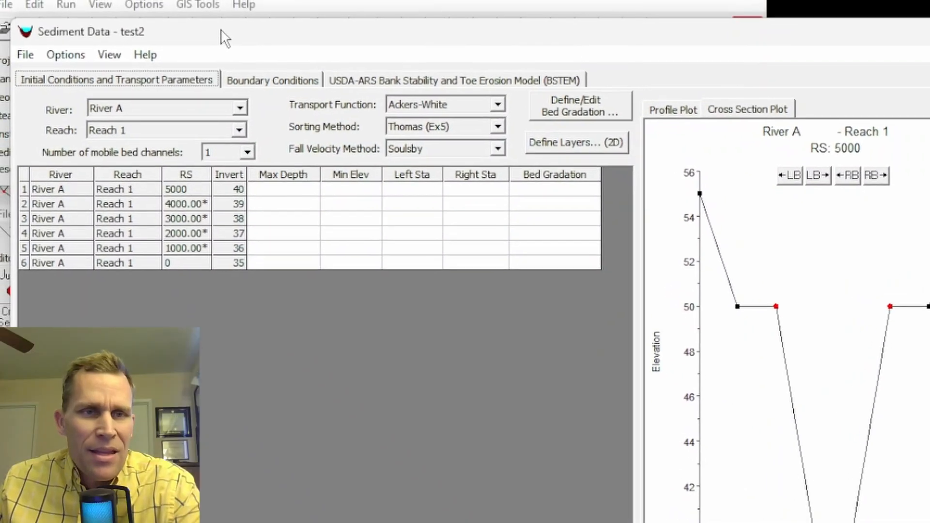
drag(224, 37, 196, 293)
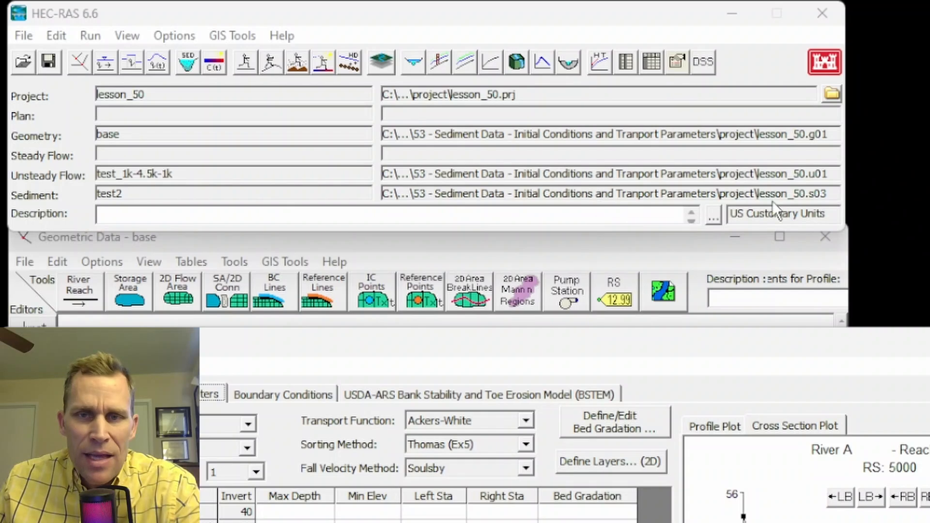
drag(548, 331, 550, 91)
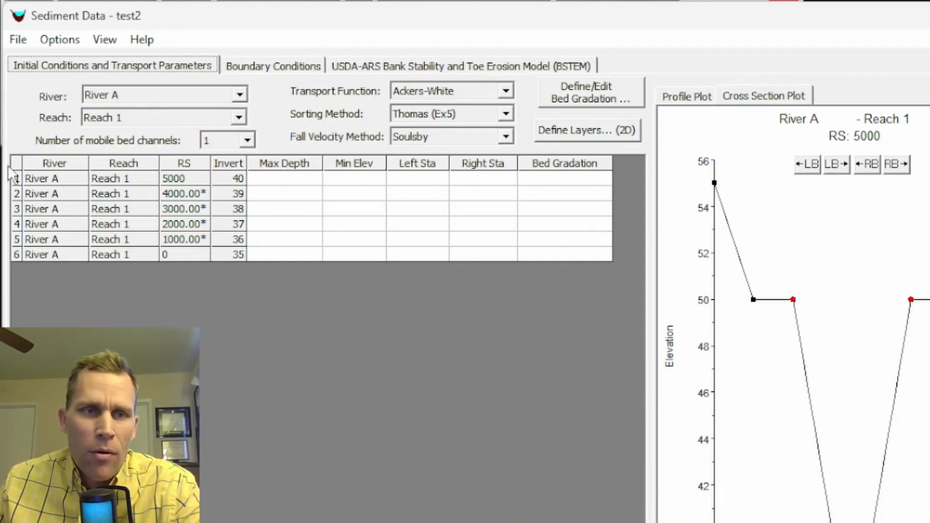
Check the river and reach choices for the sediment data, picking River A and Reach 1
click(132, 97)
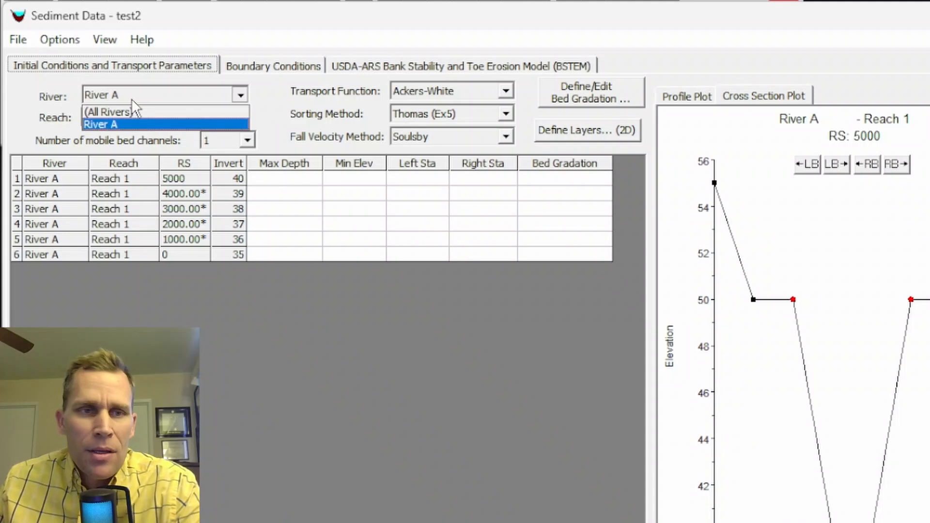
click(133, 121)
click(135, 120)
click(147, 146)
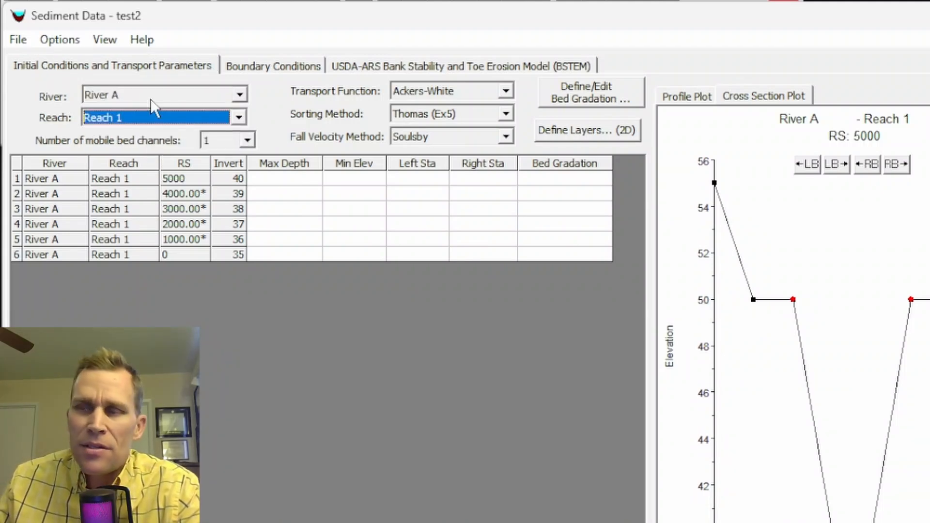
Look through the transport functions available for the test2 sediment data
click(422, 91)
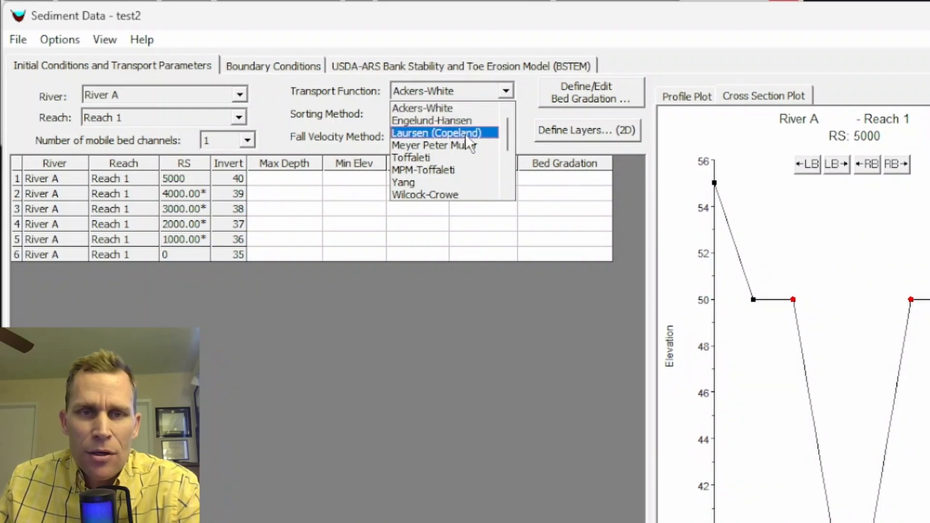
scroll(448, 164, down, 2)
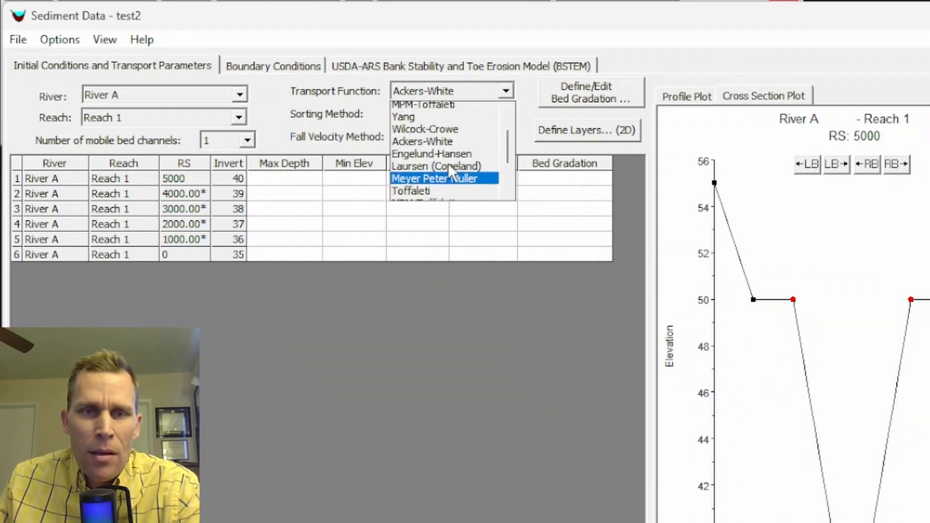
scroll(449, 164, up, 2)
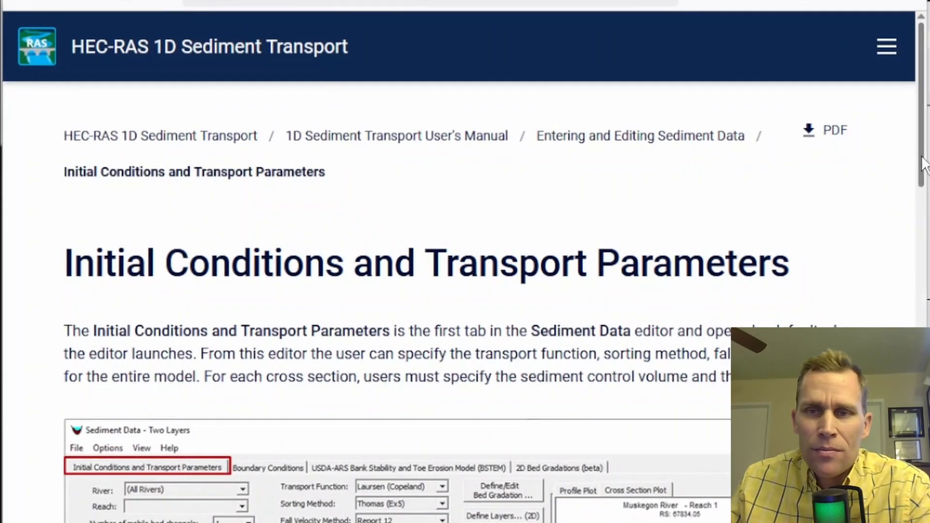
Switch to the online sediment transport manual and open its Transport Function page
drag(926, 159, 929, 158)
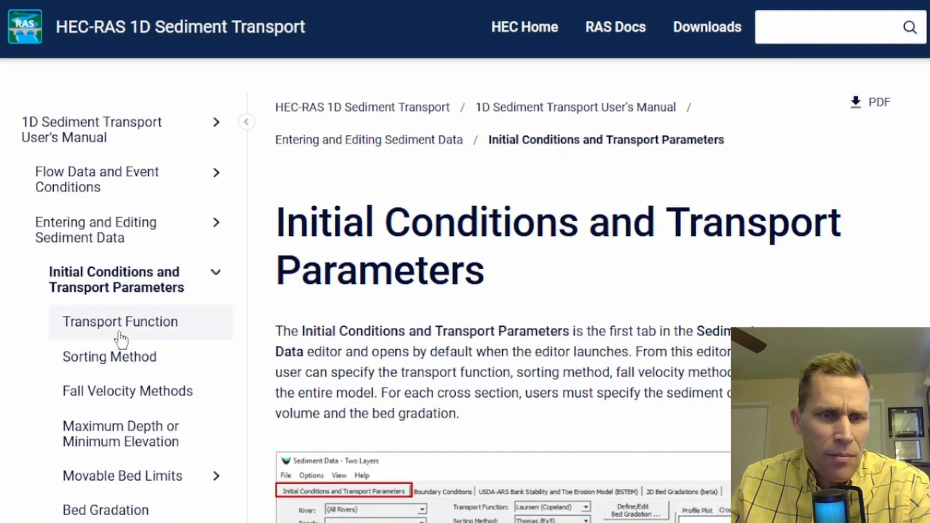
click(106, 329)
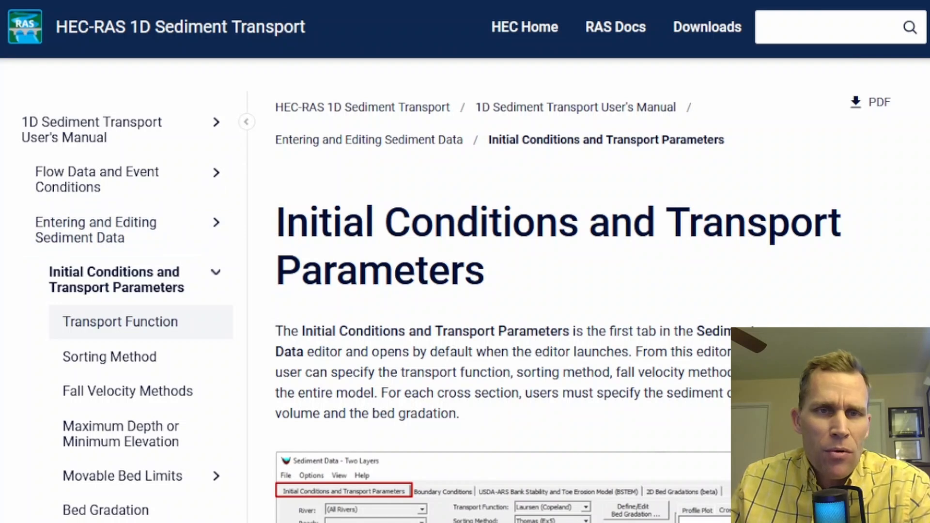
Read the manual's list of one-dimensional transport functions and open the Ackers and White technical reference to study it
scroll(407, 197, down, 8)
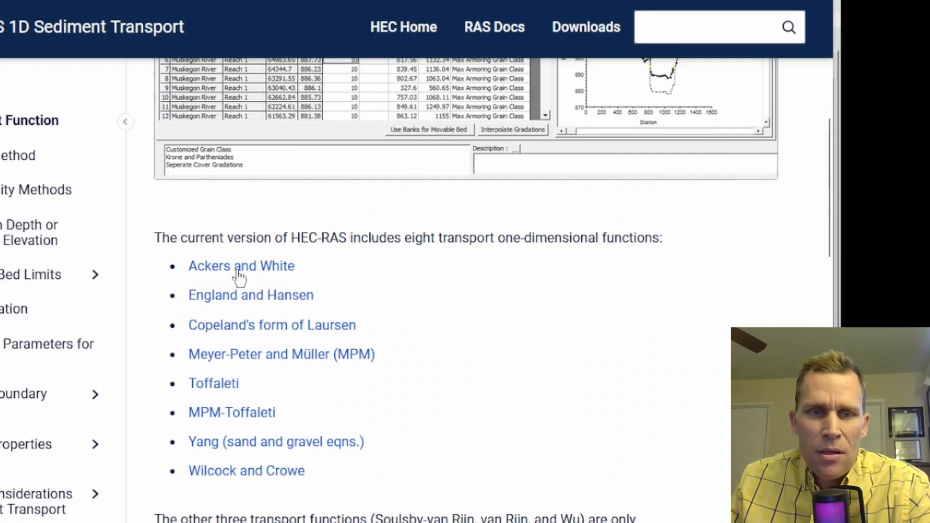
click(378, 1)
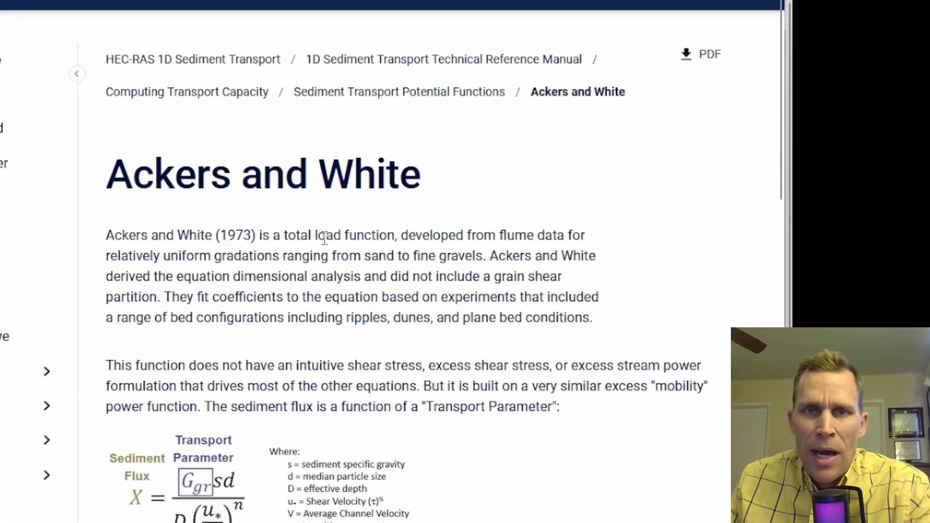
scroll(310, 247, down, 5)
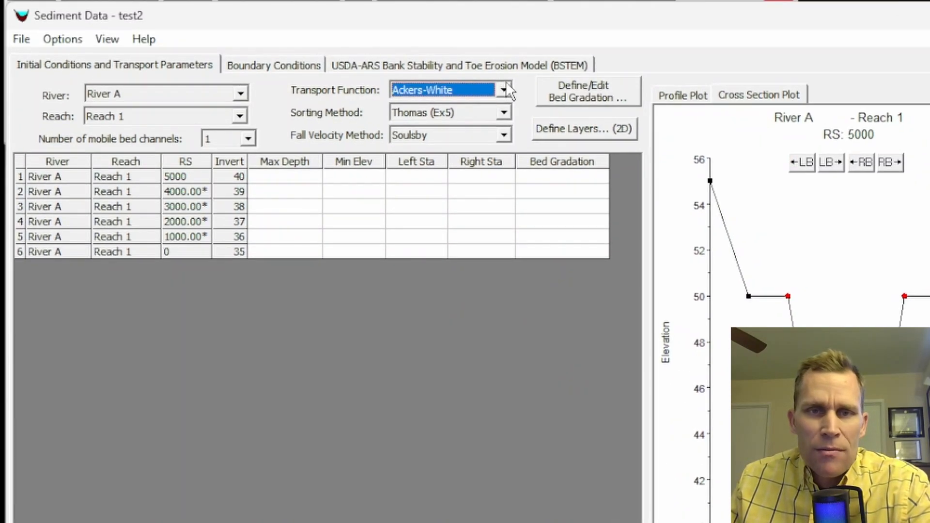
Switch back to HEC-RAS and review the transport functions available for test2, keeping Ackers-White
click(506, 84)
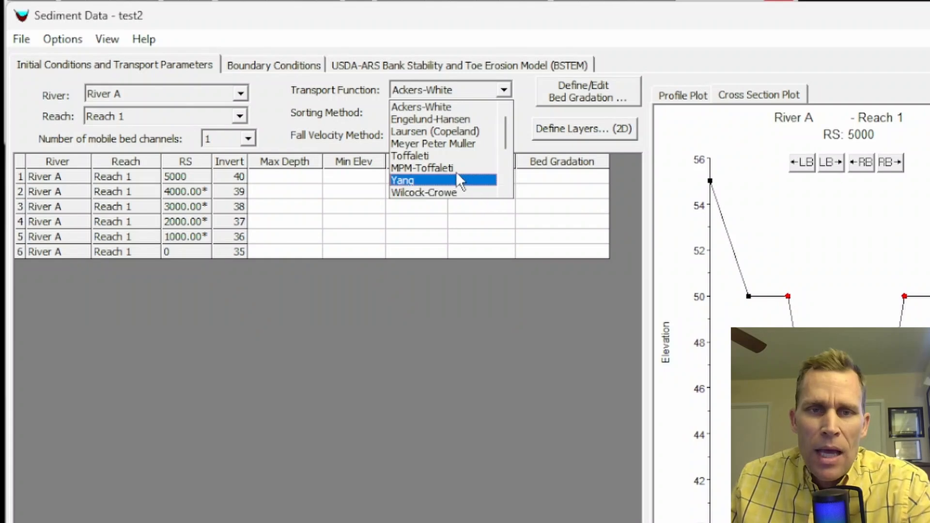
scroll(452, 168, down, 3)
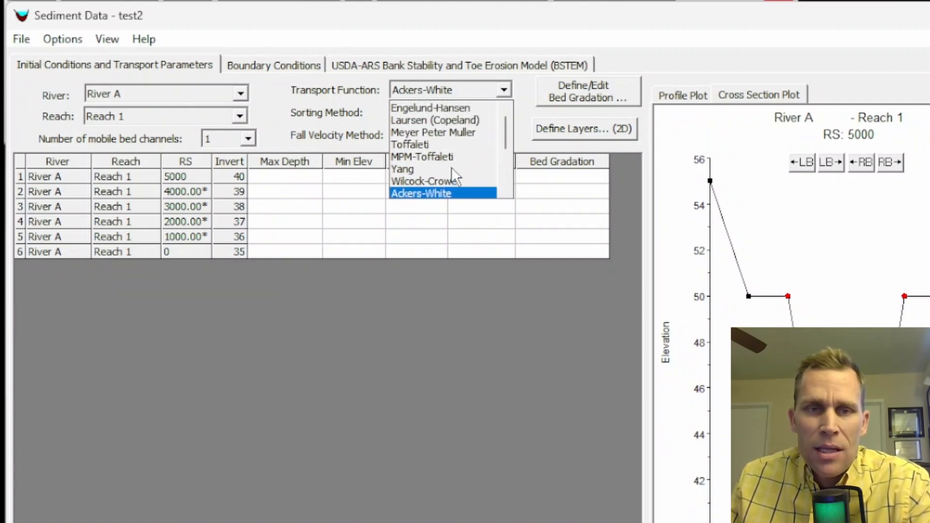
scroll(451, 166, up, 1)
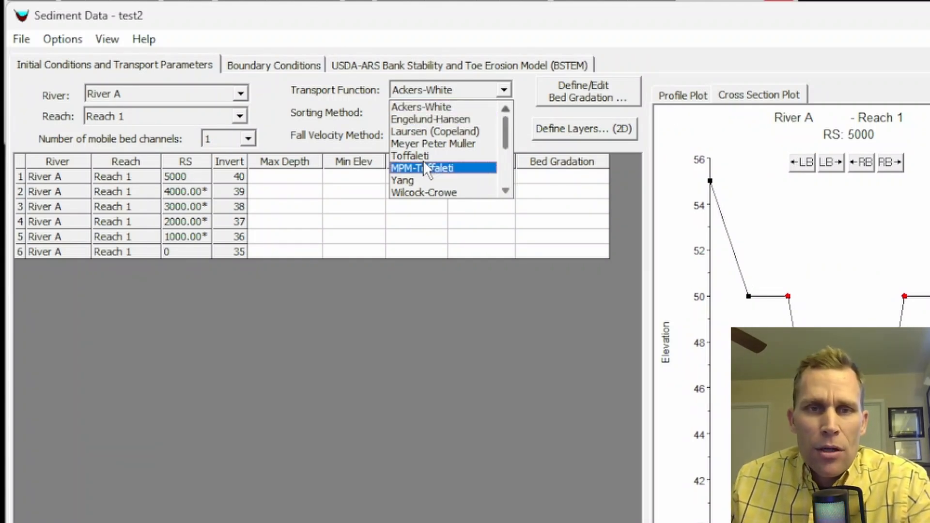
click(363, 123)
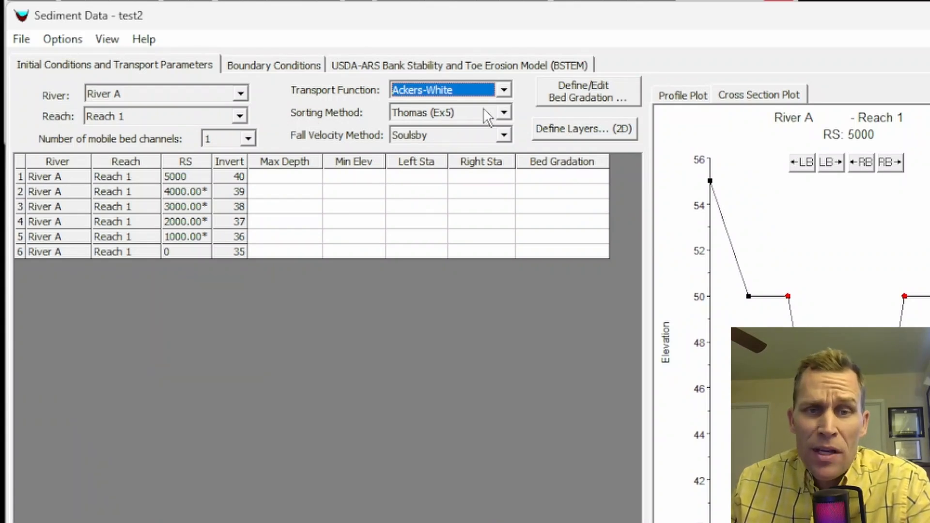
Review the sorting methods available for the test2 sediment data, keeping Thomas (Ex5)
click(504, 113)
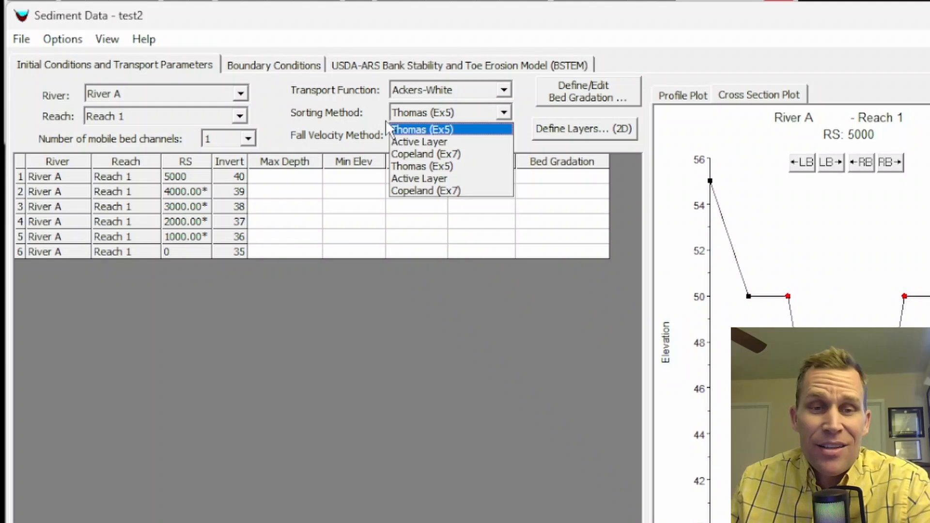
click(374, 114)
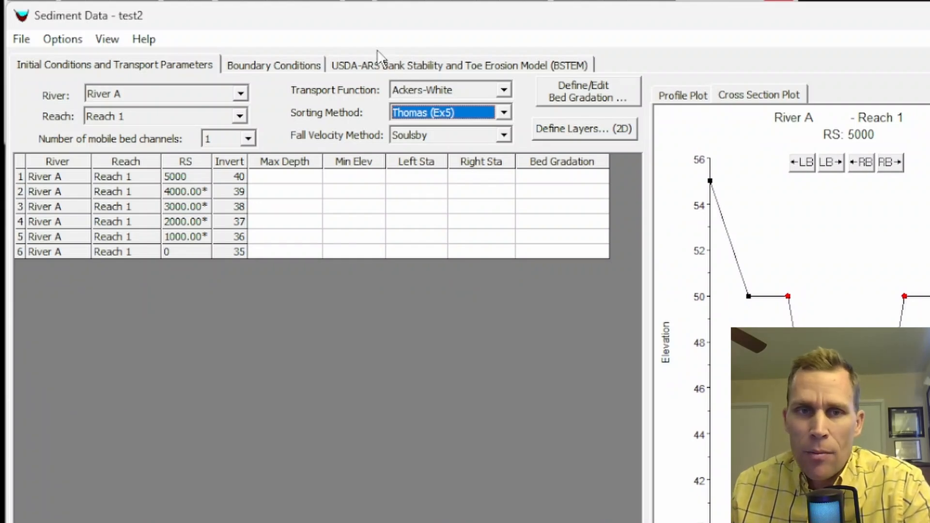
click(435, 112)
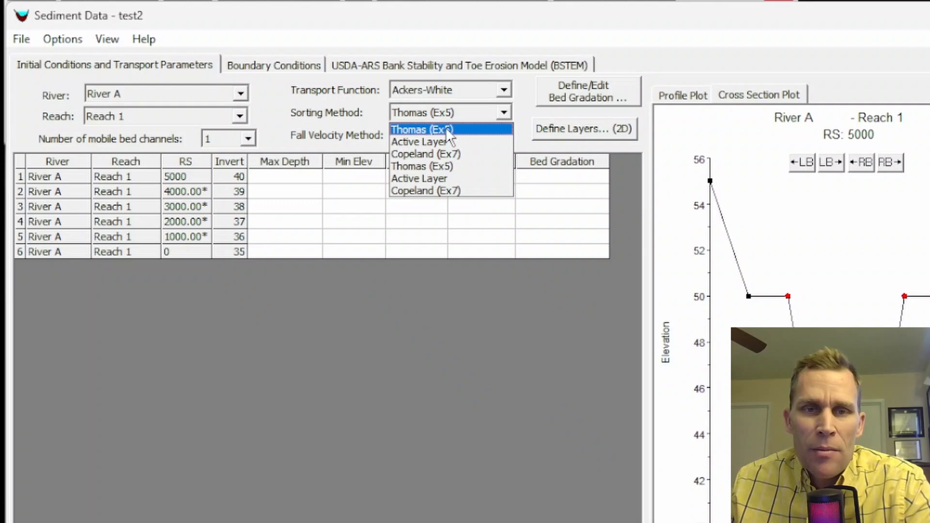
click(446, 130)
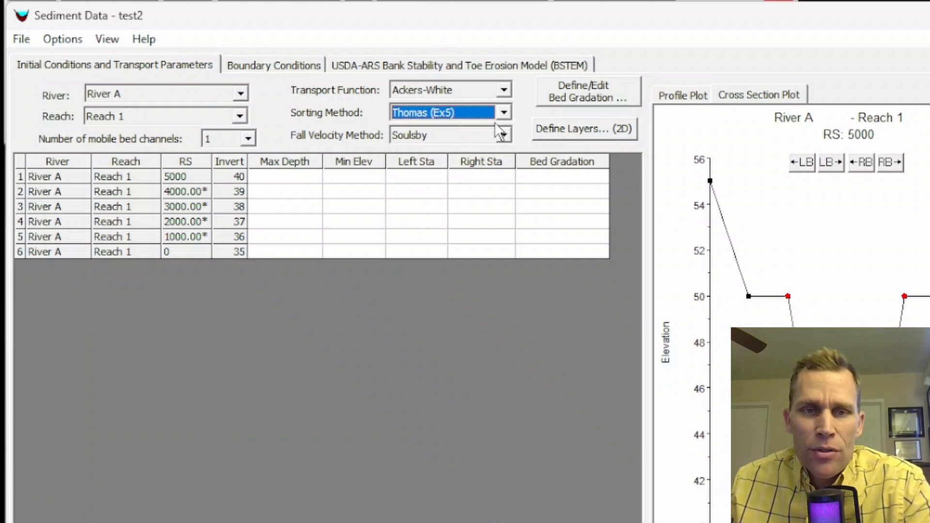
Try the Copeland (Ex7) sorting method, and set the sorting method to Active Layer
click(502, 110)
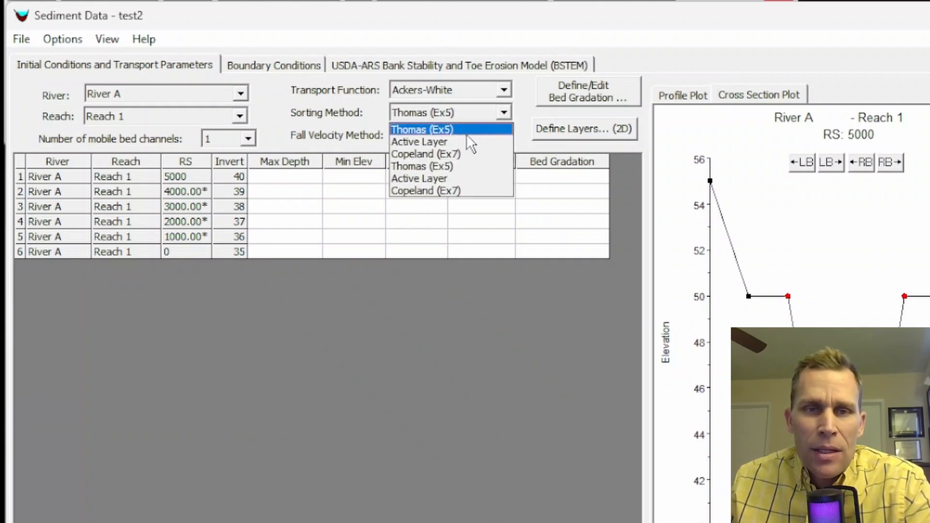
click(426, 155)
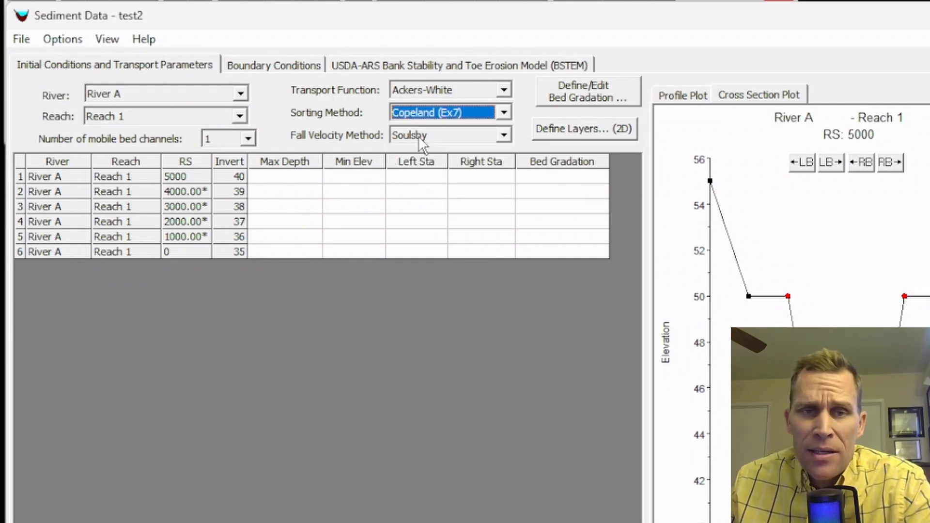
click(413, 113)
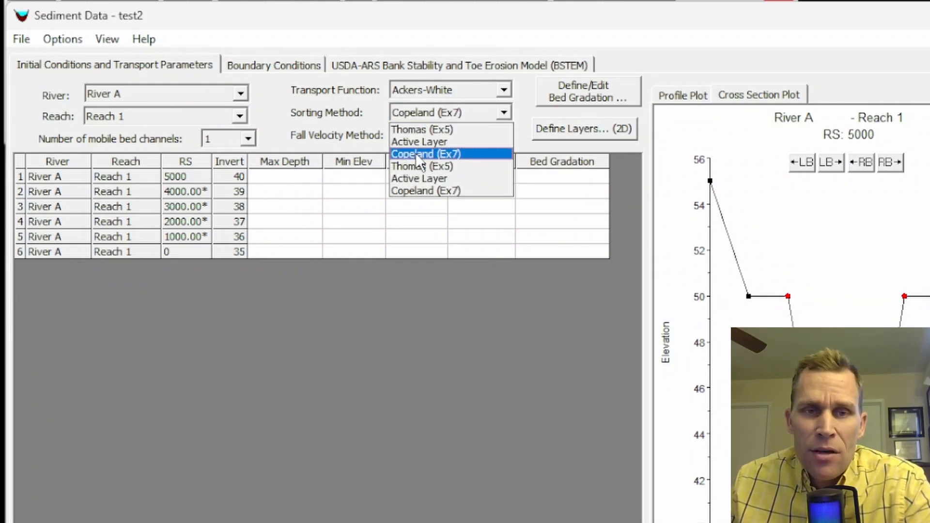
click(415, 153)
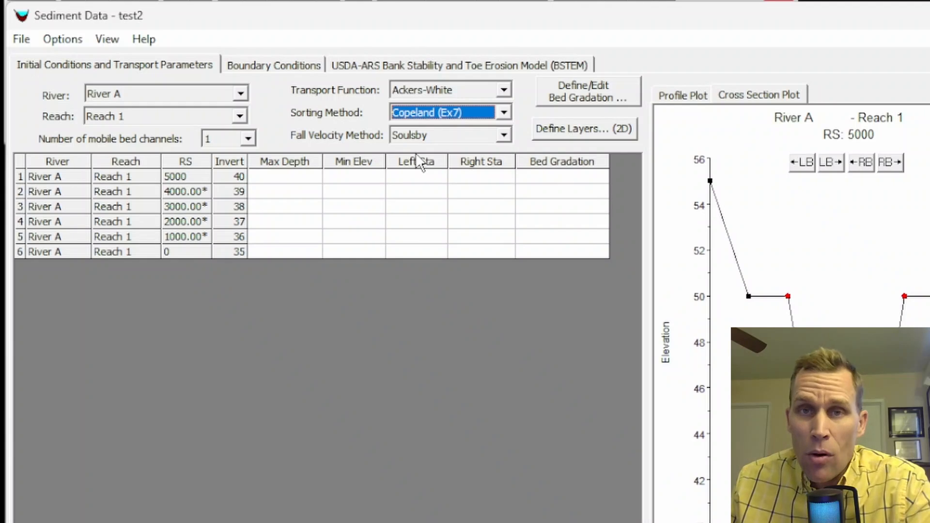
click(504, 112)
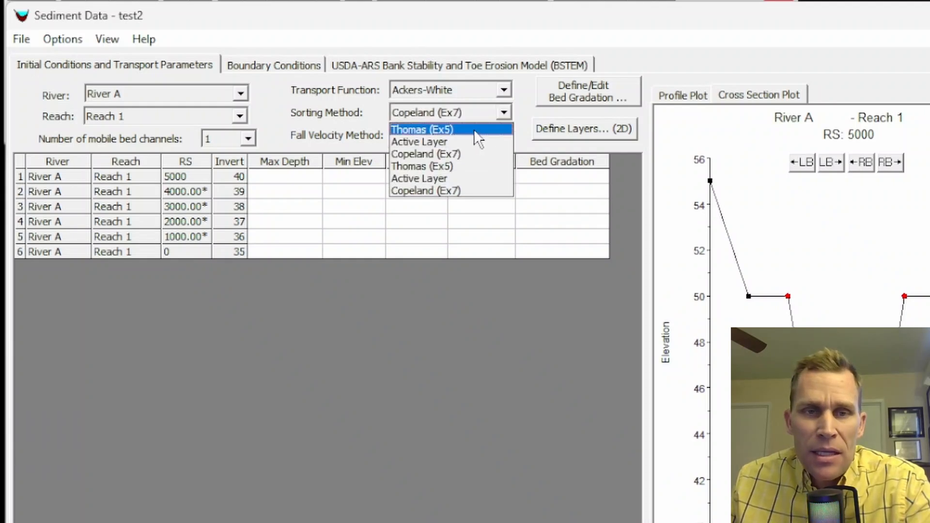
click(463, 141)
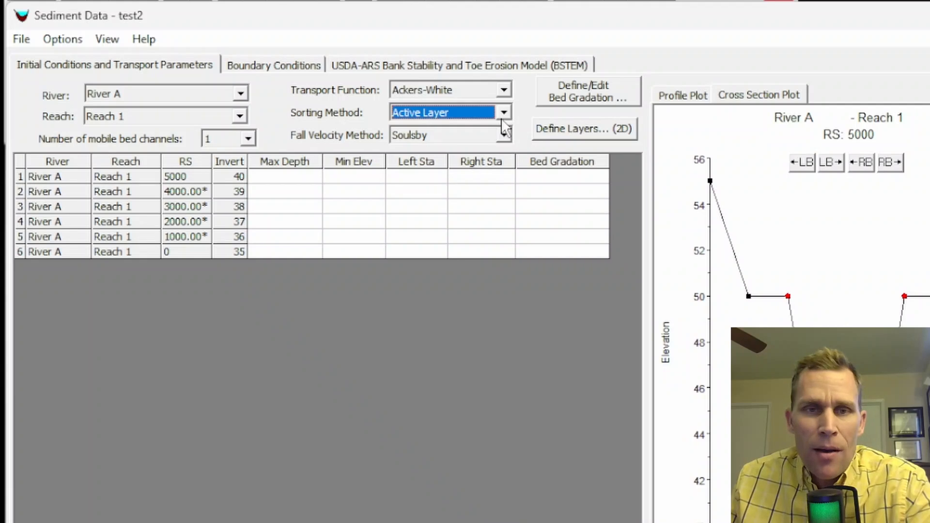
Switch to the online sediment transport manual and read its Sorting Method page
key(alt+Tab)
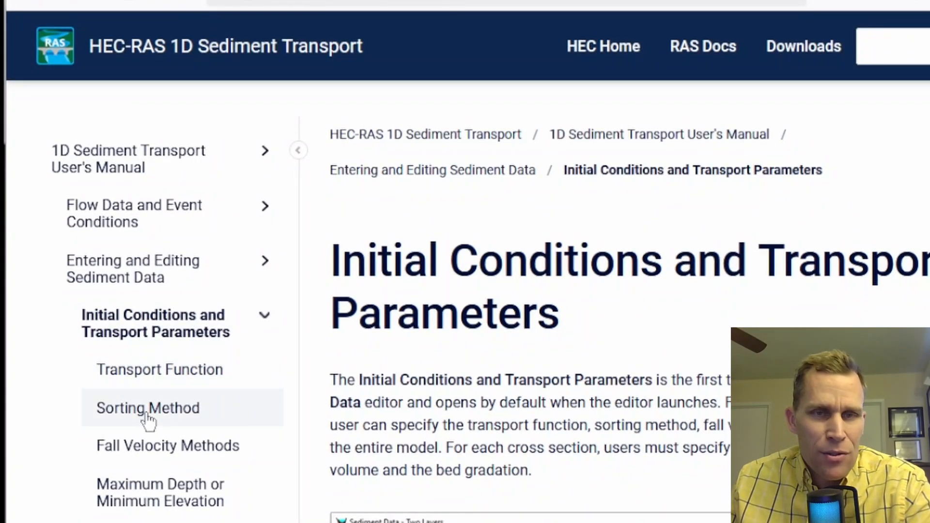
click(145, 418)
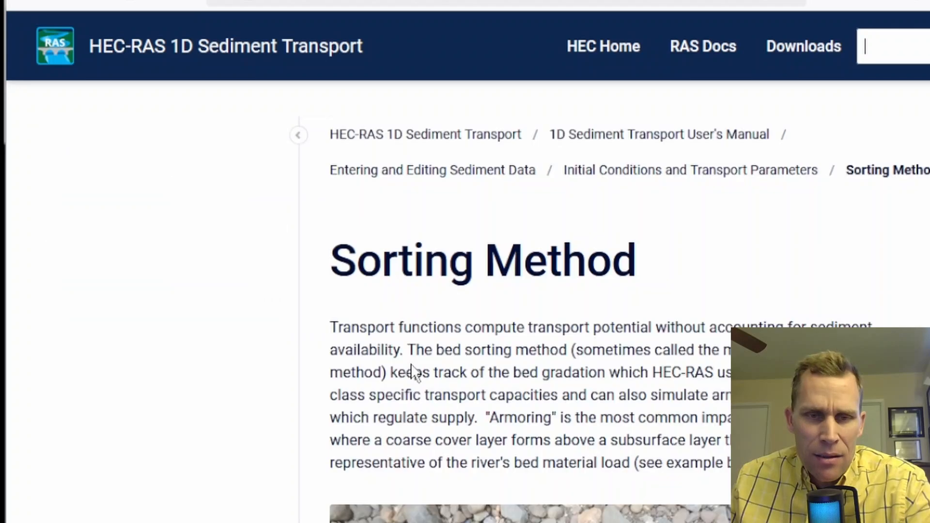
scroll(411, 361, down, 3)
scroll(411, 361, up, 2)
scroll(410, 361, down, 3)
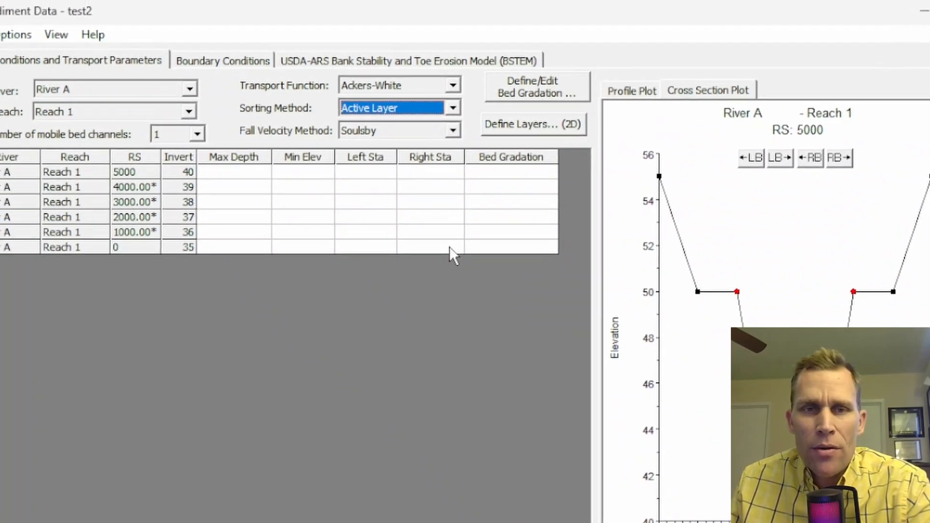
Back in the HEC-RAS sediment data, set the transport function to Wilcock-Crowe and the sorting method to Active Layer after trying Copeland (Ex7)
click(442, 91)
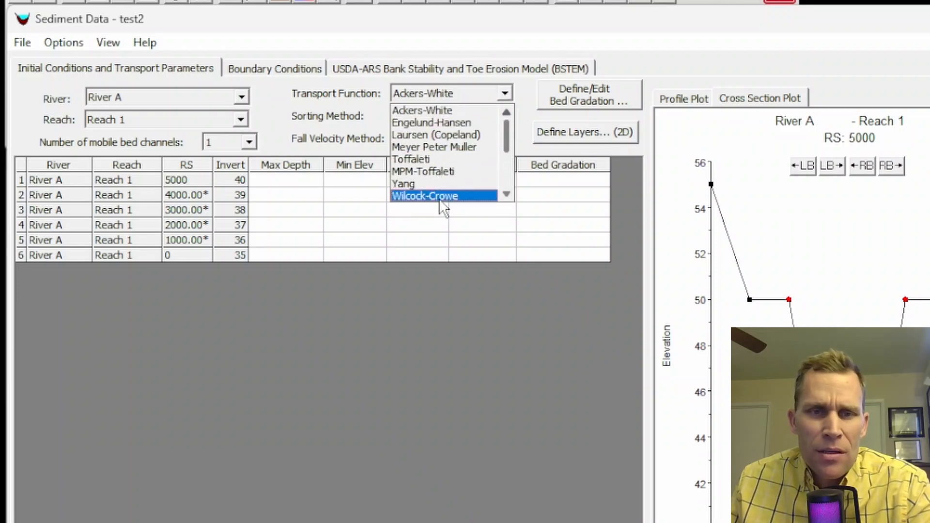
click(440, 196)
click(452, 115)
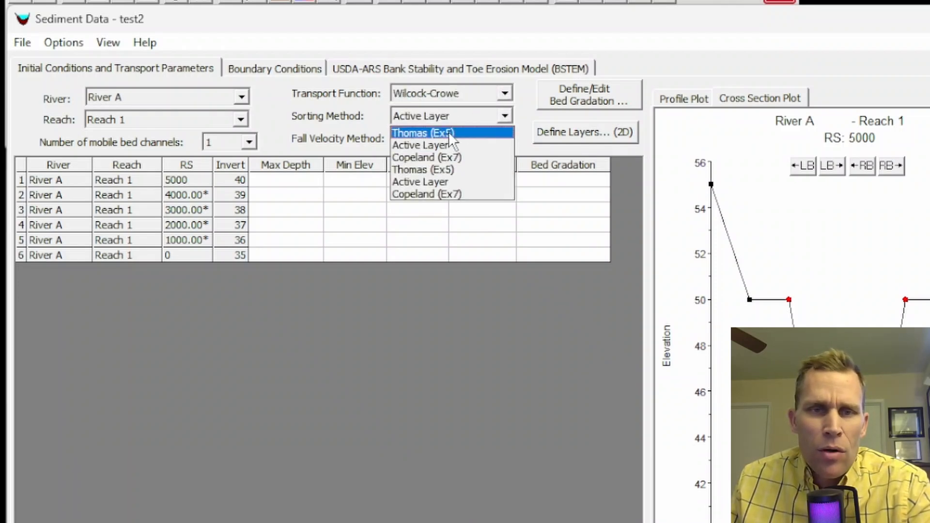
click(446, 157)
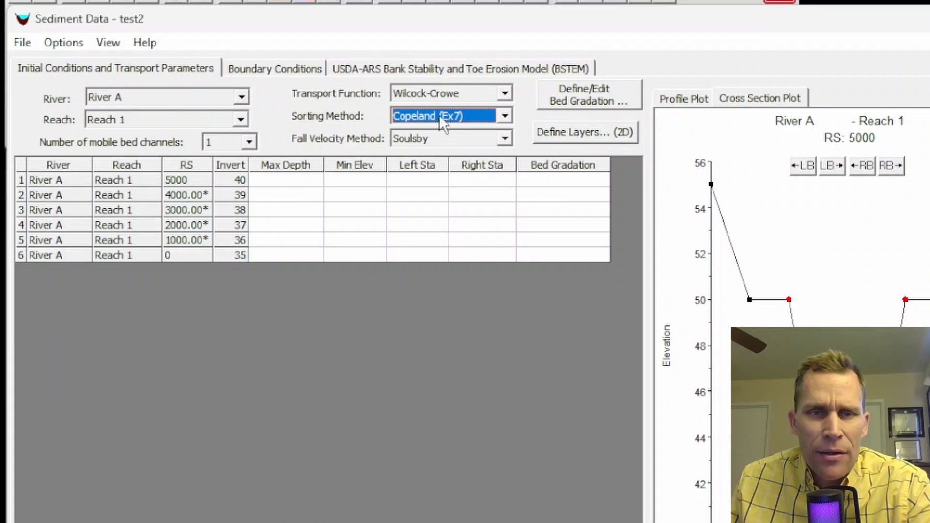
click(439, 115)
click(431, 145)
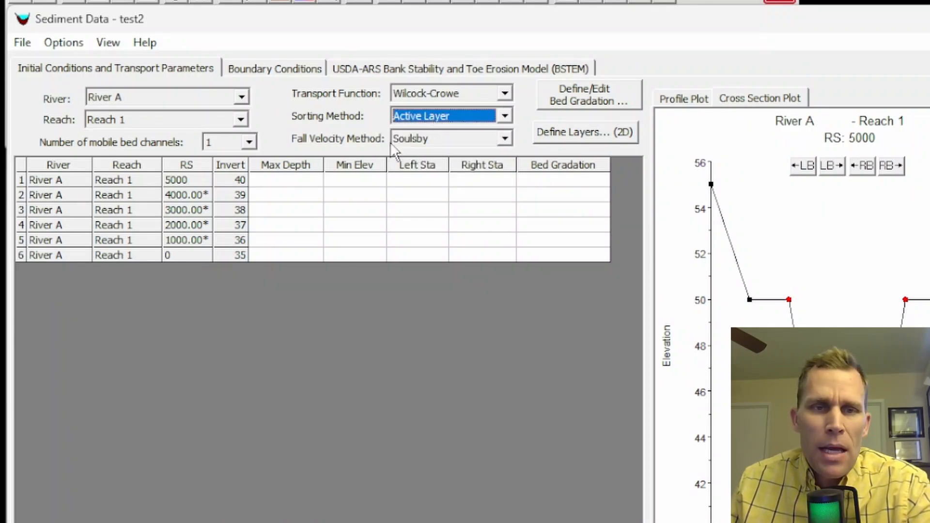
Look through the fall velocity methods and set the fall velocity method to Rubey
click(431, 139)
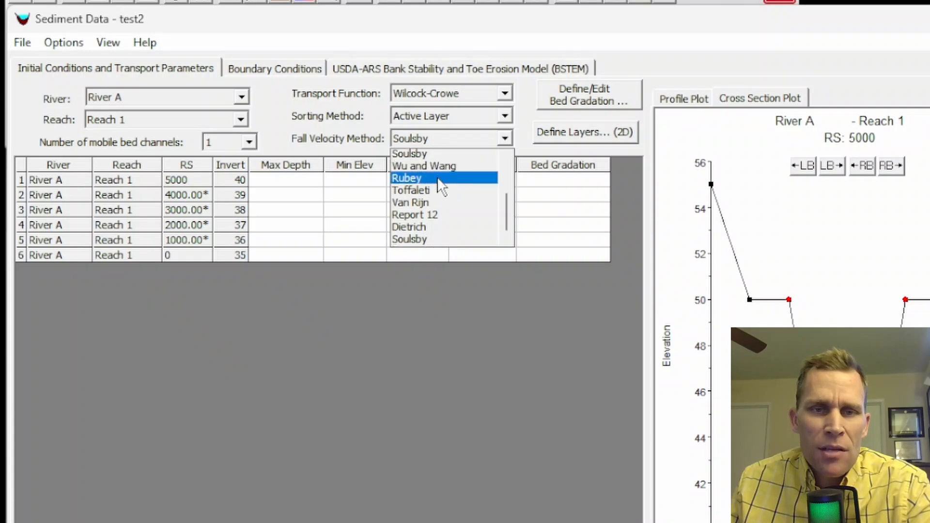
scroll(442, 239, down, 1)
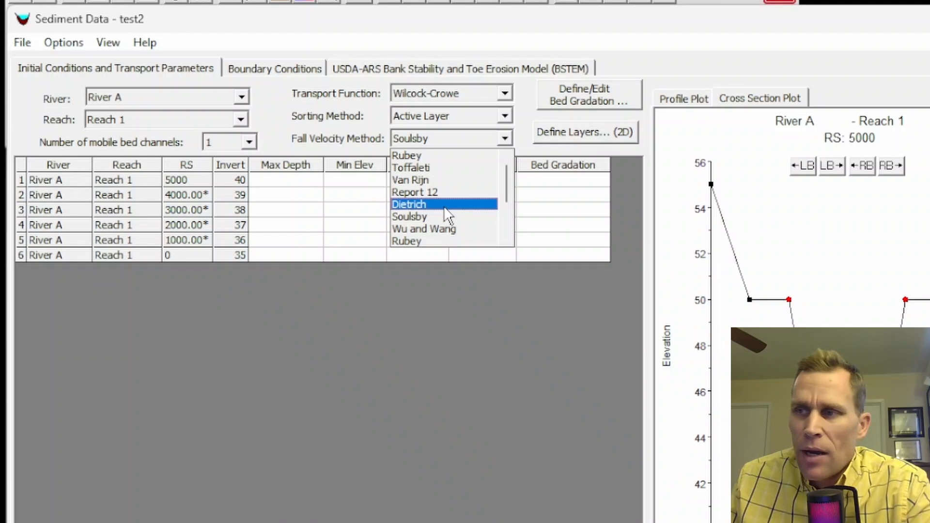
click(432, 156)
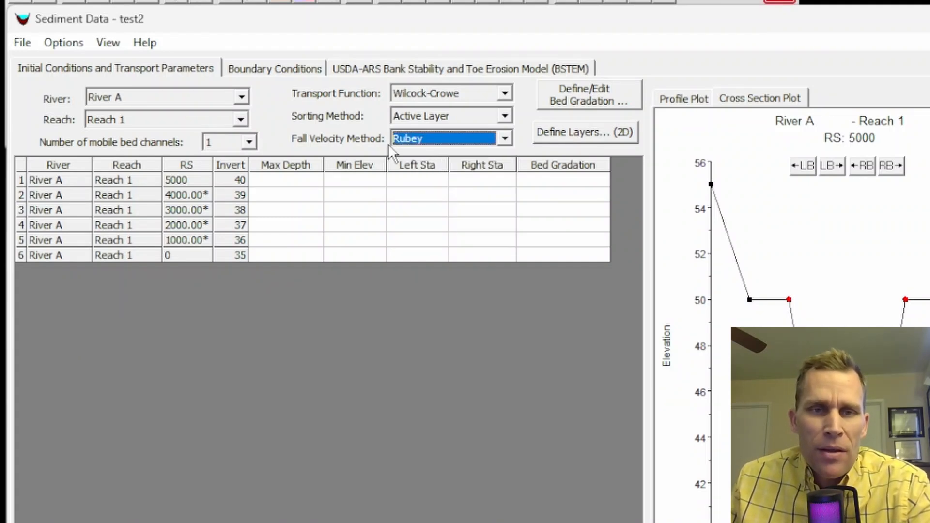
click(464, 131)
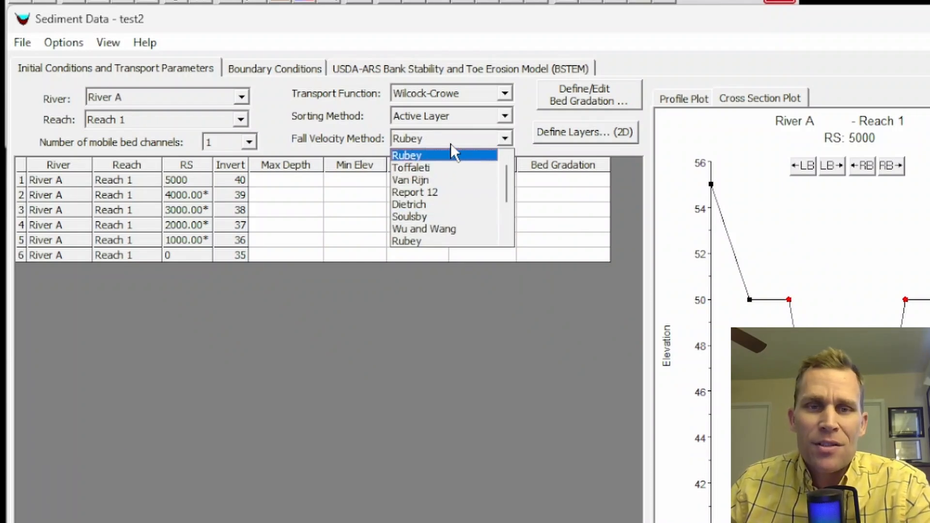
click(450, 145)
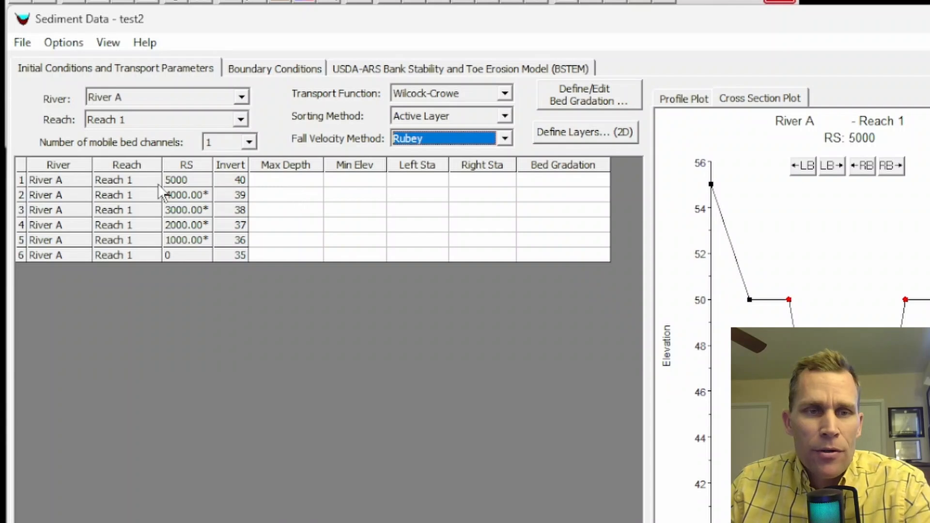
Recheck the river and reach choices for the cross-section table, keeping River A and Reach 1
click(290, 183)
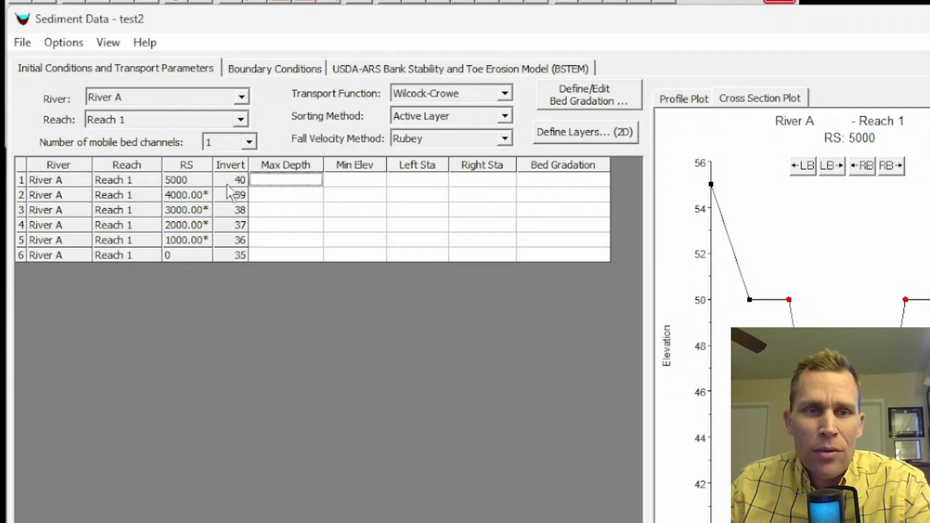
click(124, 98)
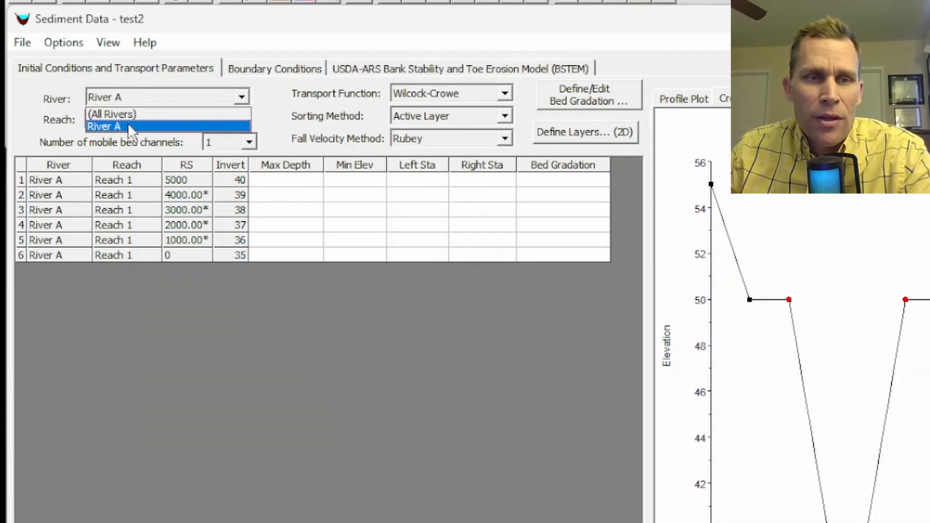
click(128, 123)
click(123, 123)
click(119, 148)
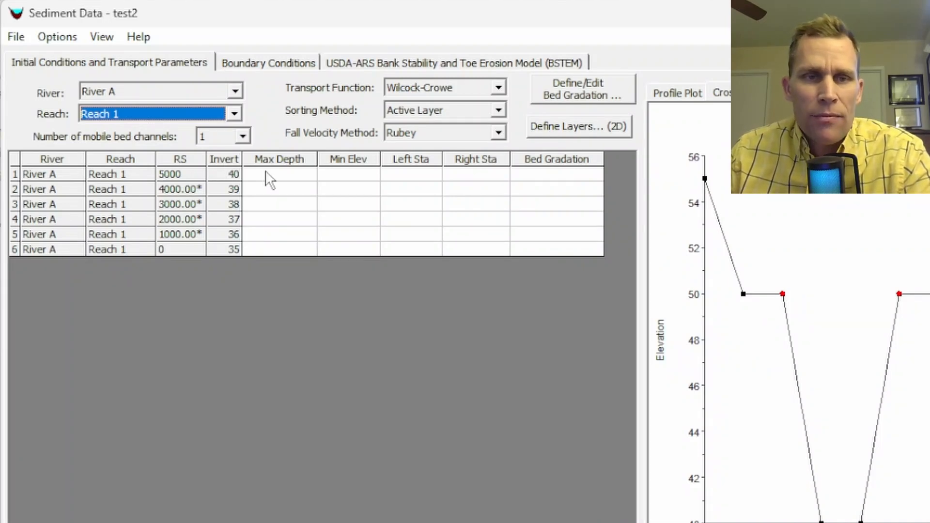
Set the max depth to 3 for cross section RS 5000
click(298, 177)
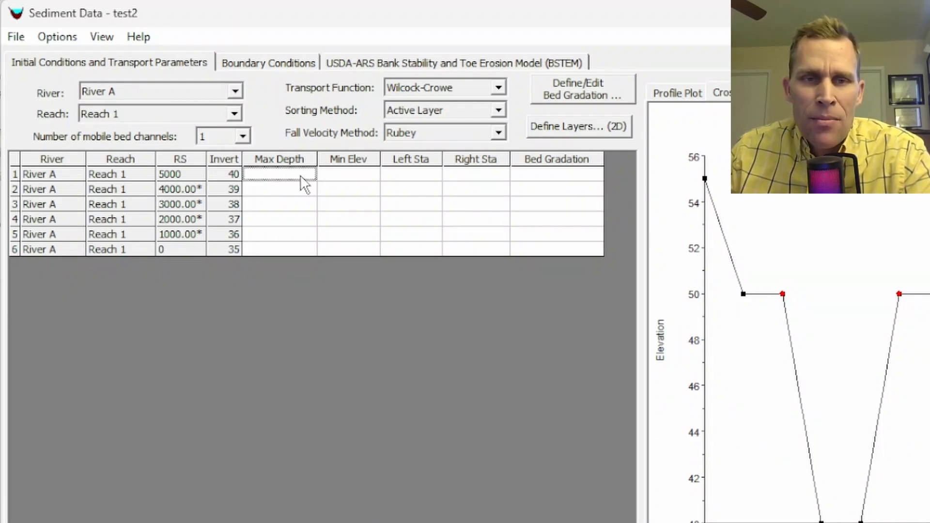
click(351, 177)
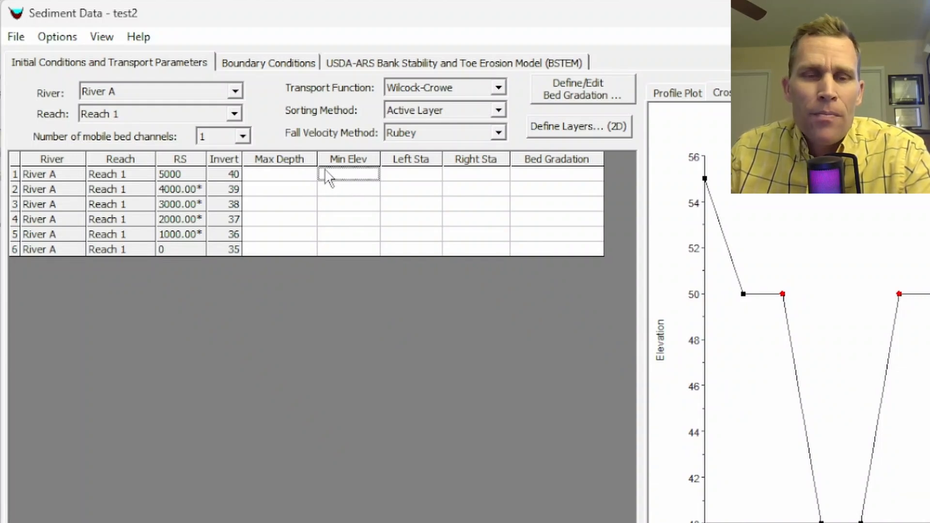
click(286, 173)
drag(286, 172, 287, 252)
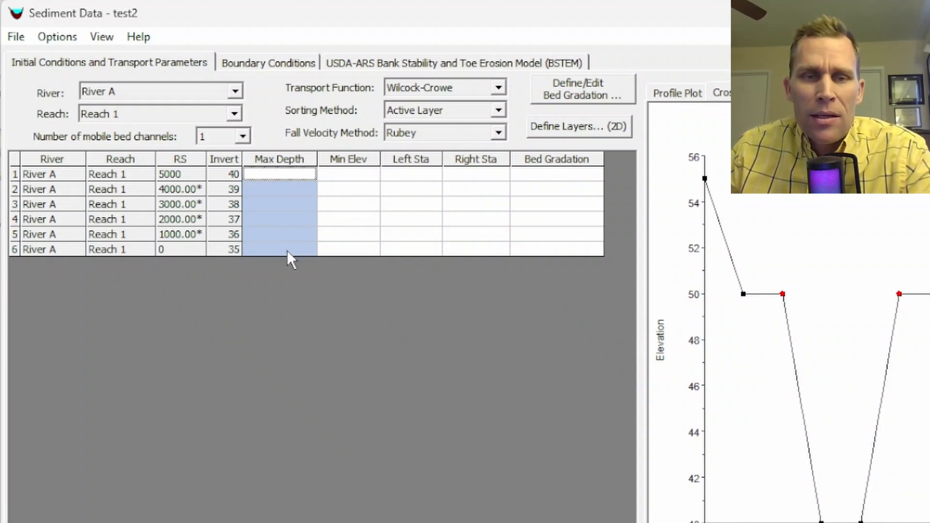
click(283, 219)
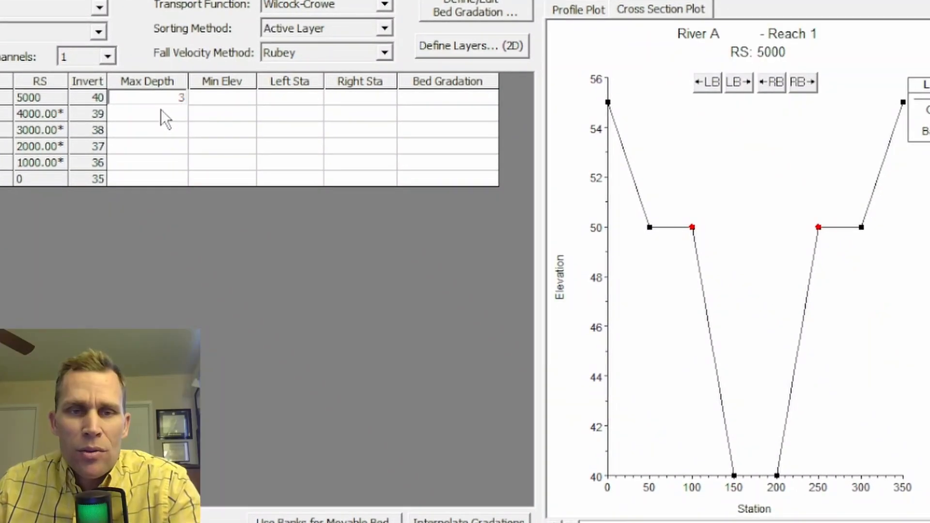
click(164, 115)
click(144, 97)
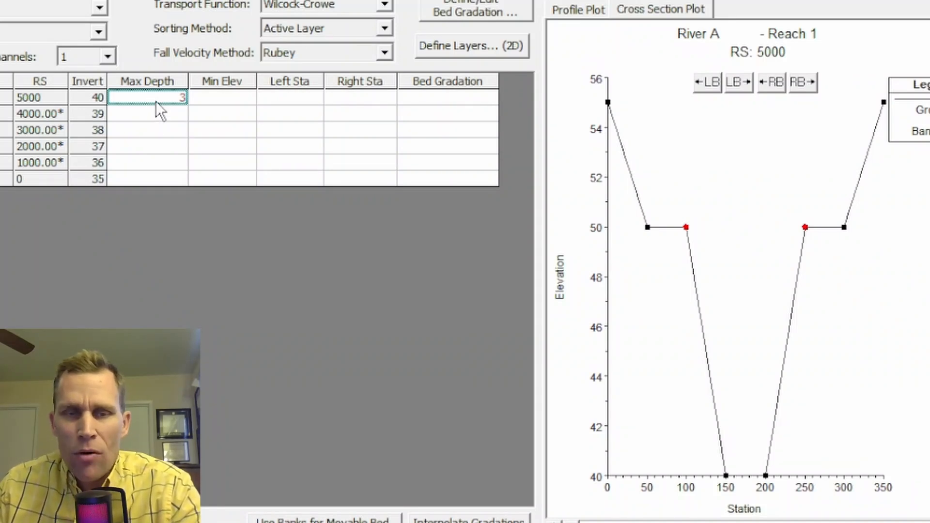
click(216, 95)
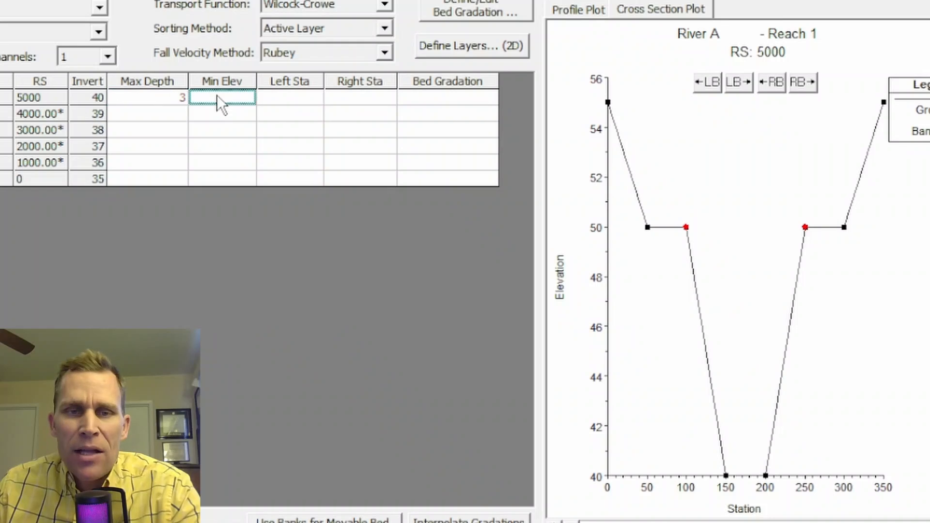
Clear the max depth for RS 5000 and enter a minimum elevation of 37 instead
click(156, 99)
key(Delete)
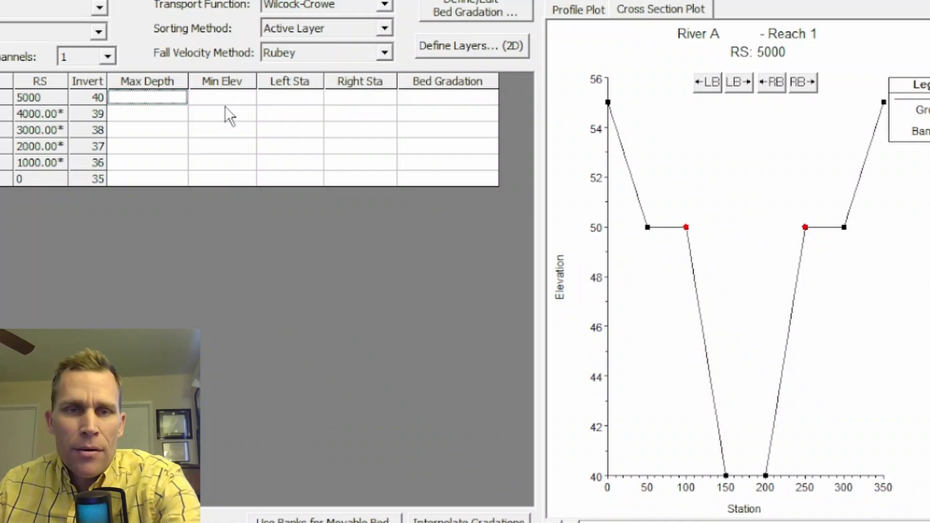
click(221, 98)
text(37)
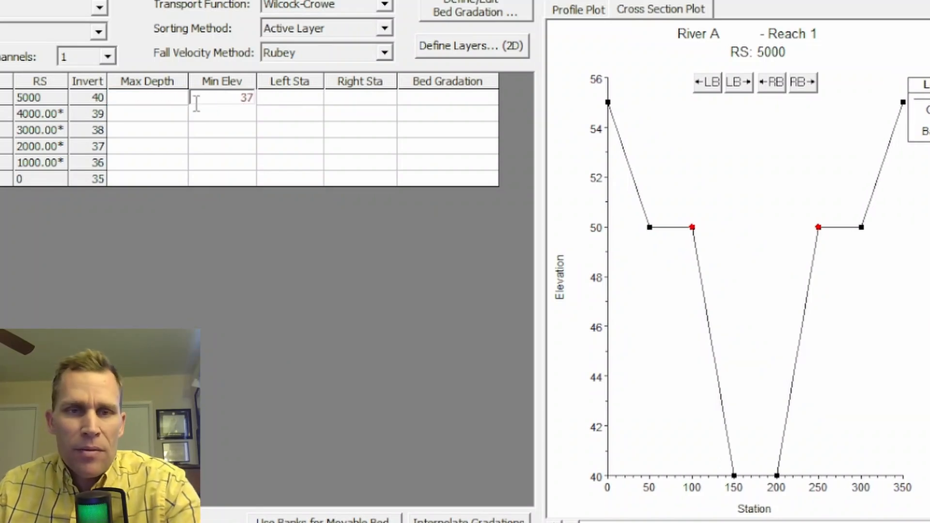
drag(233, 99, 252, 95)
click(167, 100)
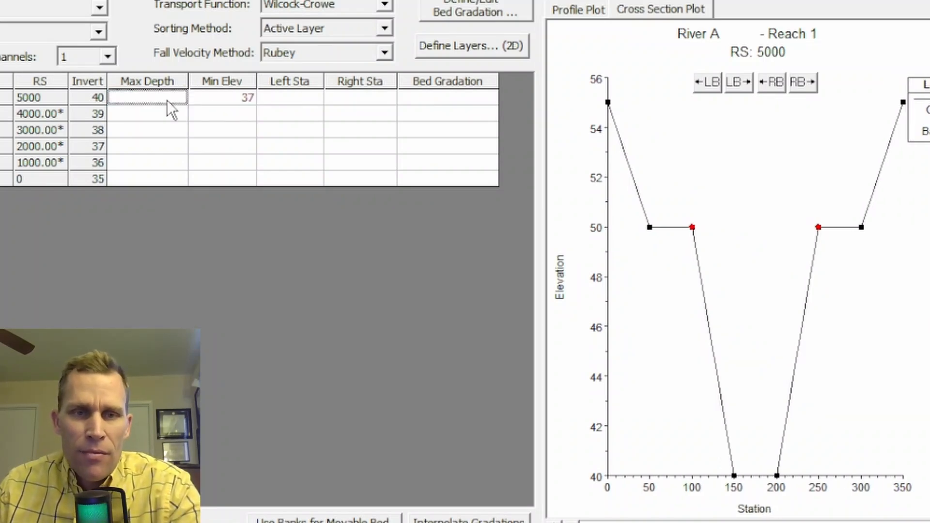
click(98, 100)
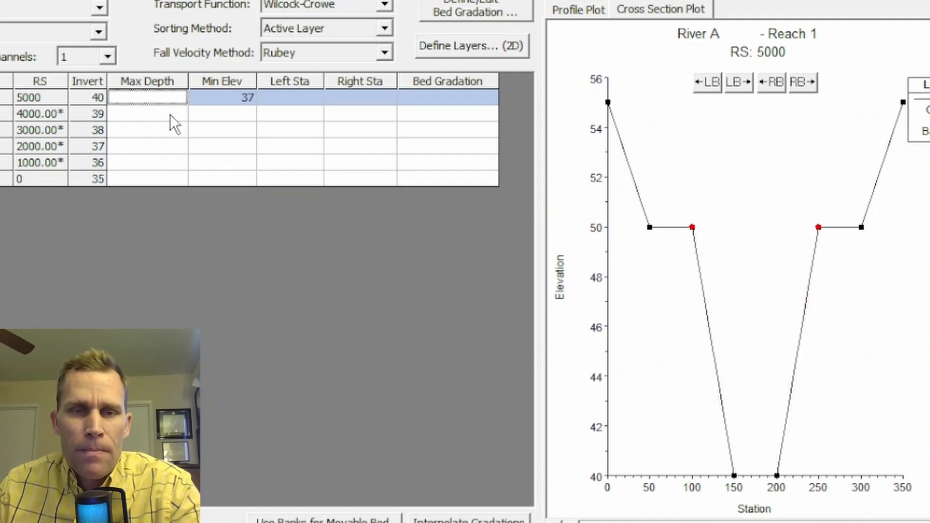
Clear the minimum elevation for RS 5000 and define its bed by a max depth of 3 instead
click(220, 100)
key(Delete)
click(165, 102)
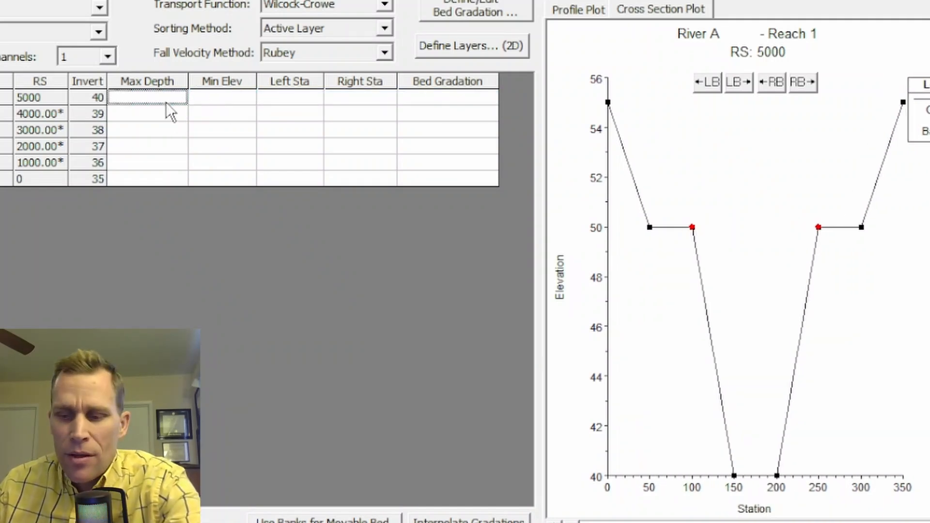
text(3)
click(221, 99)
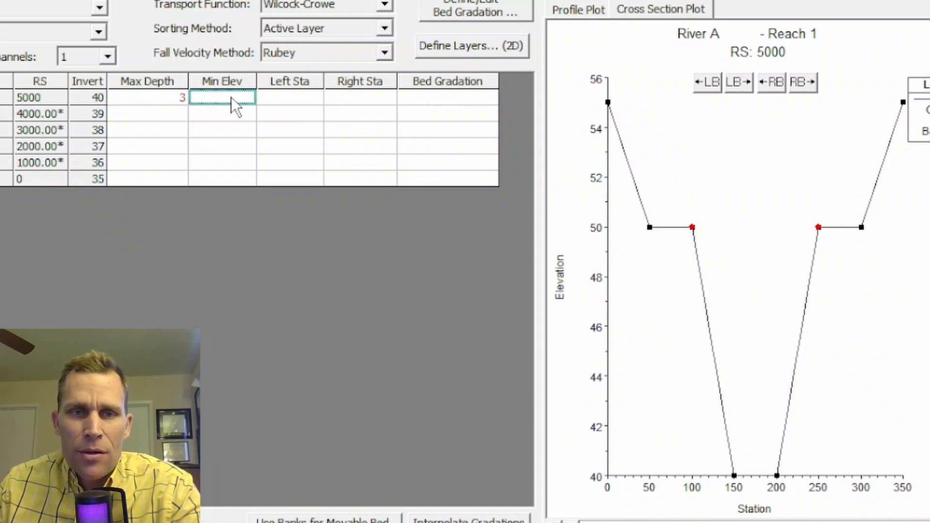
click(153, 98)
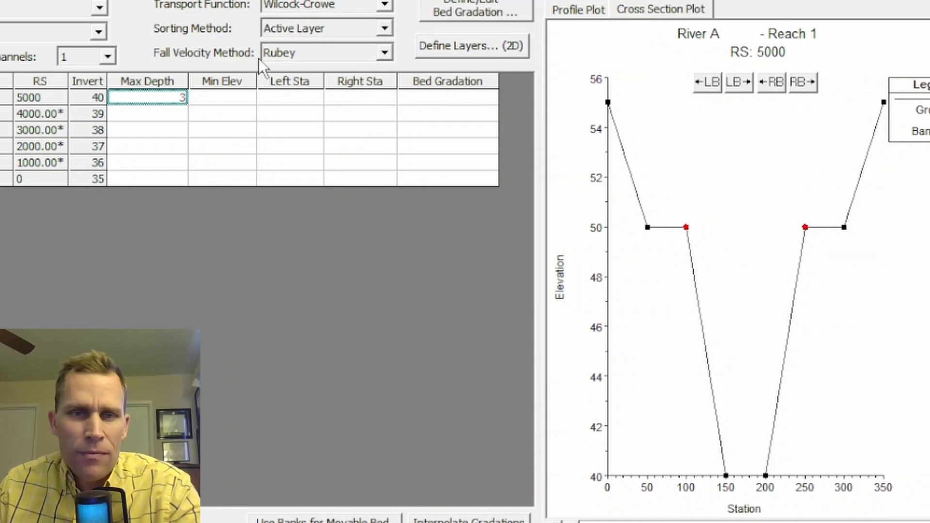
Set the movable bed limits for RS 5000 to left station 0 and right station 350
click(274, 96)
text(0)
click(350, 97)
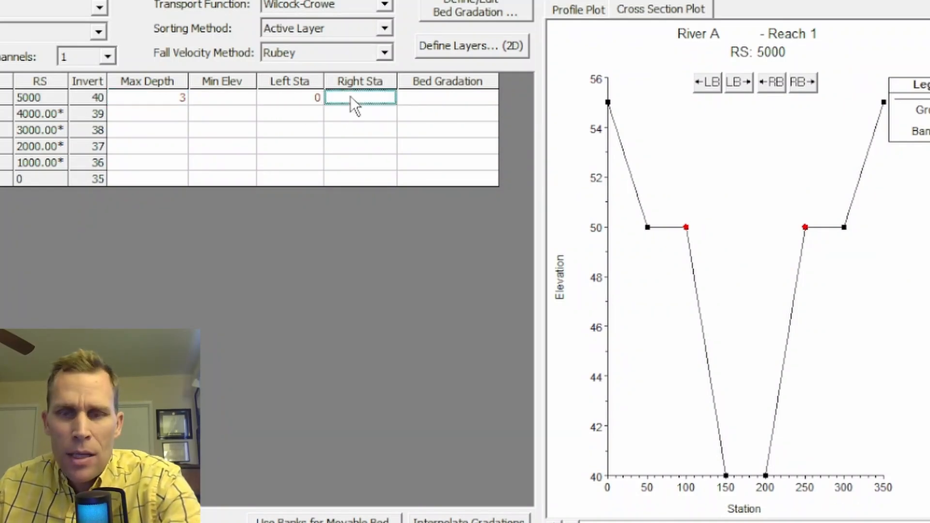
text(350)
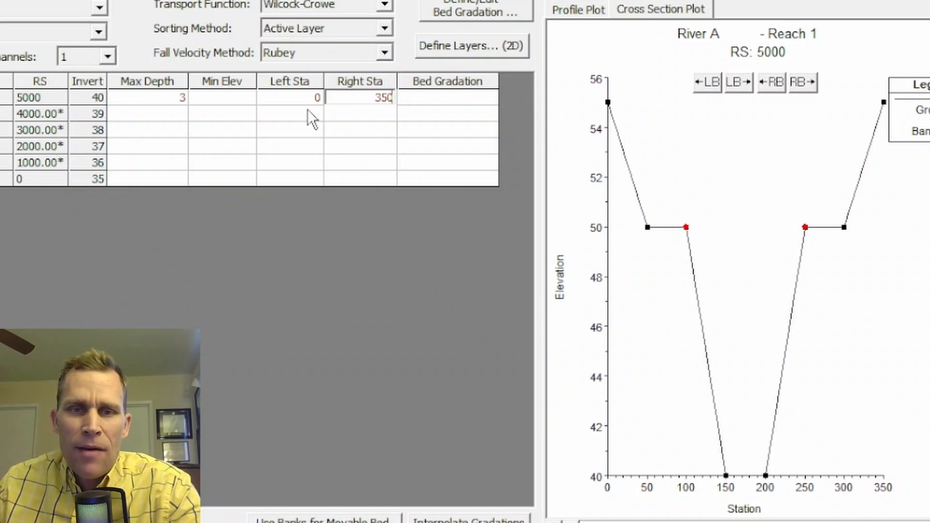
click(299, 112)
Narrow the movable bed at RS 5000 to left station 50 and right station 300
click(292, 98)
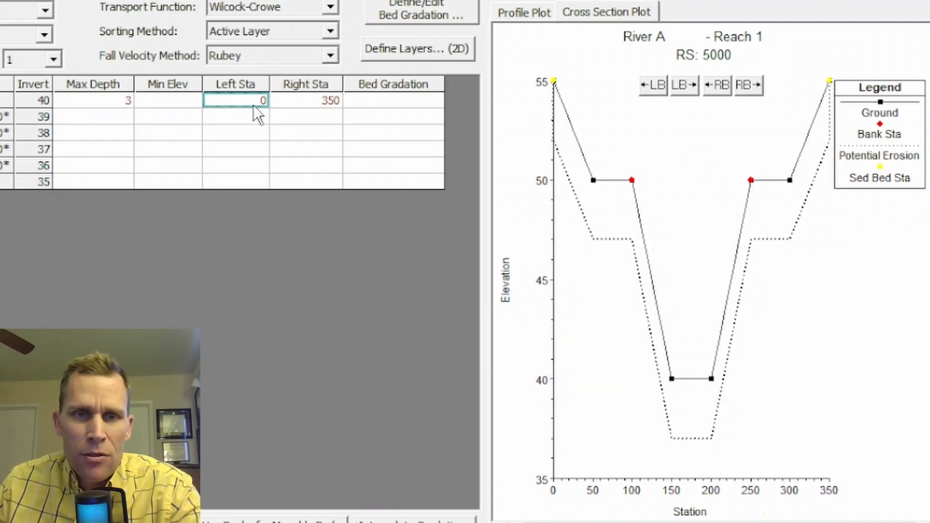
text(50)
click(309, 100)
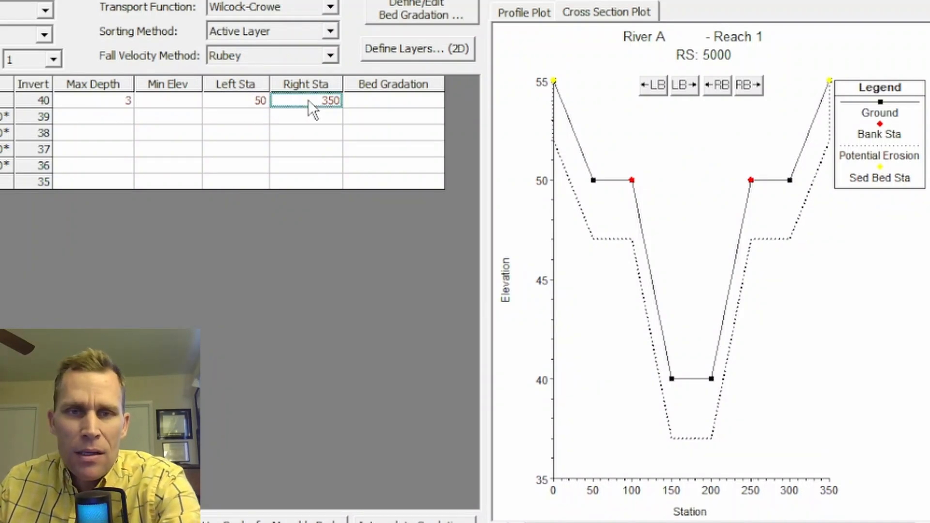
text(300)
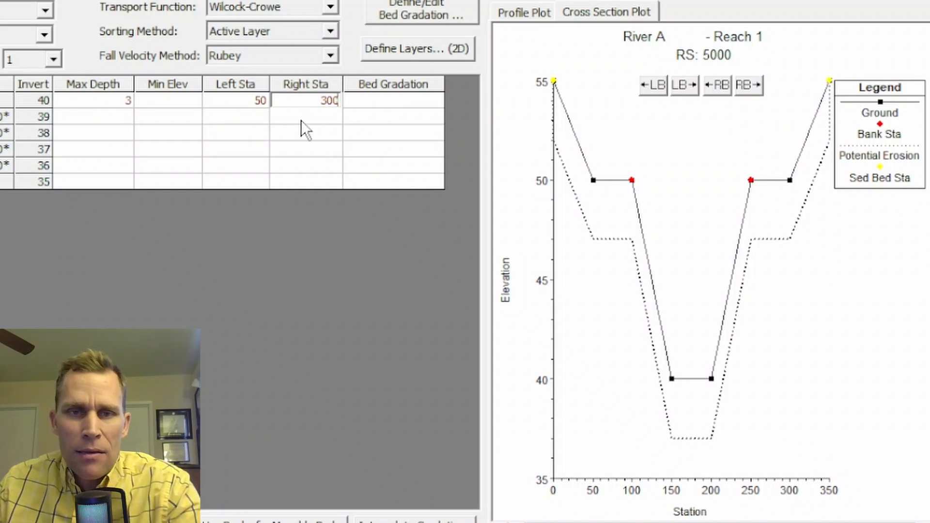
key(Return)
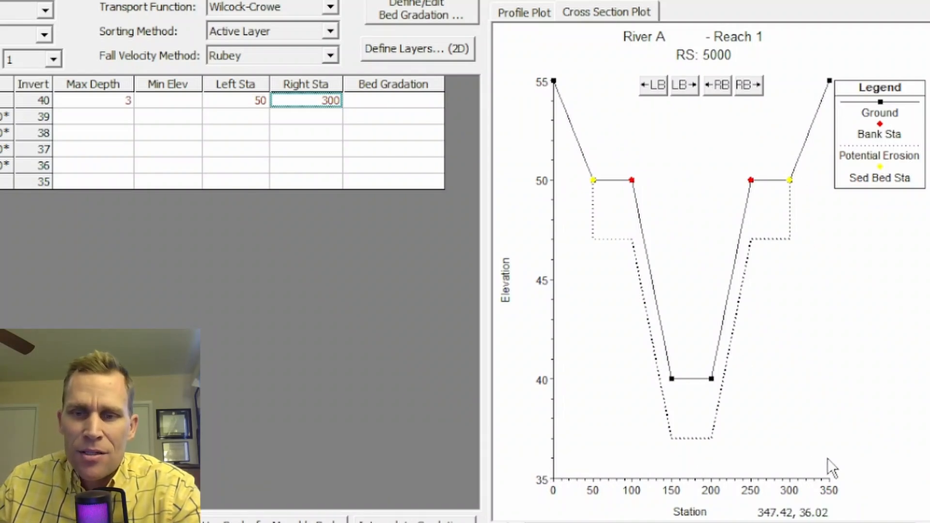
click(267, 103)
click(297, 108)
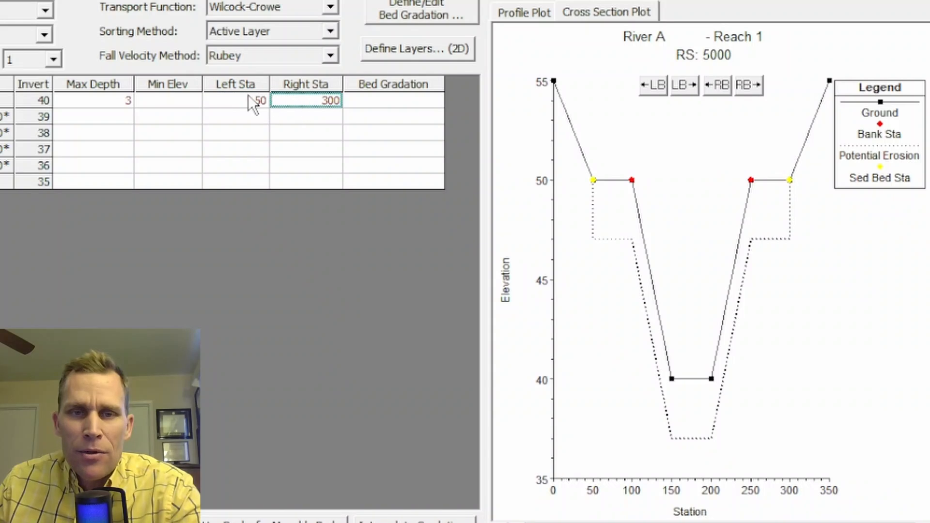
click(253, 103)
click(288, 105)
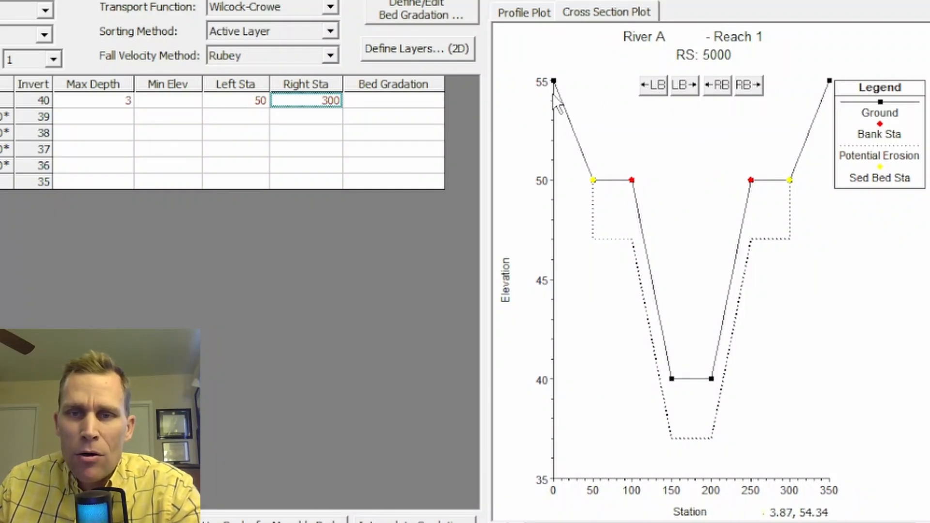
Step the RS 5000 bed stations point by point on the cross-section plot, to 150 on the left and 200 on the right
click(652, 86)
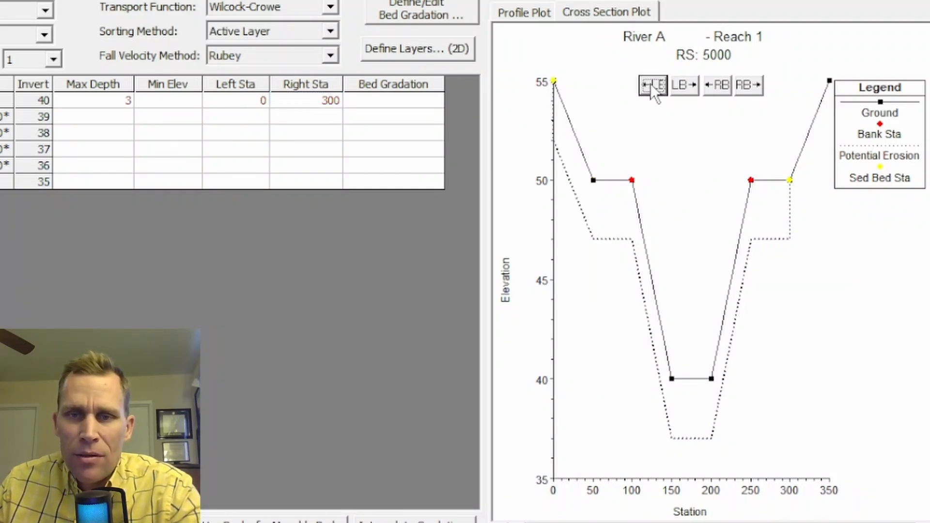
click(685, 85)
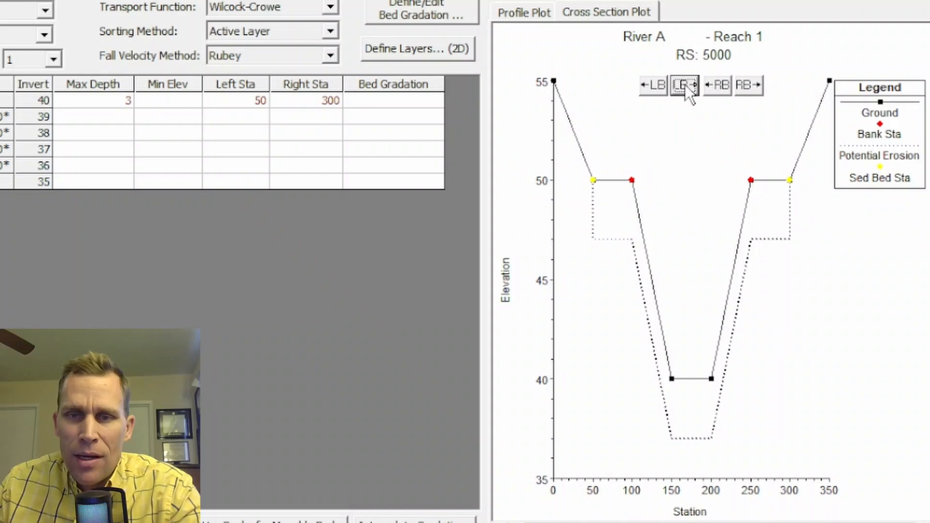
click(684, 86)
click(683, 86)
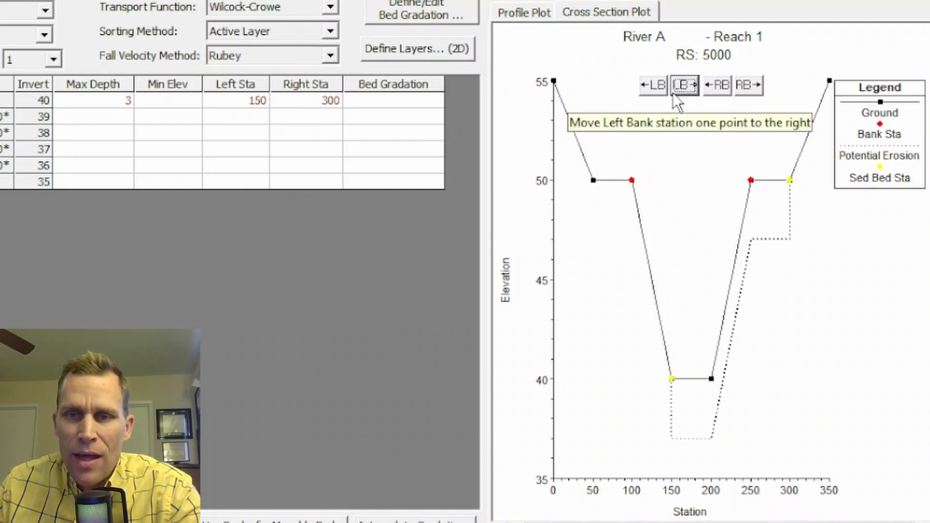
click(750, 86)
click(722, 85)
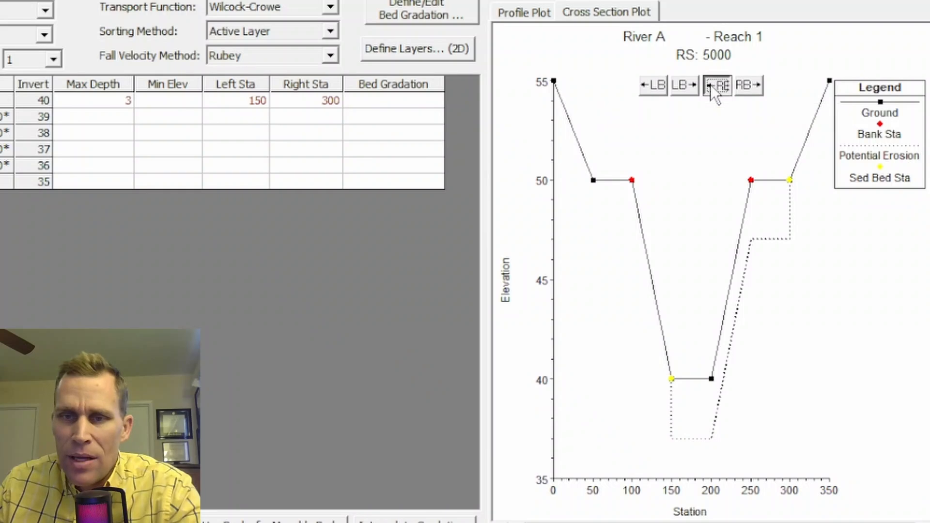
click(712, 85)
click(712, 86)
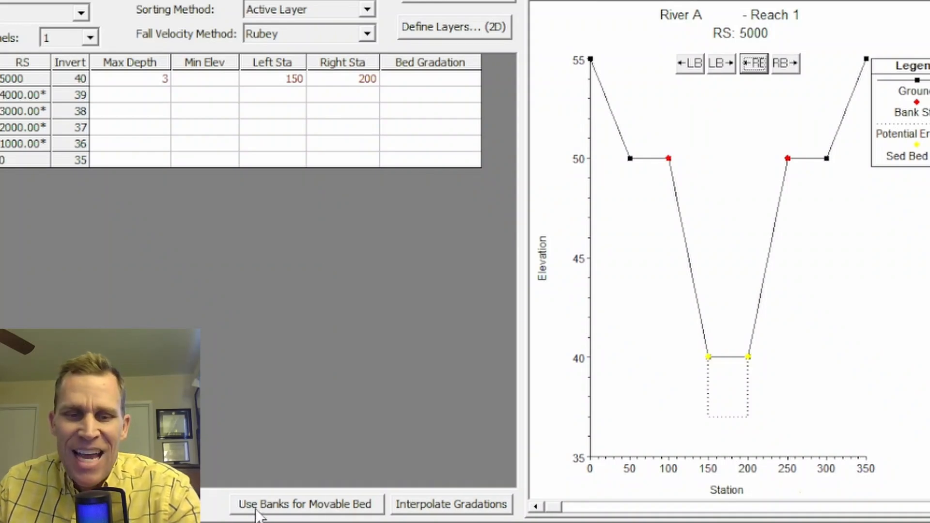
Apply the bank stations as movable bed limits for all cross sections and check the left and right station values
click(306, 506)
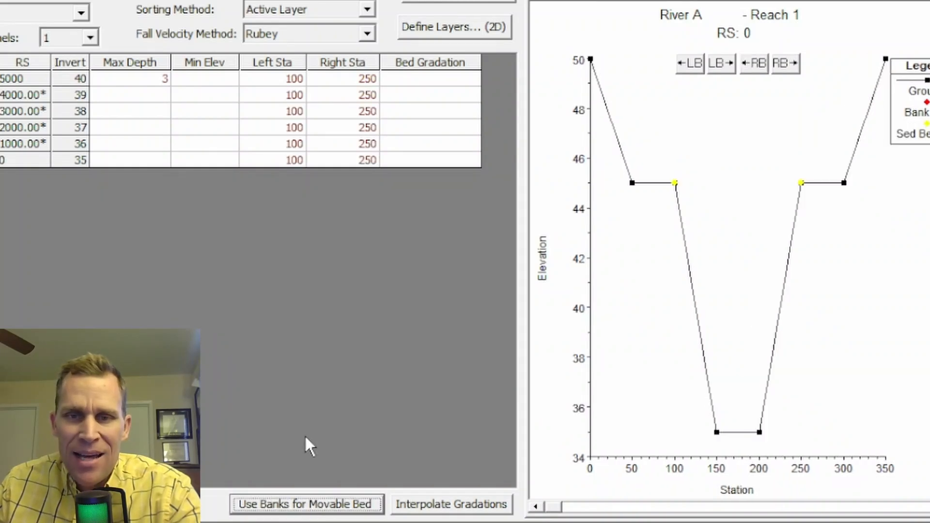
drag(294, 78, 290, 164)
drag(336, 77, 353, 159)
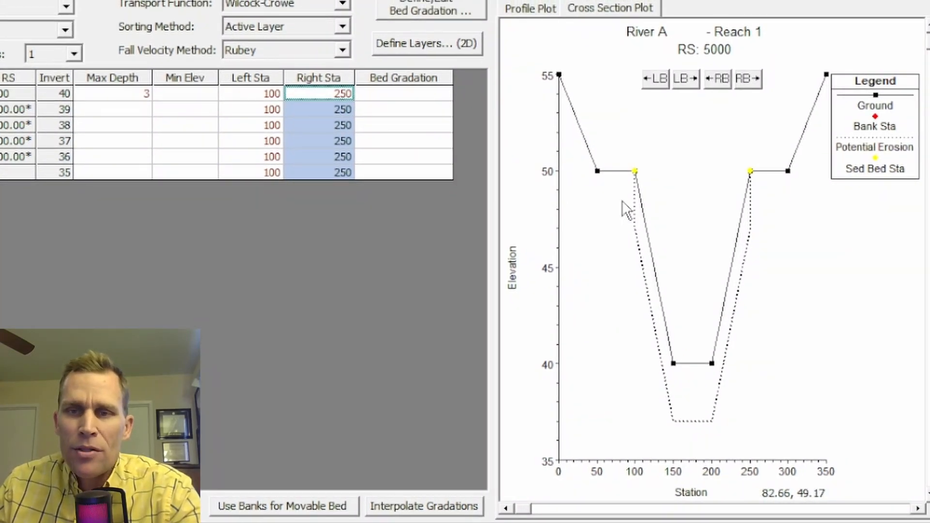
Compare the cross-section plot with the profile plot of the reach, ending on the profile plot
click(646, 6)
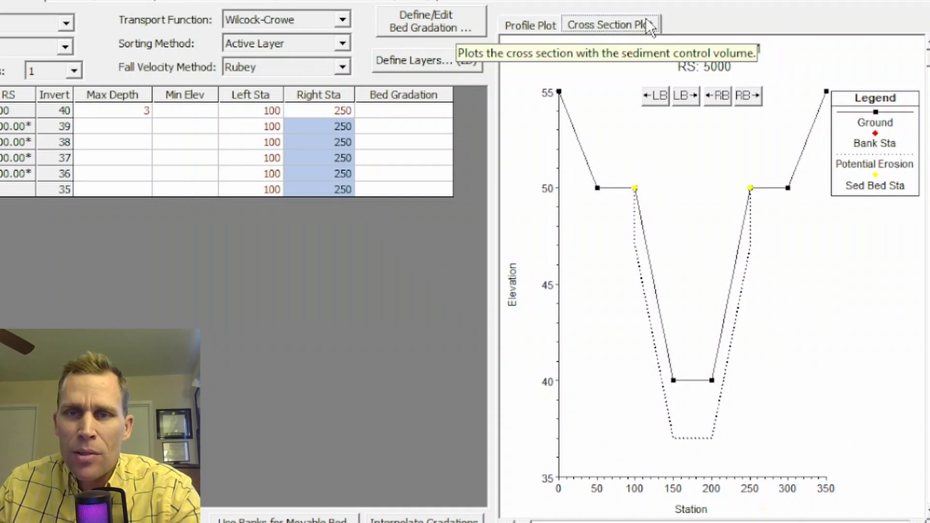
click(521, 25)
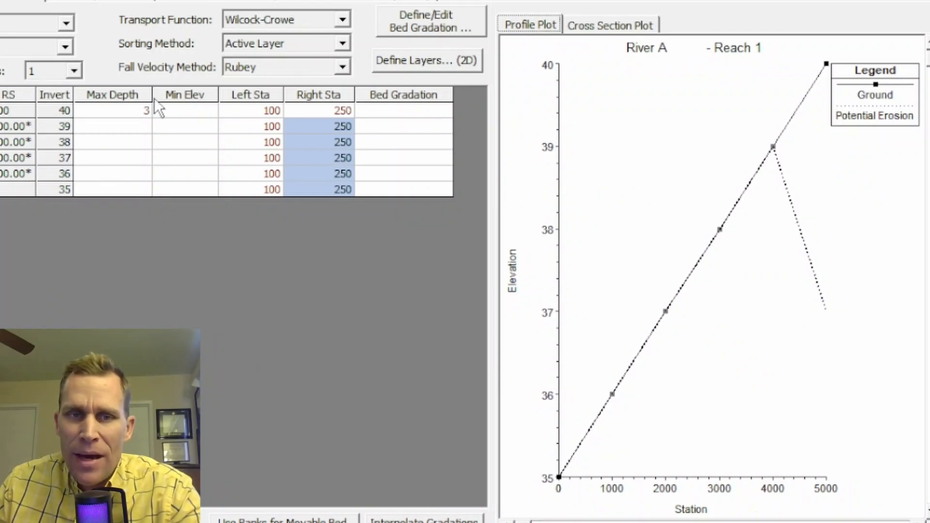
click(603, 22)
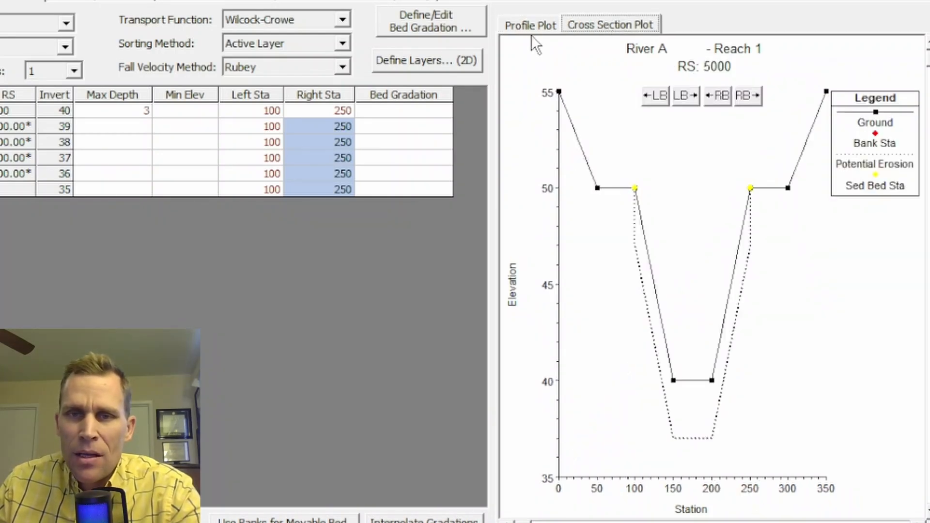
click(524, 27)
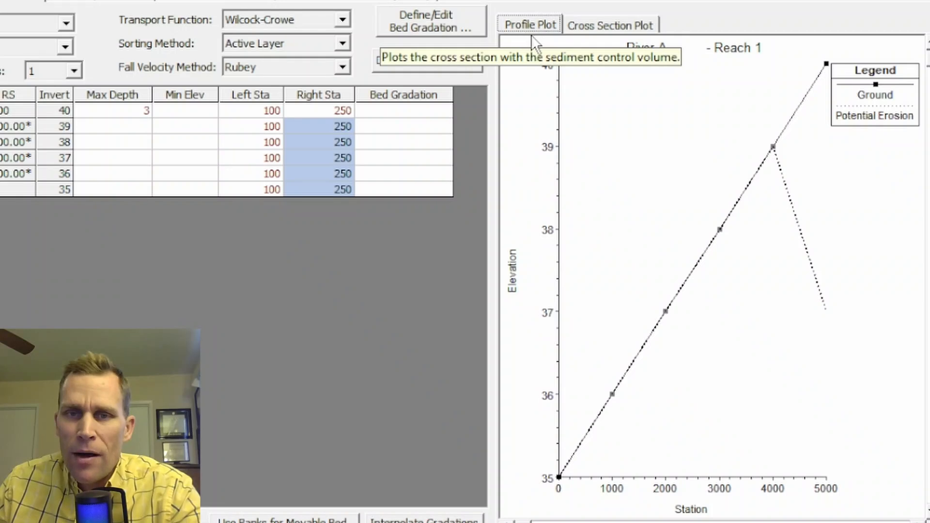
Set the max depth to 3 for the remaining cross sections from RS 4000 down to RS 0
click(125, 128)
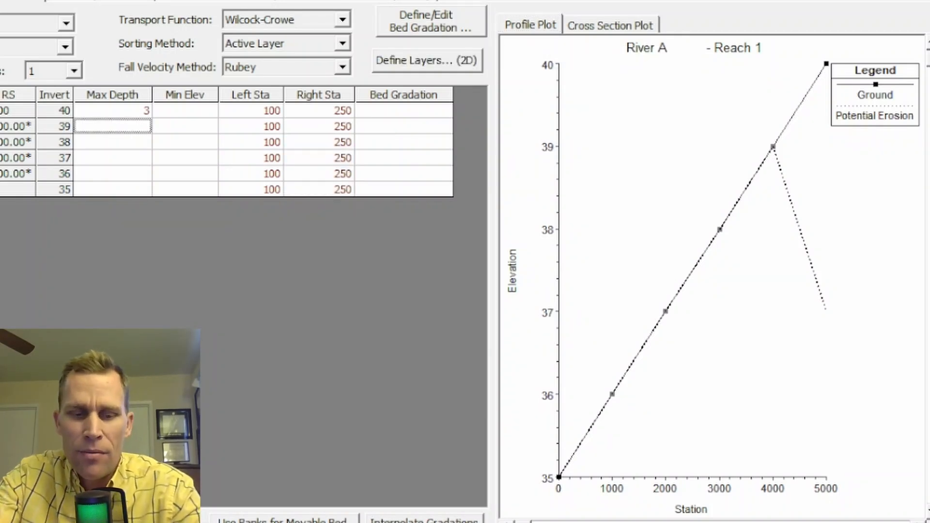
text(3)
key(Down)
text(3)
key(Down)
text(3)
key(Down)
text(3)
key(Down)
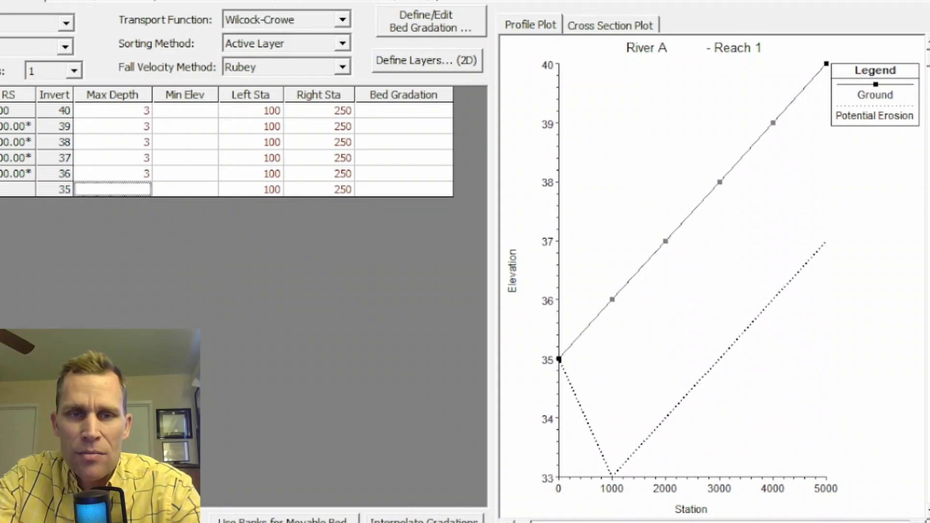
text(3)
key(Up)
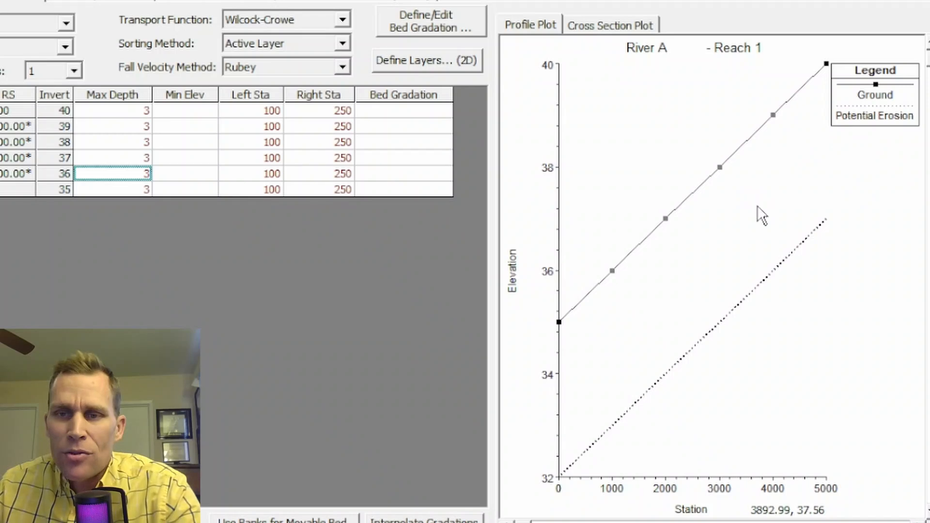
Set the max depths to 2.5, 2.1, 1.8, 1.5 and 1 for RS 4000 down to RS 0
click(149, 129)
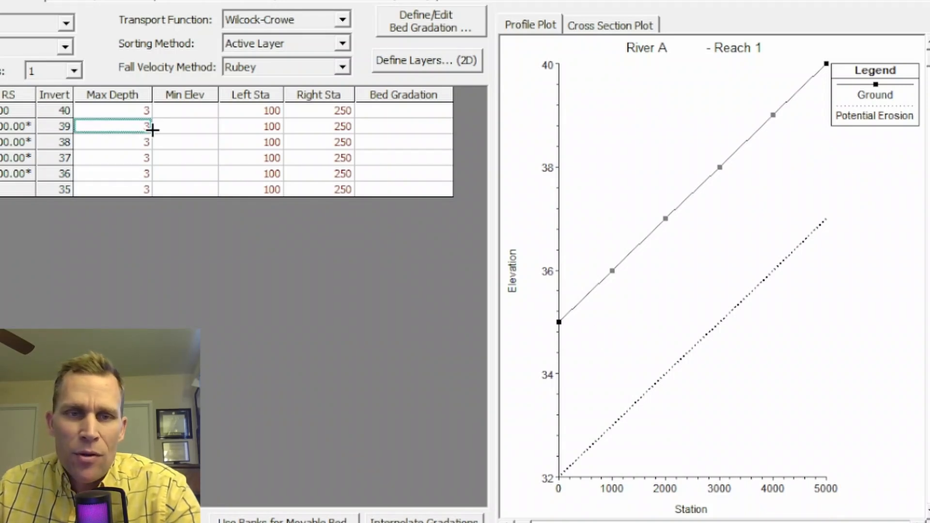
click(422, 15)
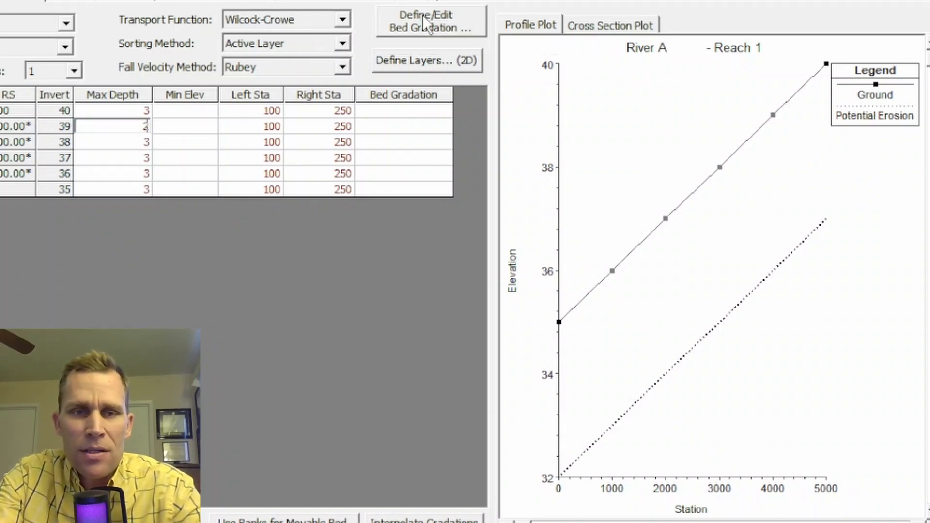
text(2.5)
key(Return)
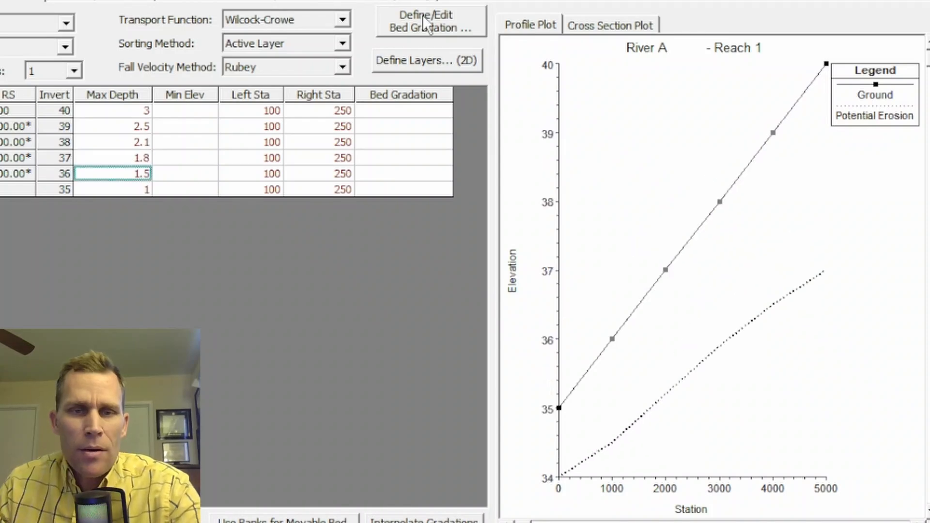
drag(148, 114, 143, 174)
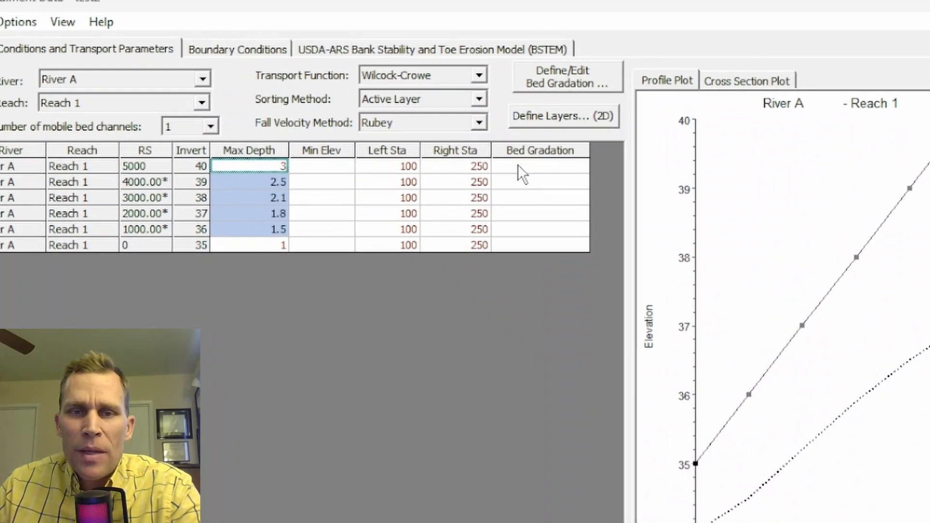
Check which bed gradations are available for cross section RS 5000
click(518, 165)
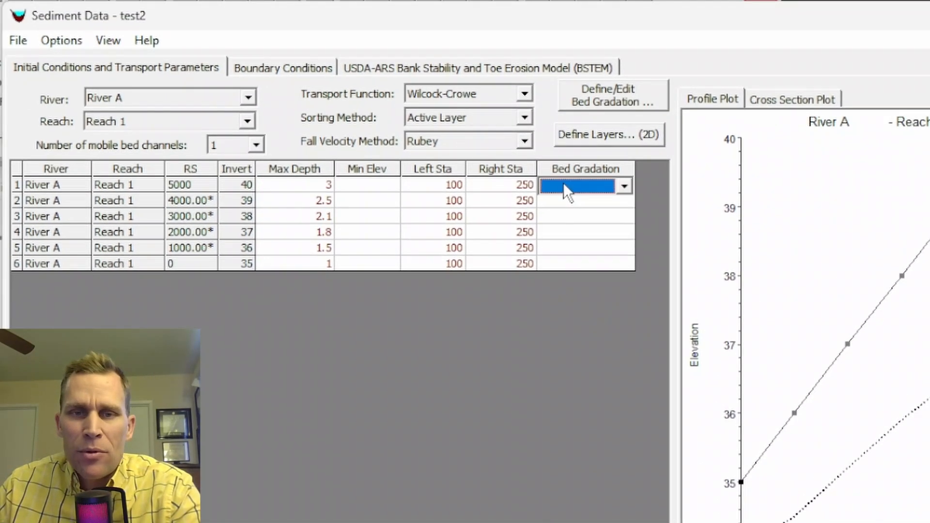
click(624, 187)
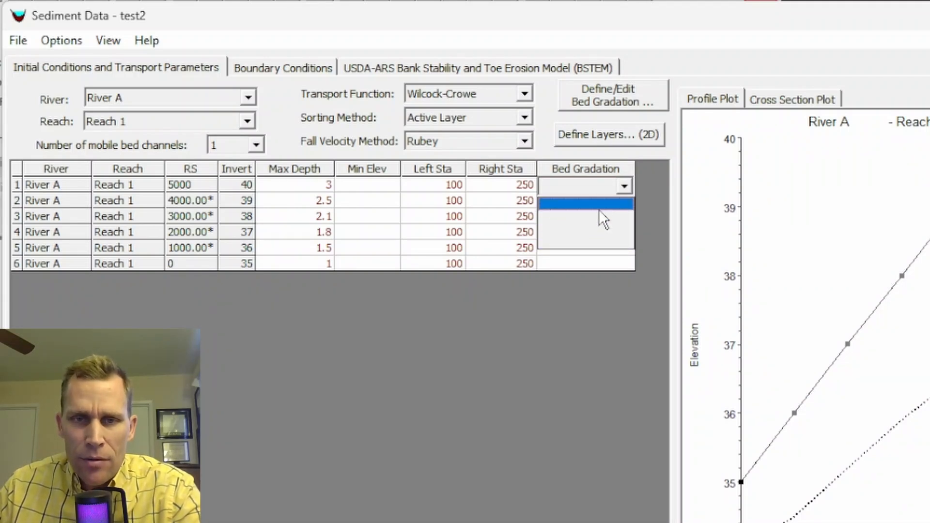
click(595, 205)
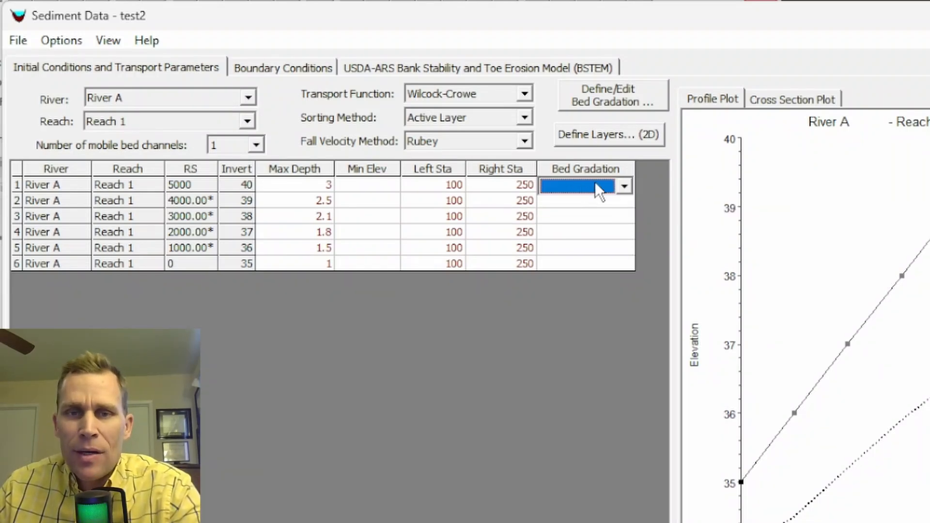
click(624, 187)
click(622, 188)
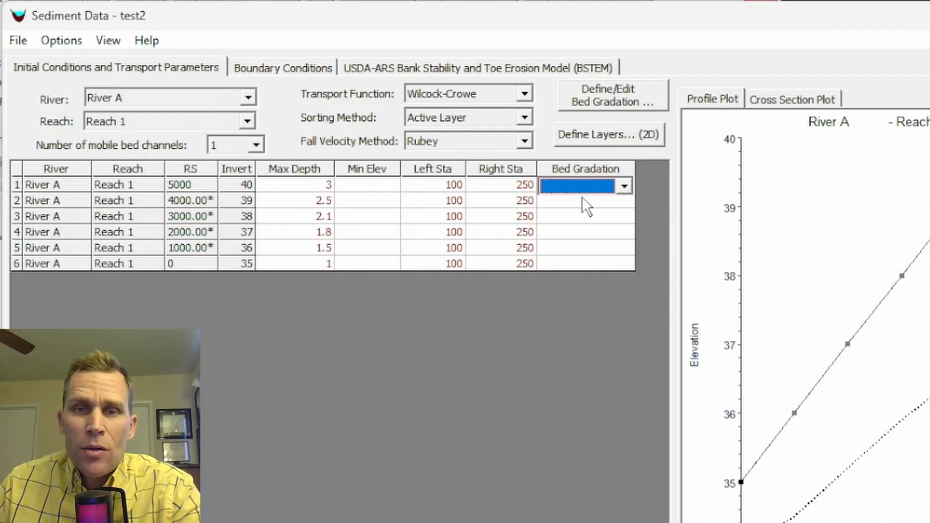
Open the bed gradation editor and review its local cohesive and 2D polygon sediment settings, ending on the gradation data
click(599, 101)
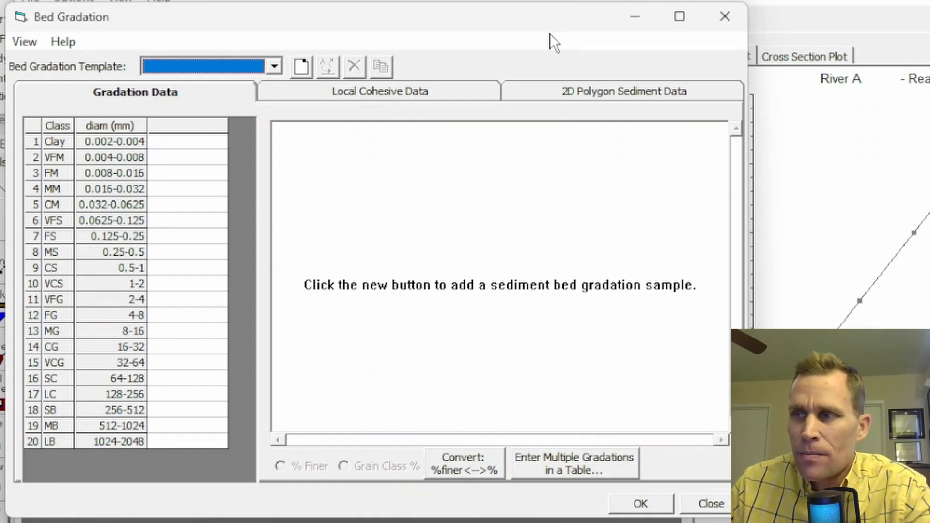
click(129, 94)
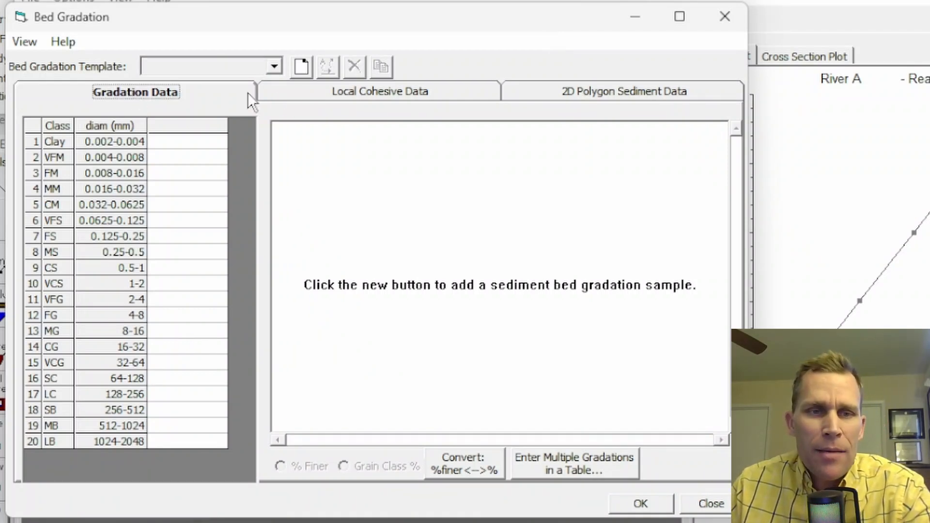
click(413, 93)
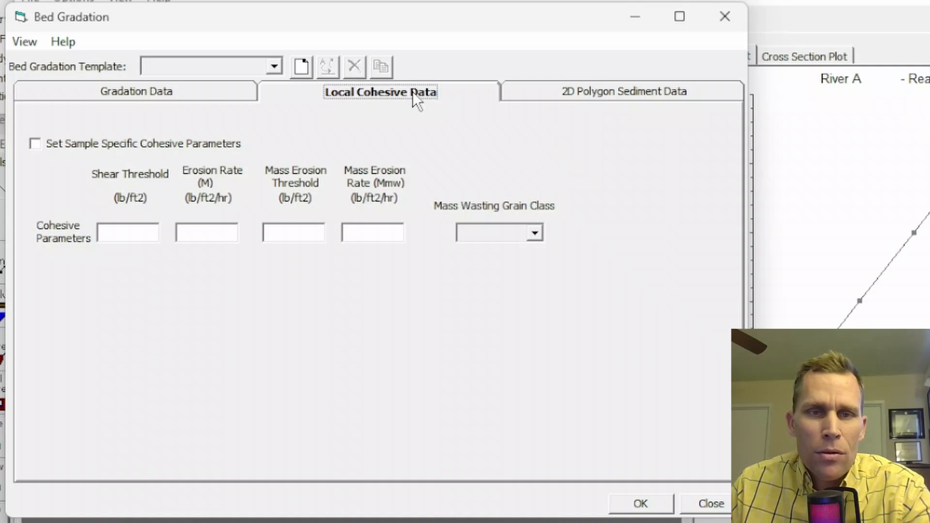
click(562, 99)
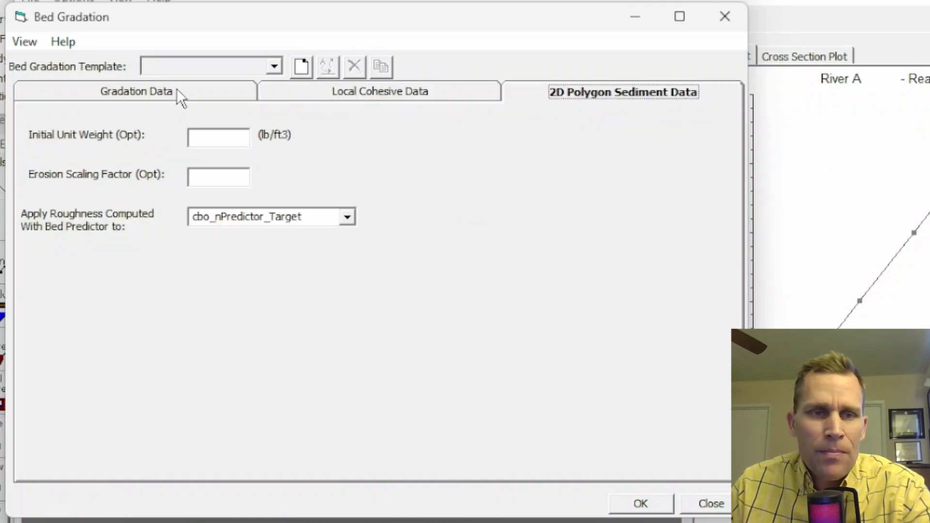
click(170, 101)
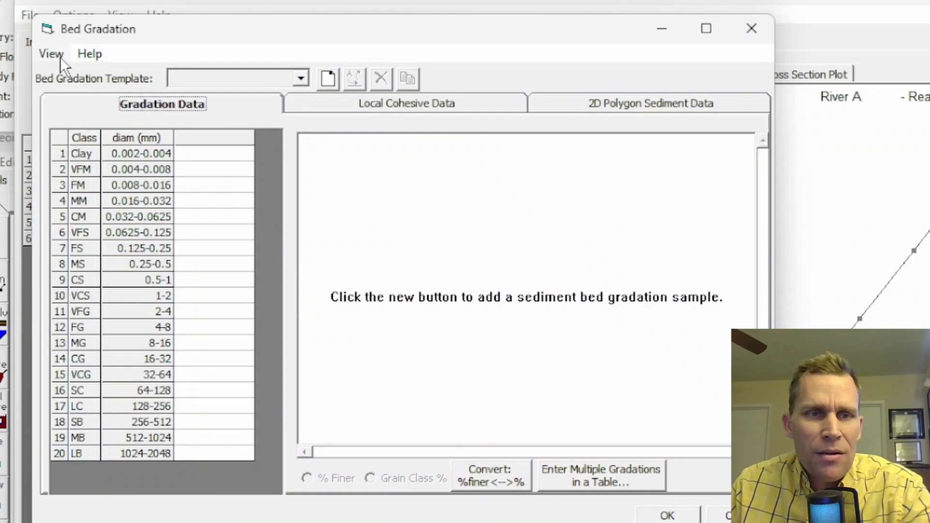
Create a new bed gradation sample named grad_3500-5000
drag(374, 30, 359, 48)
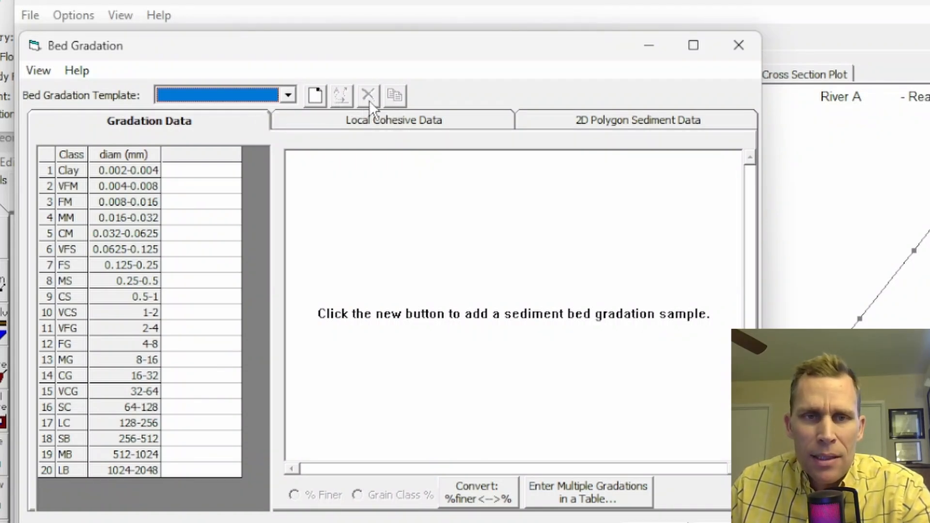
click(315, 97)
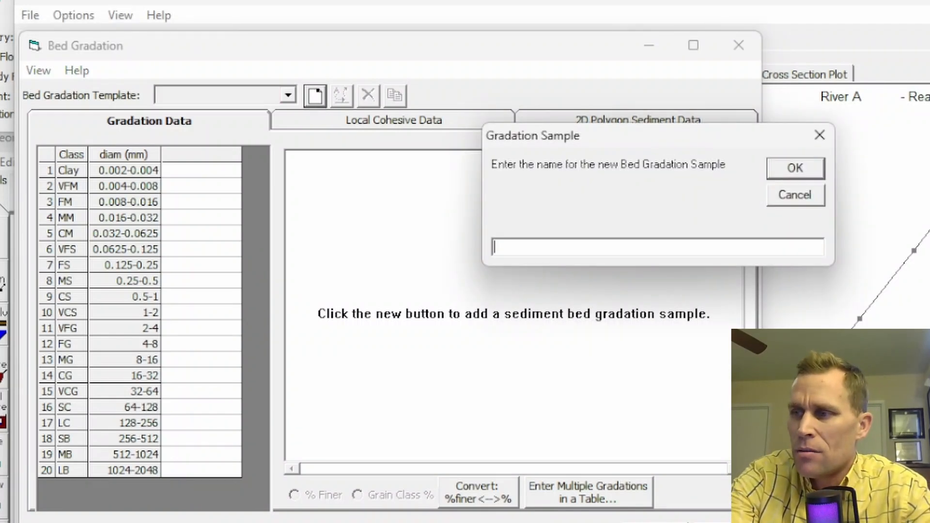
text(grad_3500-5000)
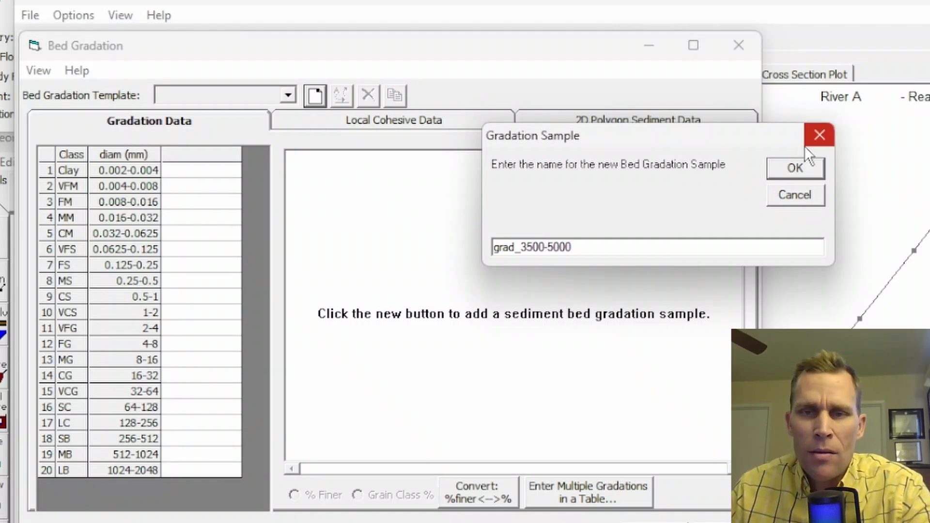
click(803, 169)
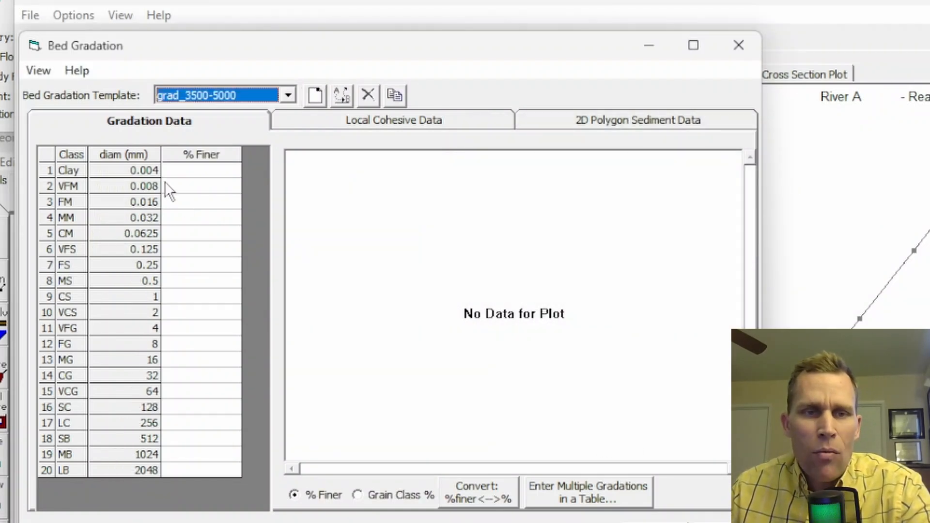
Compare the % Finer and Grain Class % entry formats of the empty sample, ending on % Finer
drag(187, 174, 217, 453)
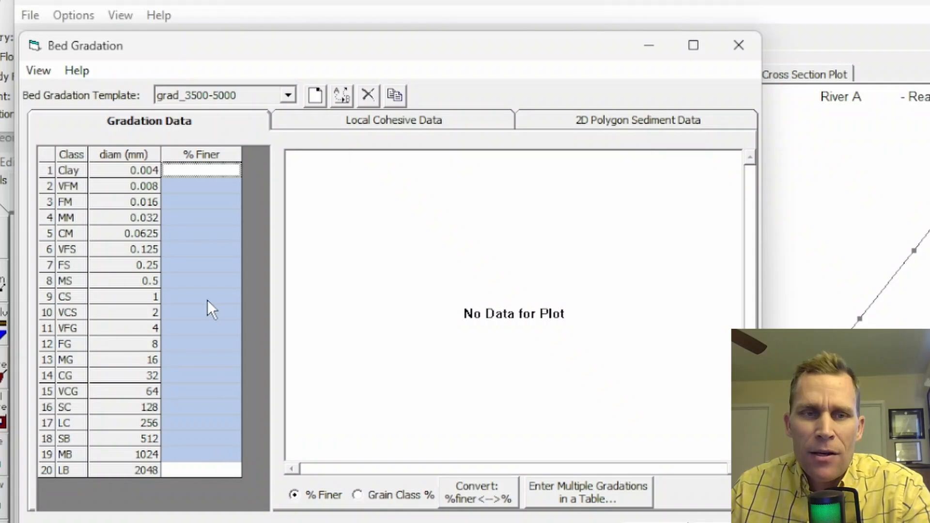
click(206, 281)
drag(202, 221, 225, 412)
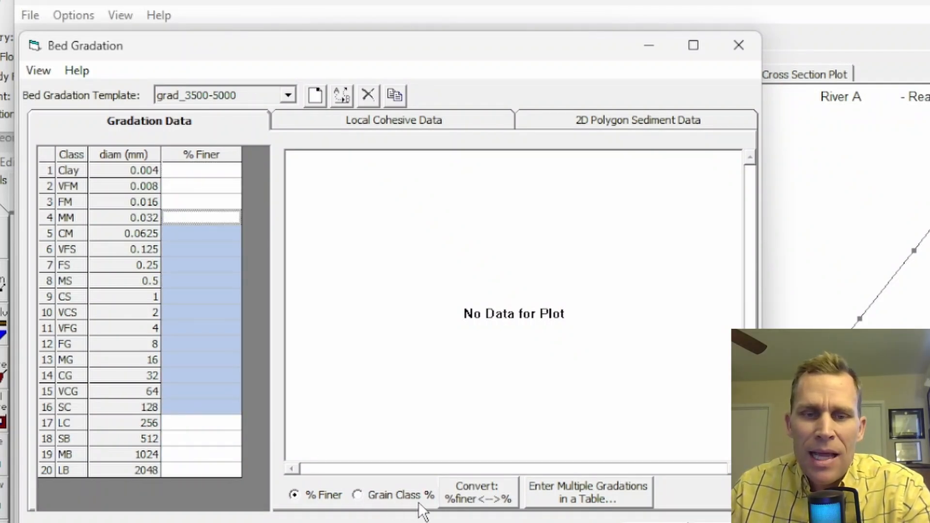
click(357, 496)
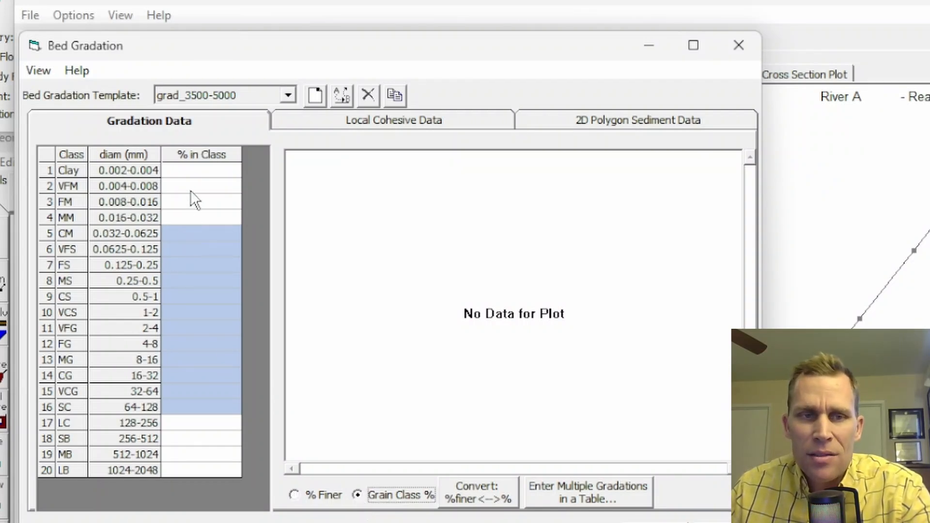
drag(191, 191, 212, 405)
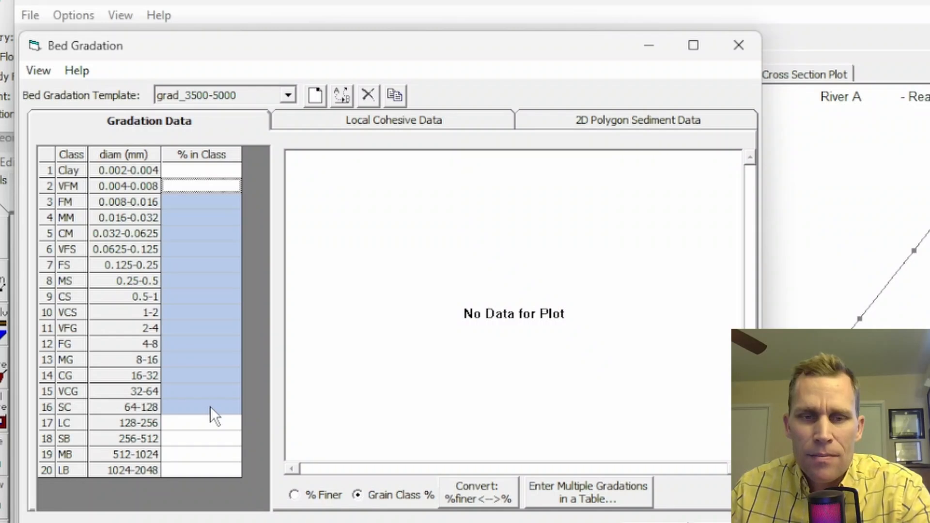
click(295, 496)
Enter % Finer values 0, 8, 24, 34, 50, 68, 79, 85, 95, 99 and 100 for classes FS through LC
click(188, 218)
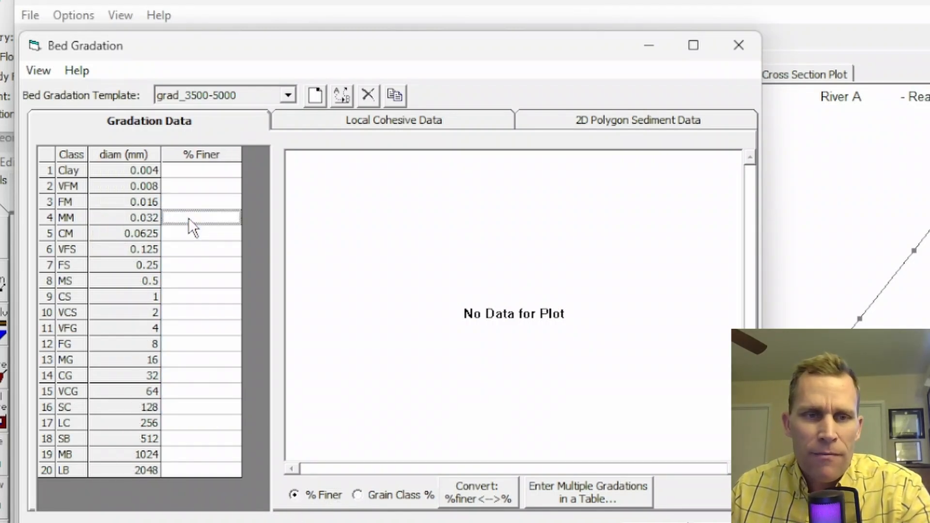
click(191, 266)
text(0)
key(Return)
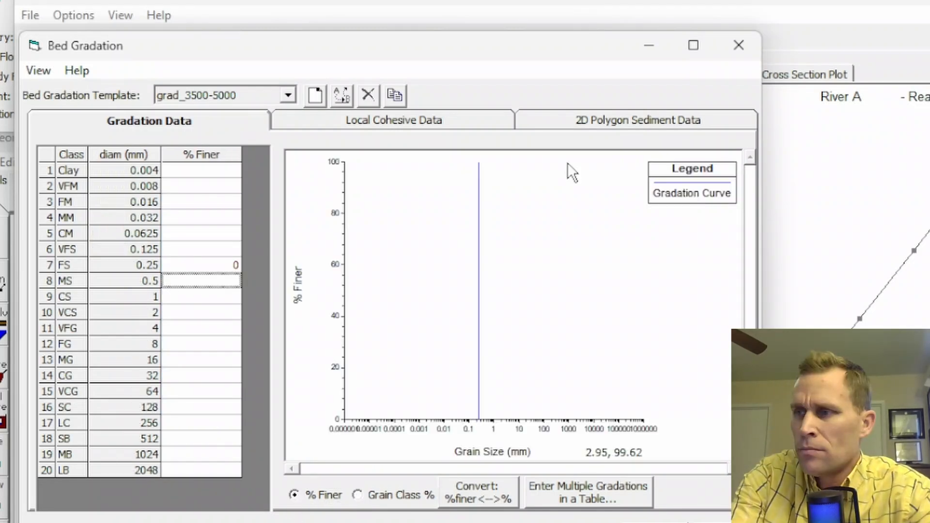
text(8)
key(Return)
text(4 34 50 68 79 8)
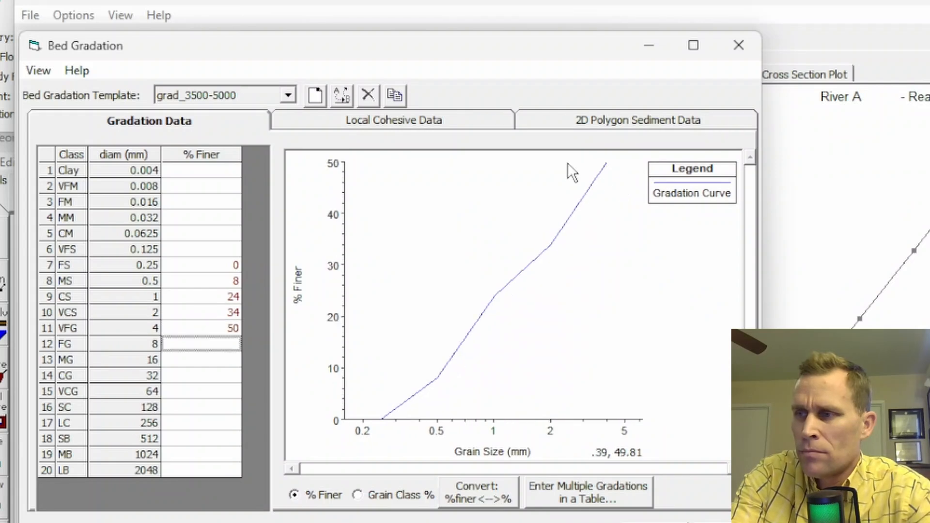
text(5 95 99 100)
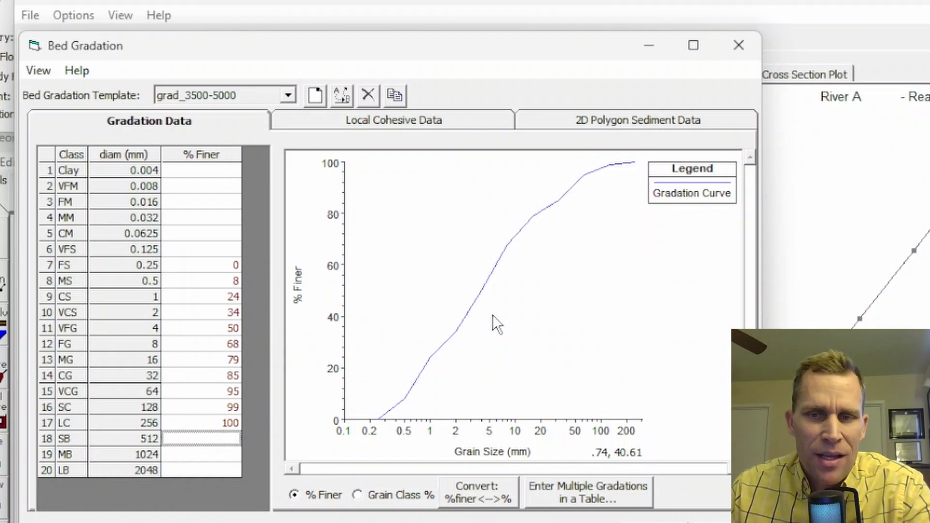
click(210, 267)
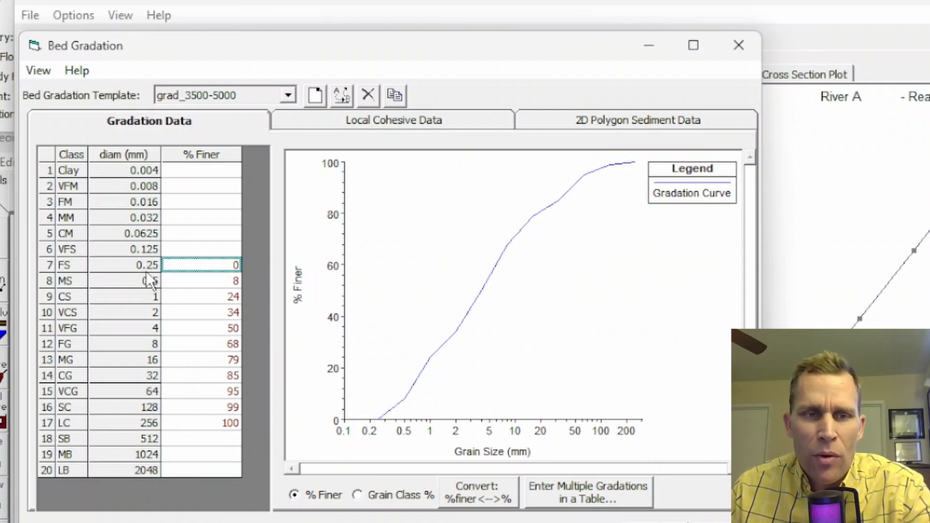
click(215, 422)
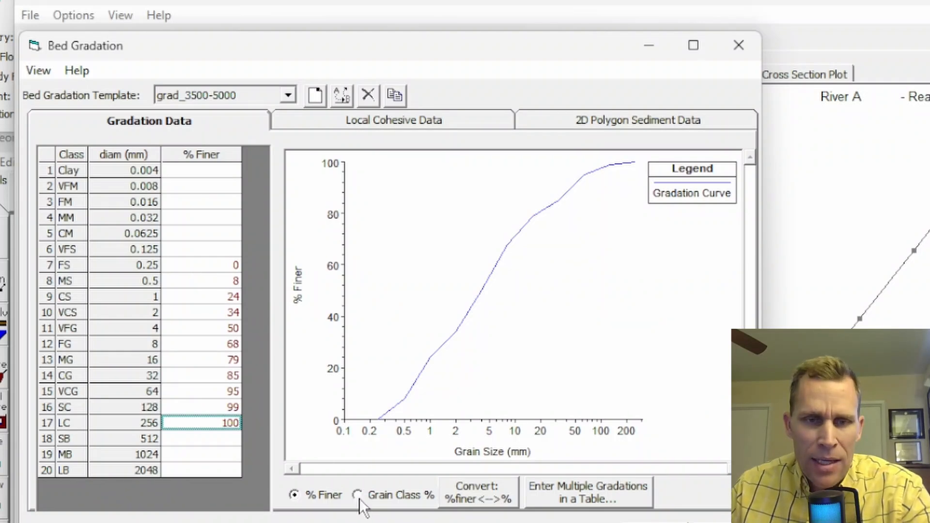
Convert the grad_3500-5000 gradation from percent finer to percent in class and check the values from FS to VFG
click(474, 492)
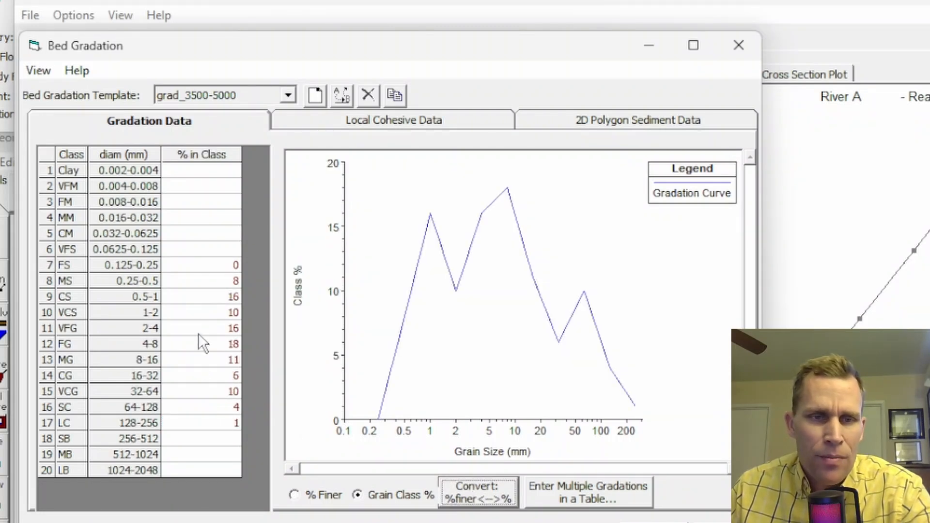
click(214, 266)
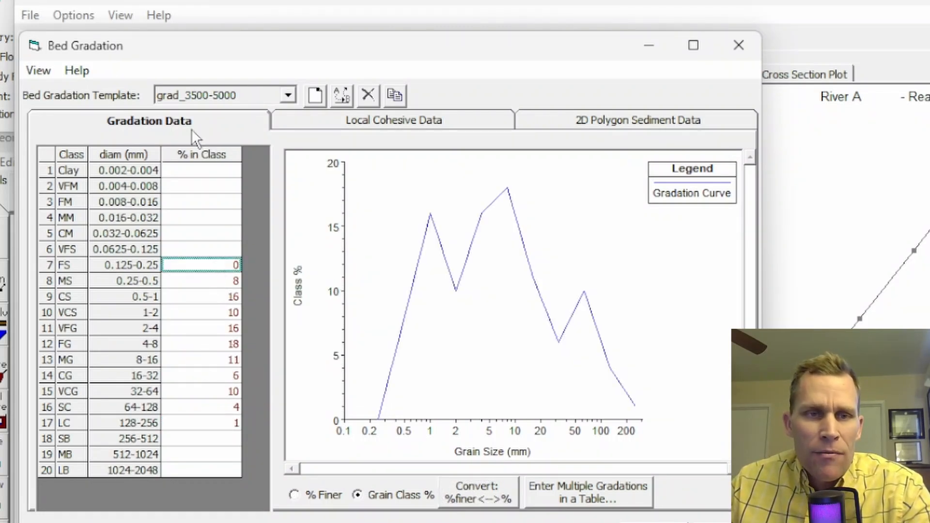
click(208, 285)
click(208, 298)
click(211, 314)
click(213, 330)
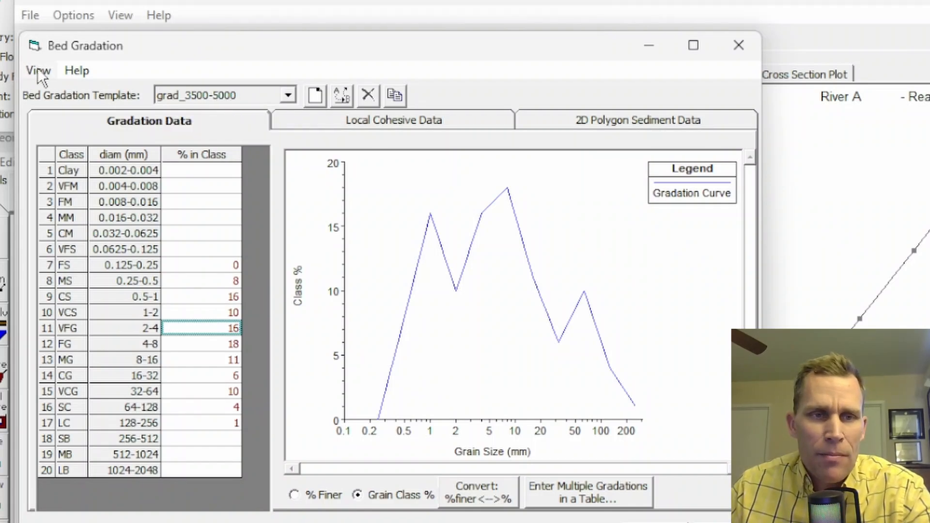
Create a new bed gradation sample named grad_500-1500 and select it as the current template
click(344, 93)
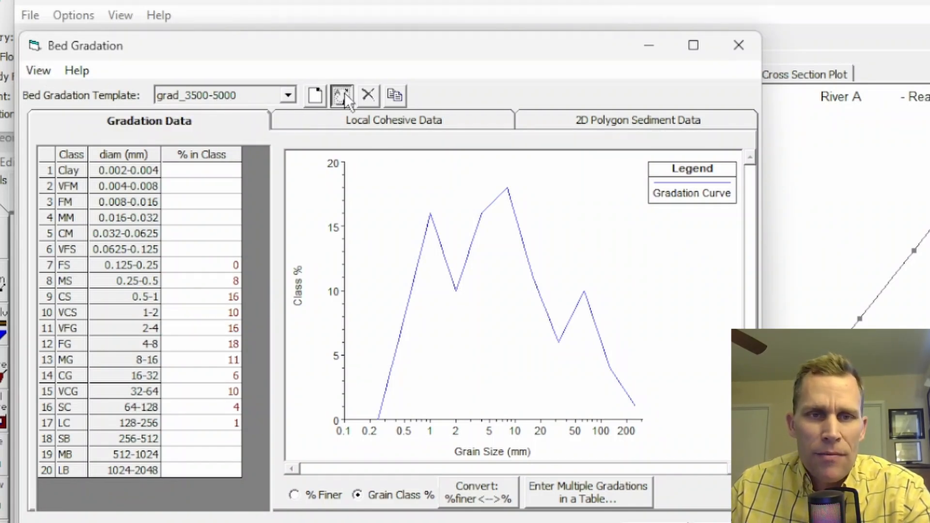
click(800, 195)
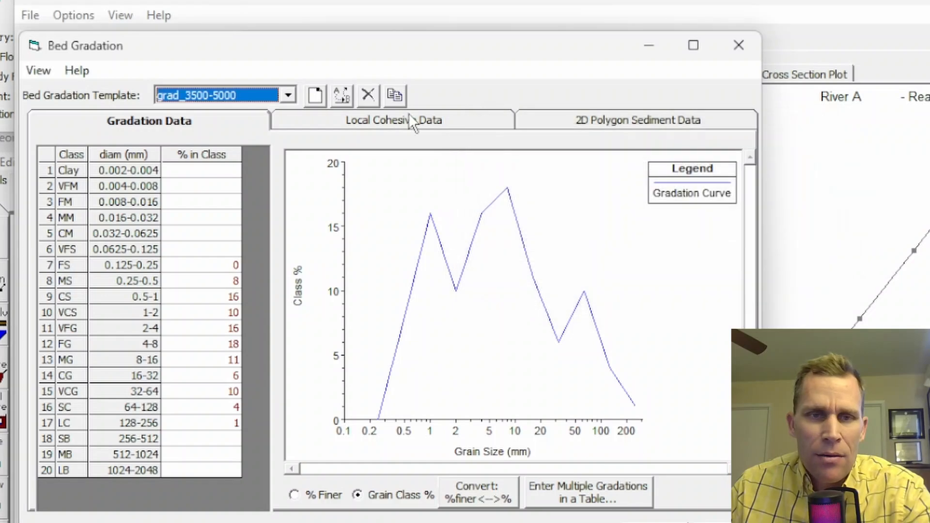
click(320, 97)
drag(550, 134, 339, 154)
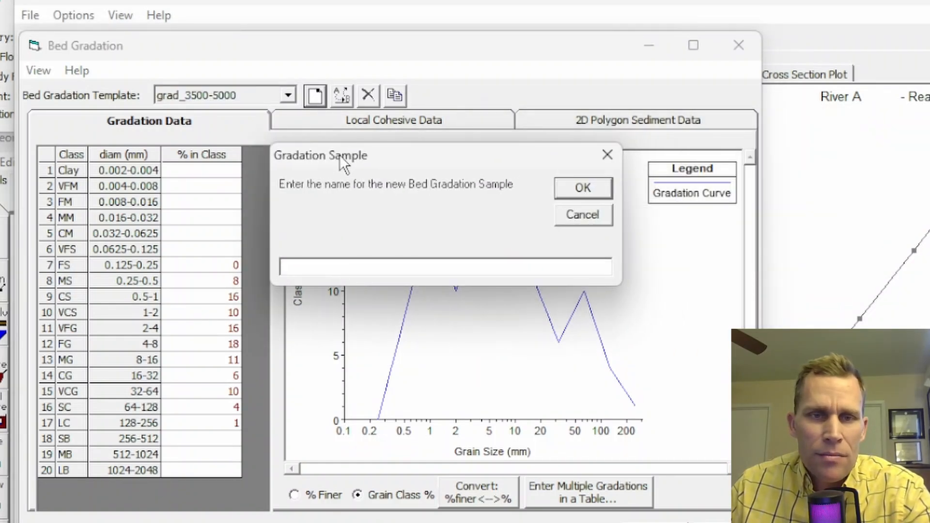
text(grad_500-1500)
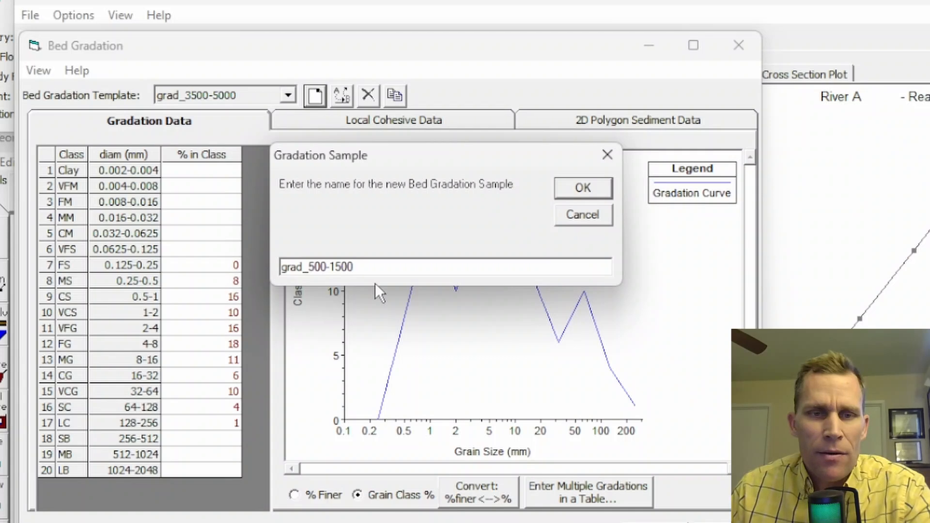
drag(358, 267, 308, 270)
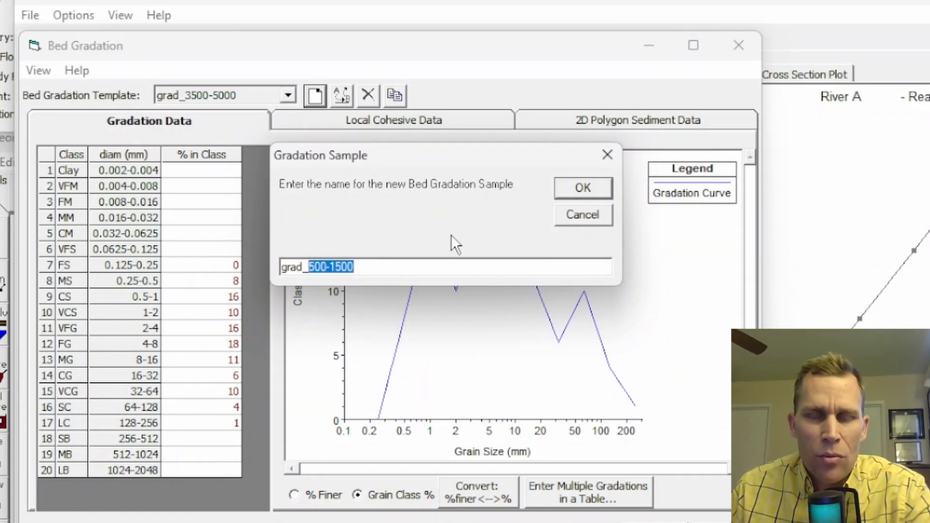
click(581, 189)
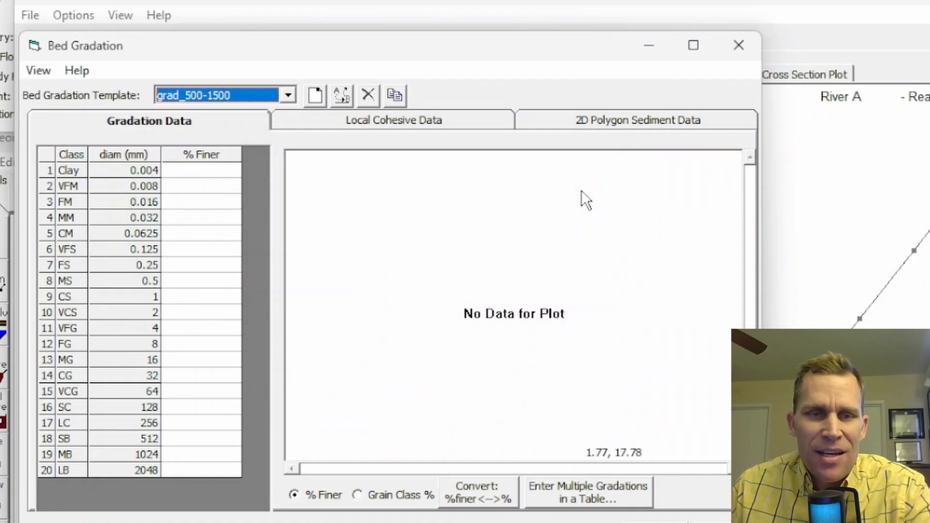
click(286, 96)
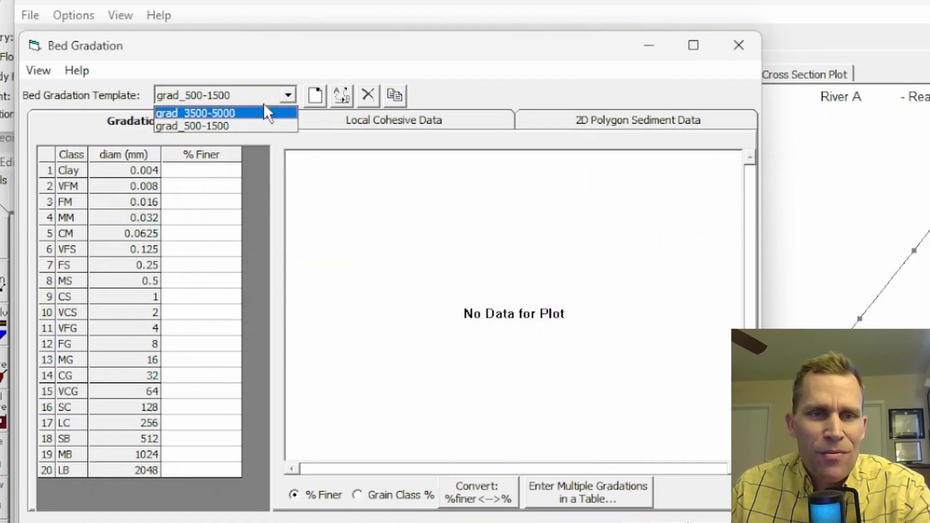
click(212, 126)
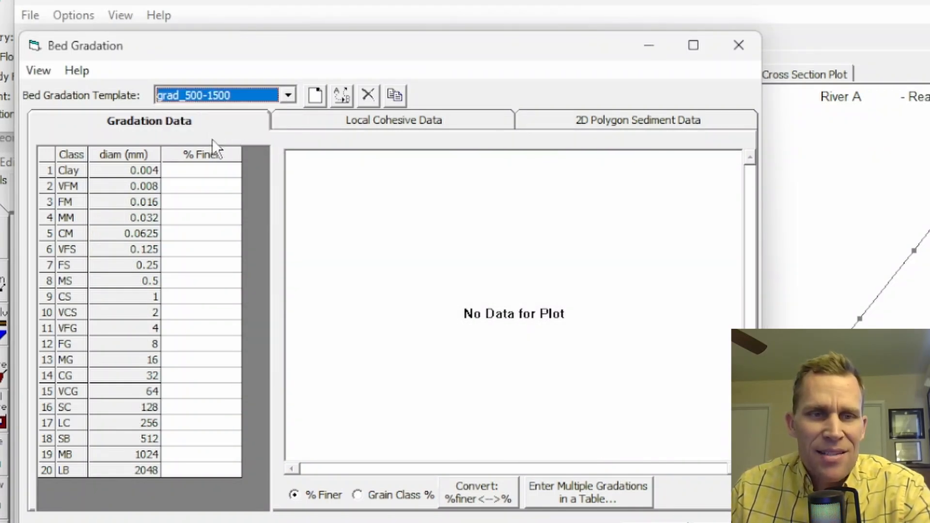
Switch the grad_500-1500 sample to Grain Class % and enter 25 for each of the classes VCS, VFG, FG and MG
click(358, 499)
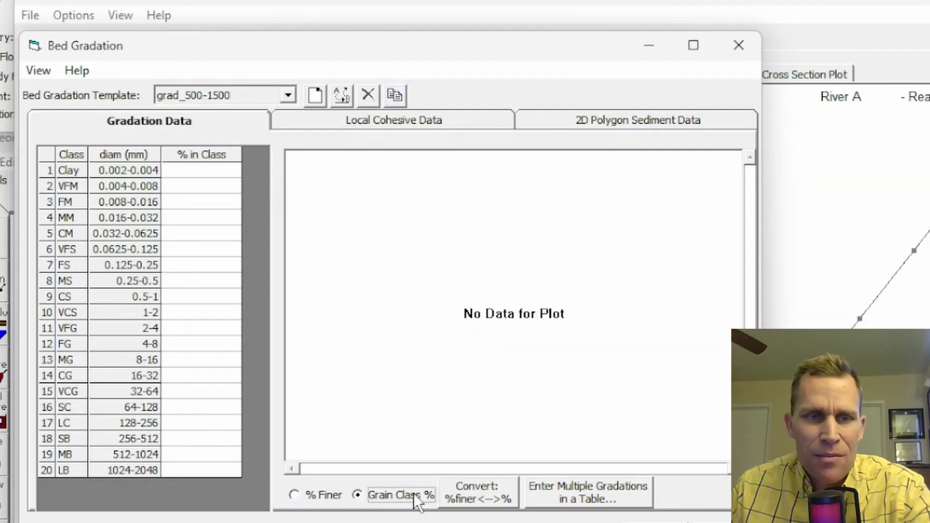
click(196, 315)
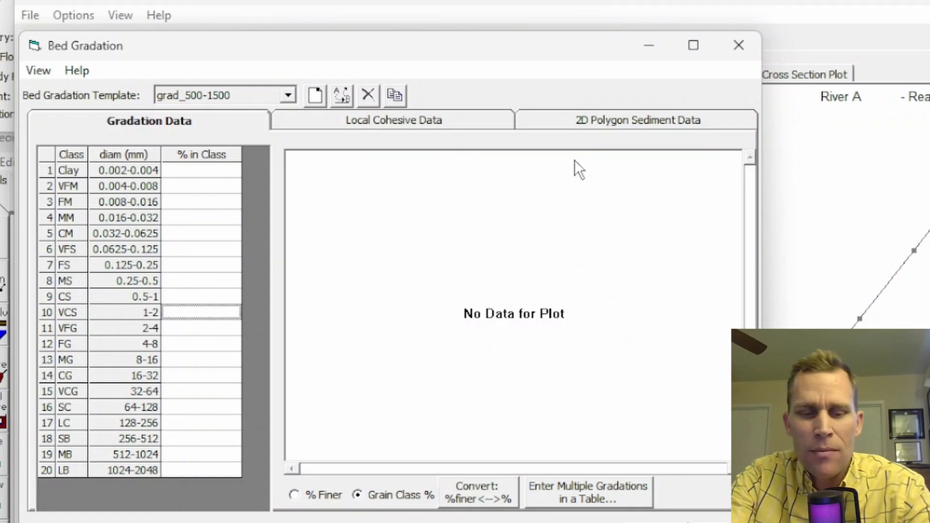
text(25)
key(Return)
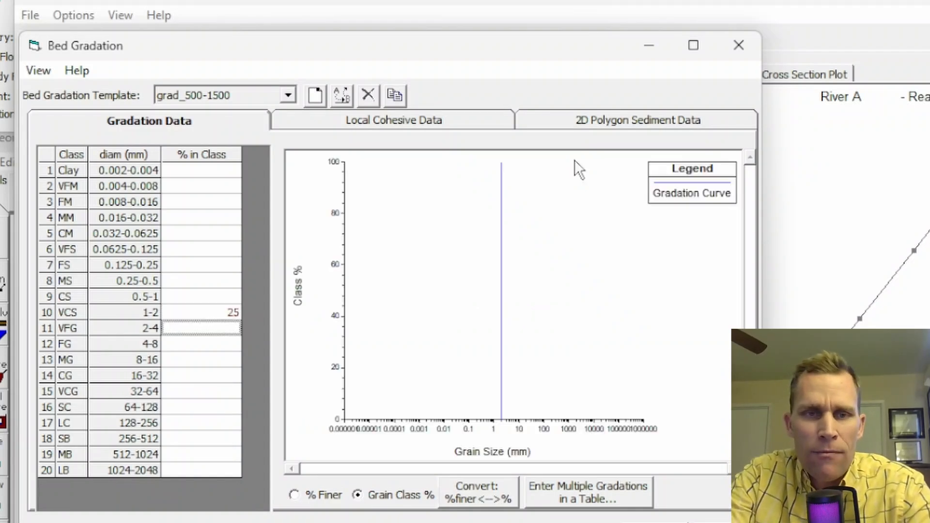
text(25)
key(Return)
text(25)
key(Return)
text(25)
key(Up)
key(Up)
key(Up)
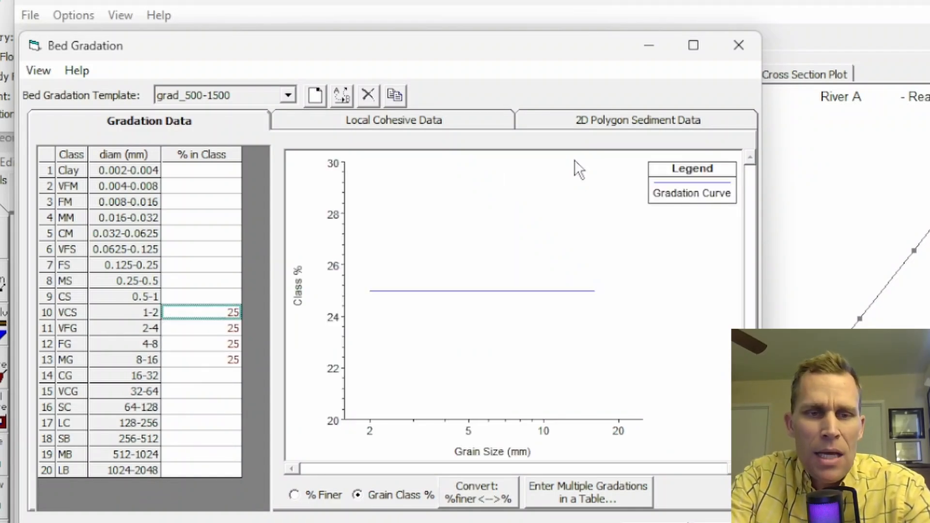
key(Down)
key(Down)
key(Down)
key(Down)
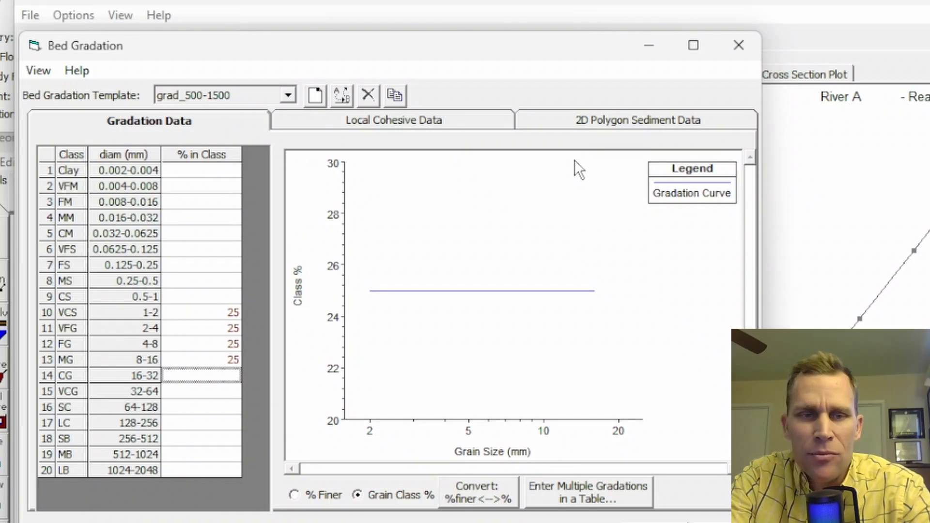
Set the % in Class values of VCS, VFG, FG and MG to 1 each and convert the sample to percent finer
key(Up)
key(Up)
key(Up)
key(Up)
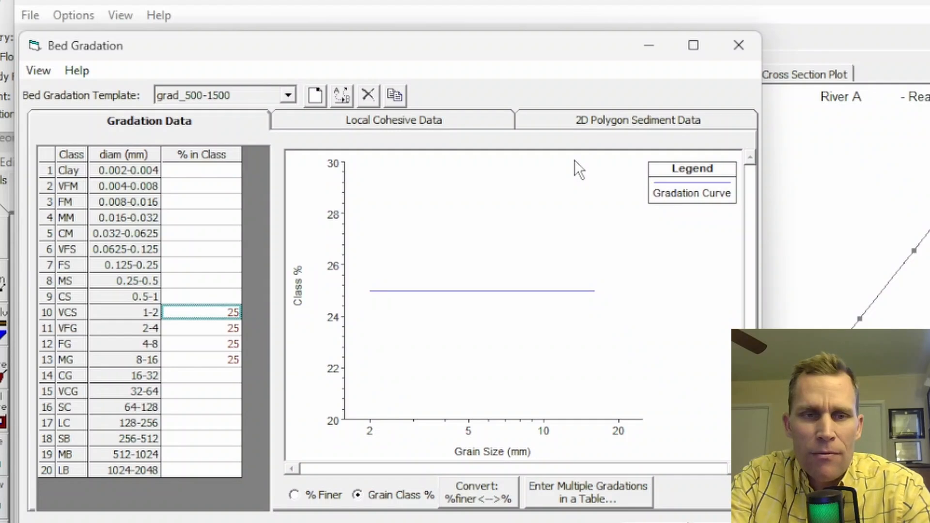
text(1)
key(Return)
text(1)
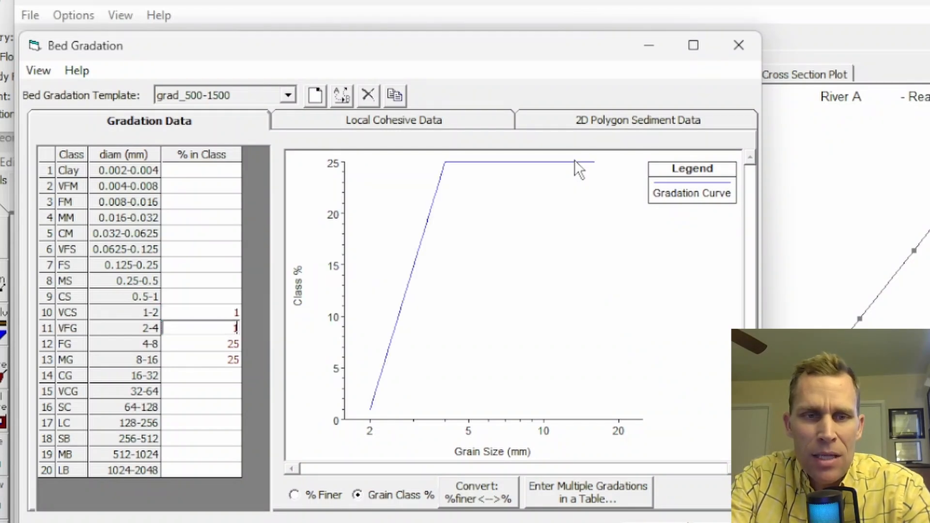
key(Return)
text(1)
key(Return)
text(1)
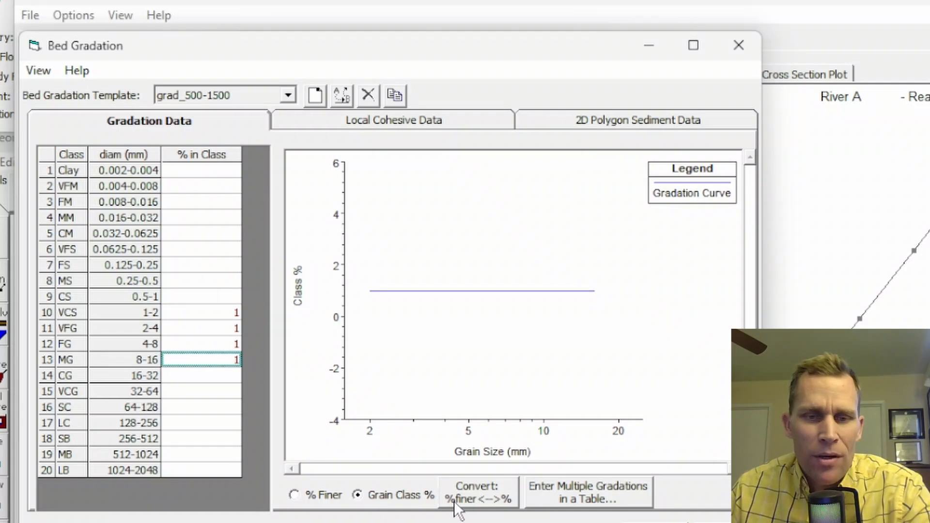
click(478, 491)
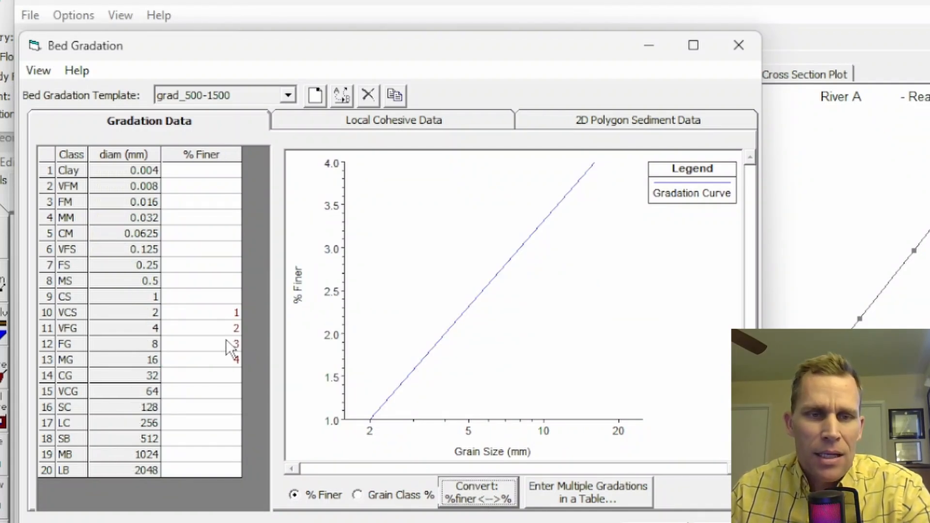
Check the list of available bed gradation templates
click(288, 95)
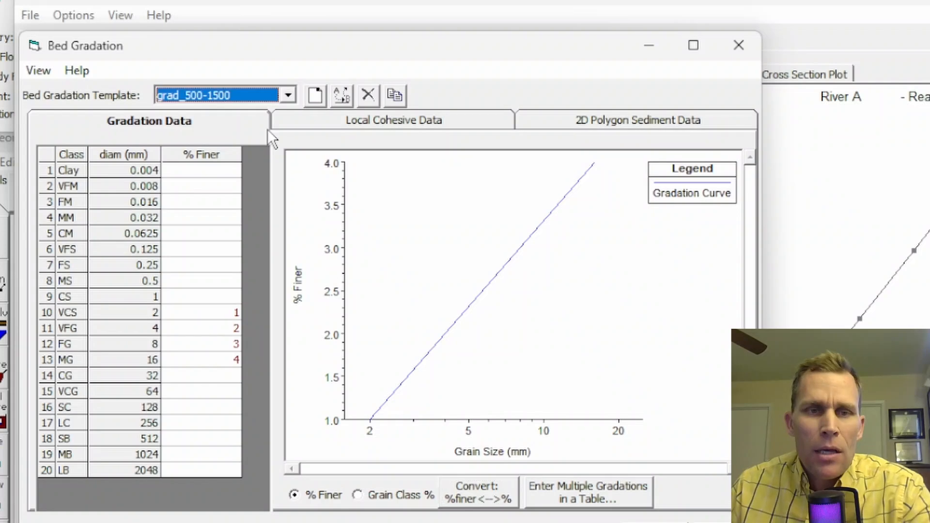
click(287, 97)
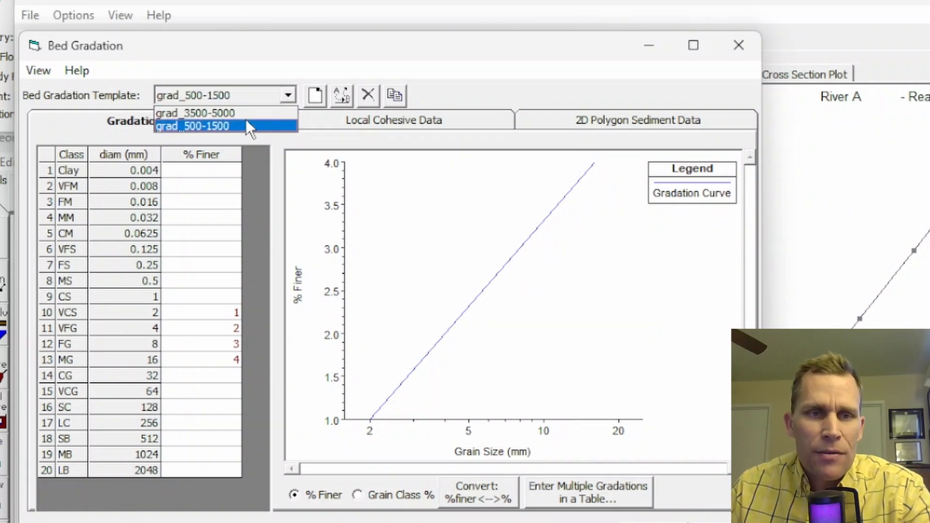
click(257, 70)
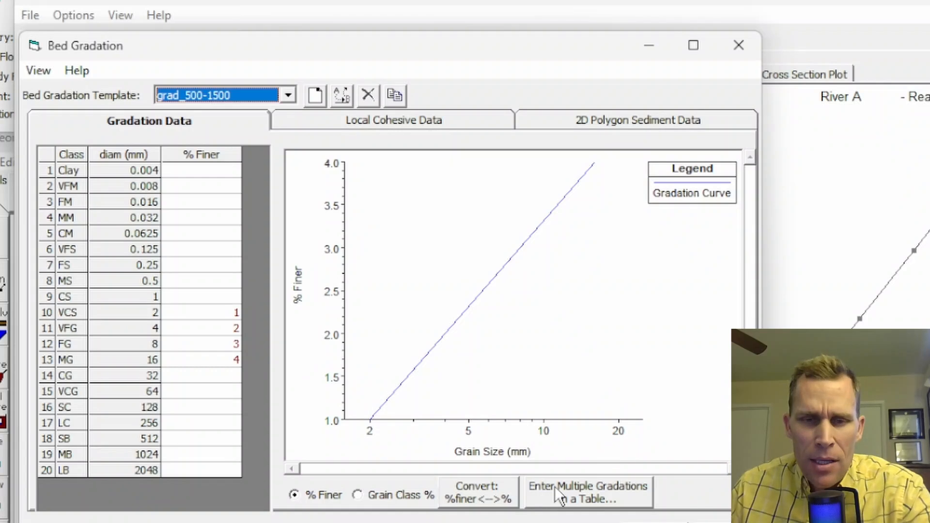
Examine the multiple gradation input table, including its number of sets, name row, grain class rows and cohesive parameter rows
click(595, 492)
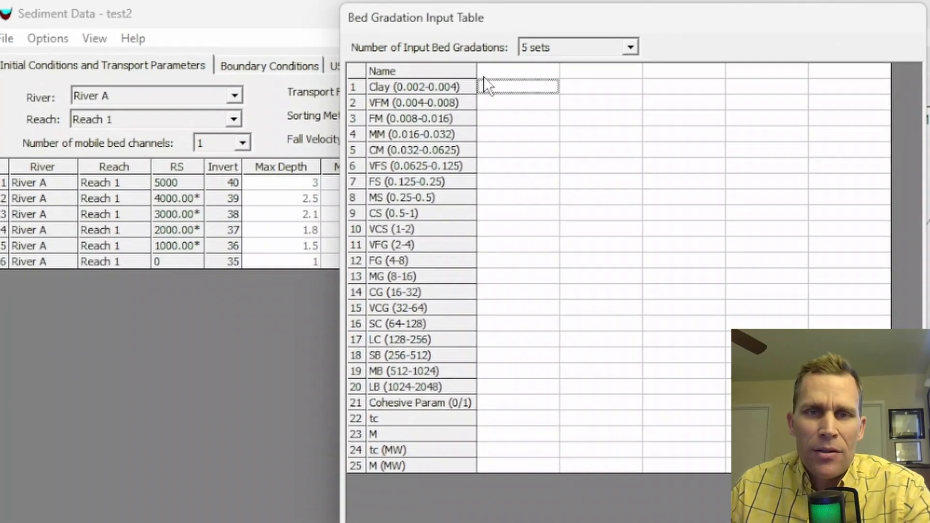
click(549, 50)
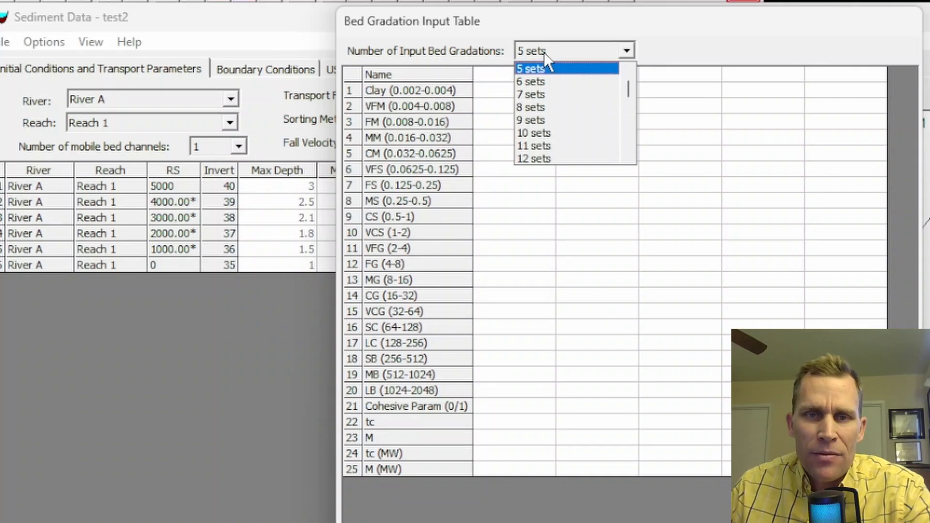
click(548, 50)
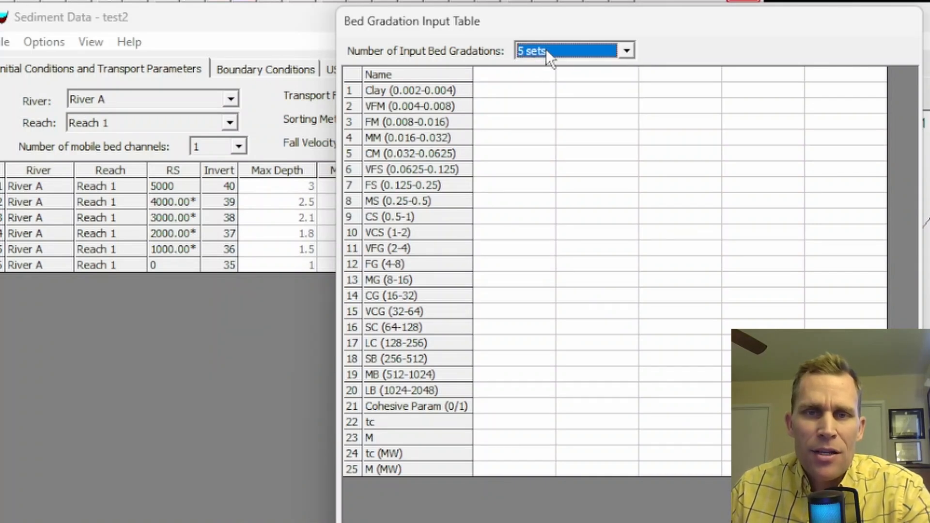
click(513, 75)
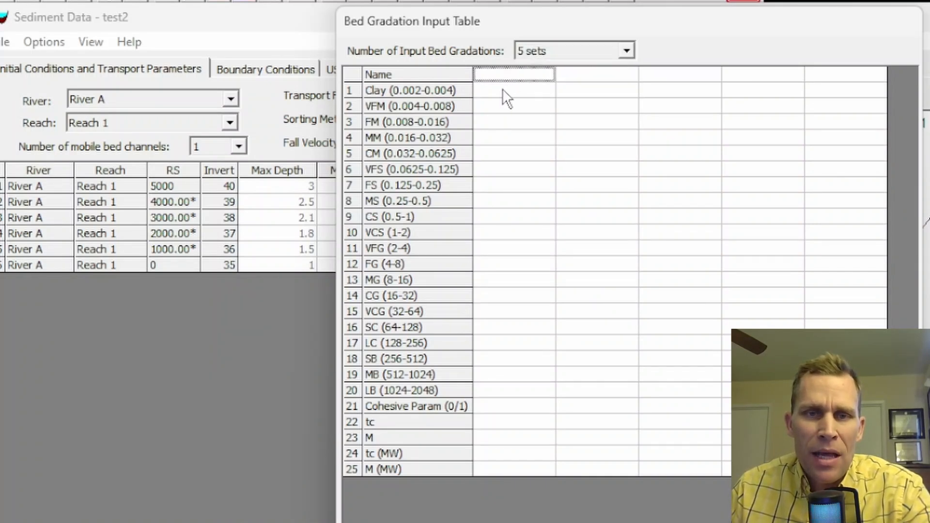
drag(503, 91, 845, 390)
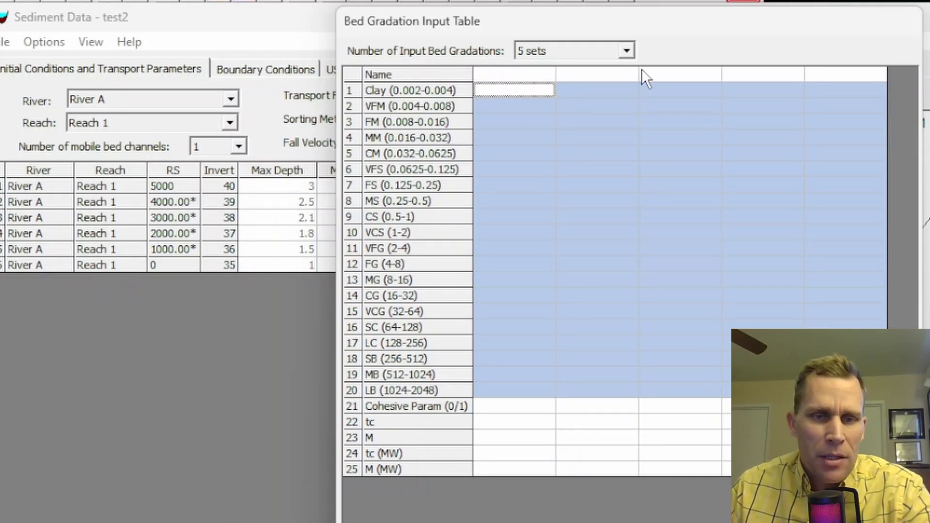
drag(520, 405, 751, 470)
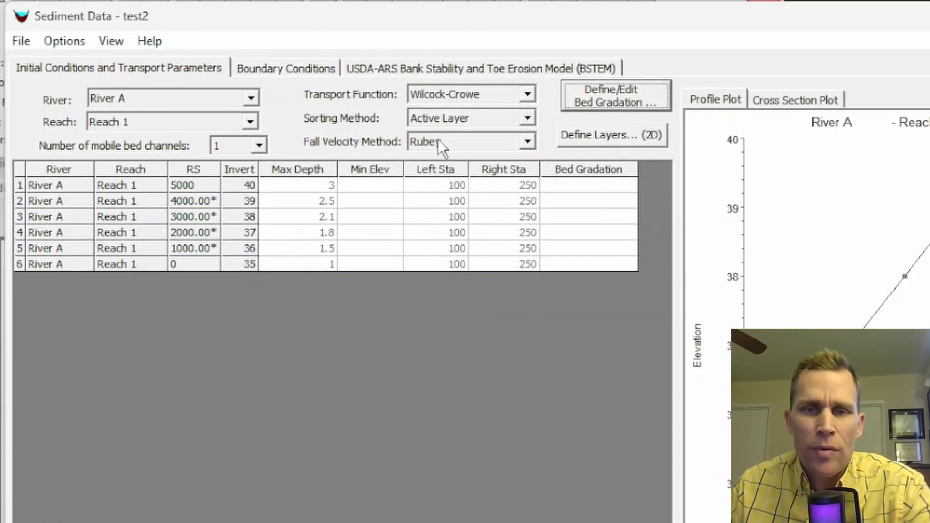
Assign the grad_3500-5000 bed gradation to the cross section at river station 5000
click(583, 184)
click(626, 186)
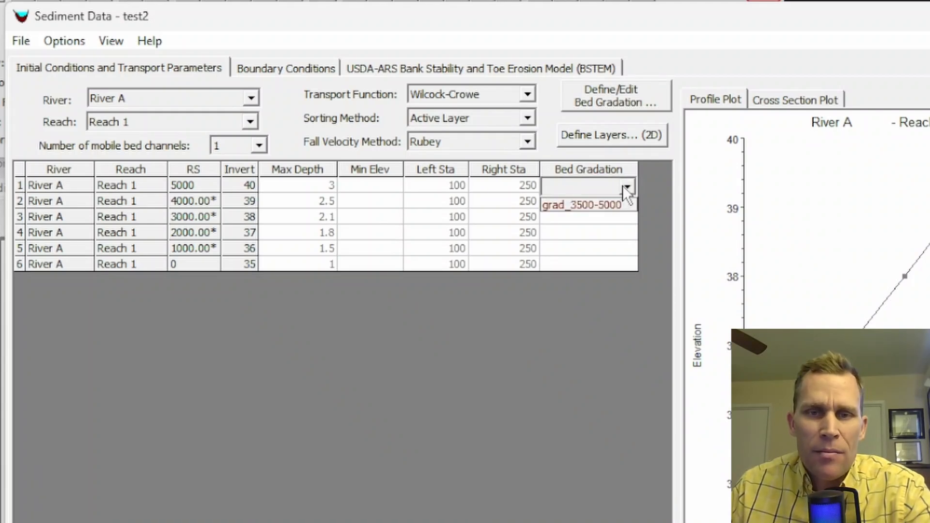
click(593, 205)
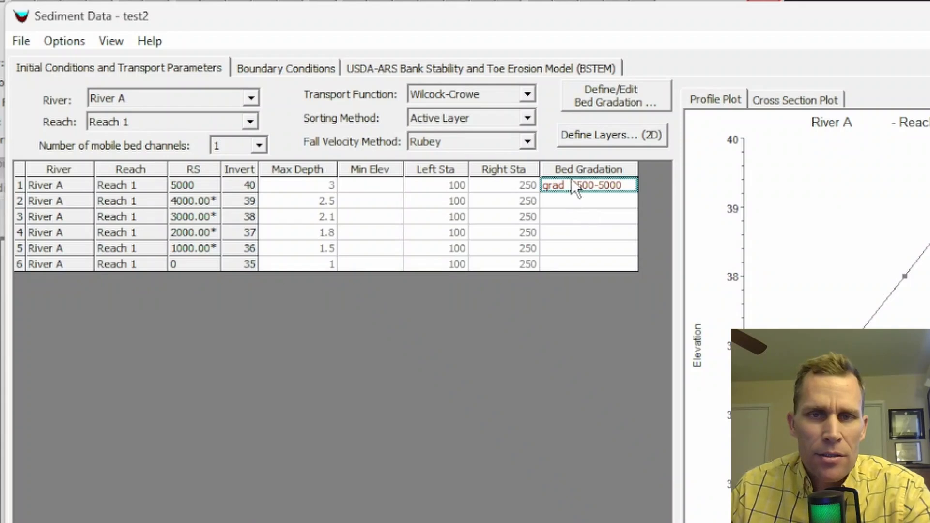
Reopen the bed gradation definitions and copy the grad_3500-5000 sample as grad_500-1500
click(601, 97)
click(271, 66)
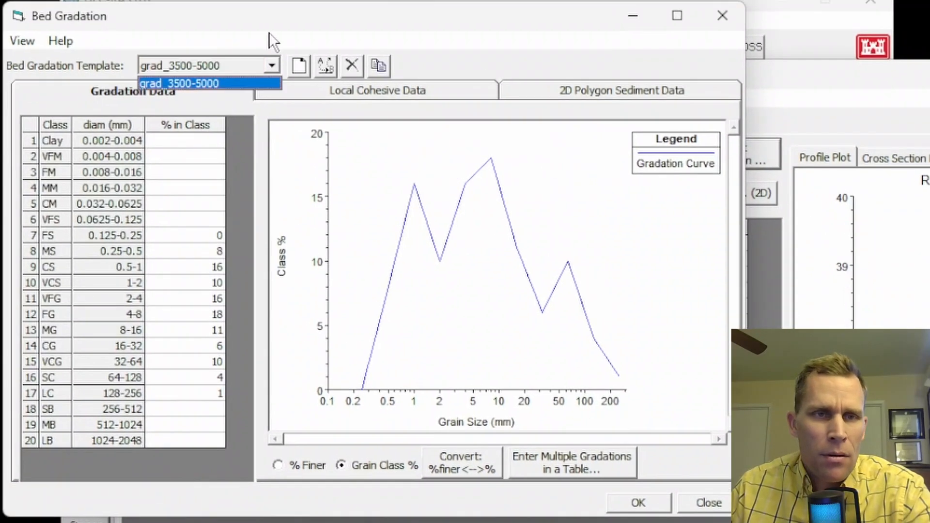
click(303, 39)
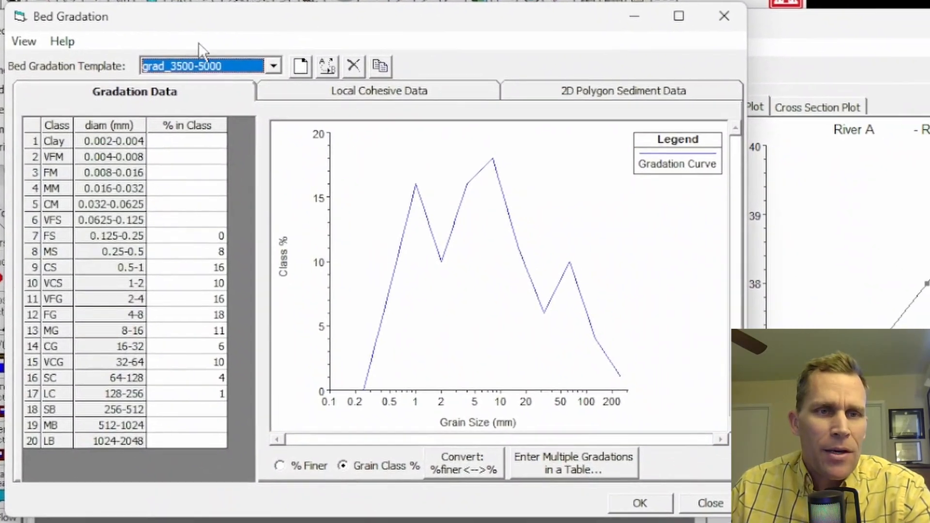
click(381, 65)
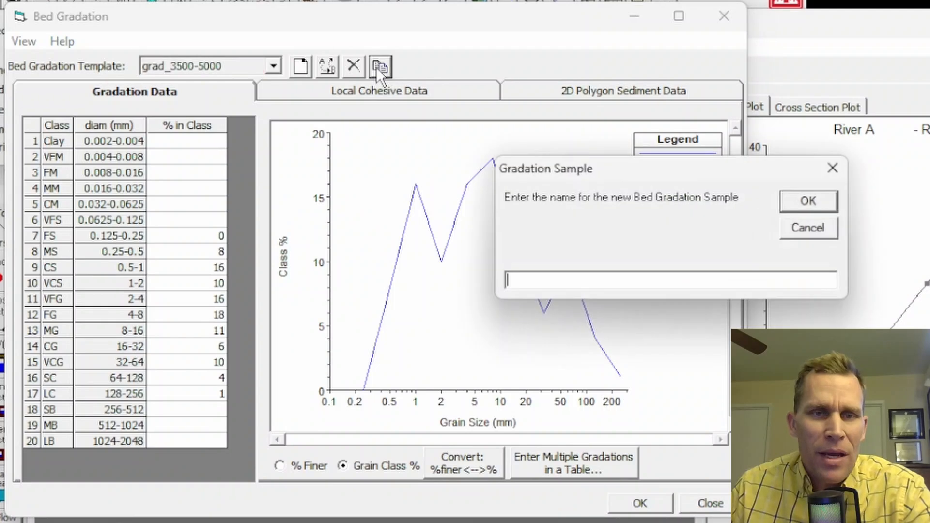
text(grad_500-1500)
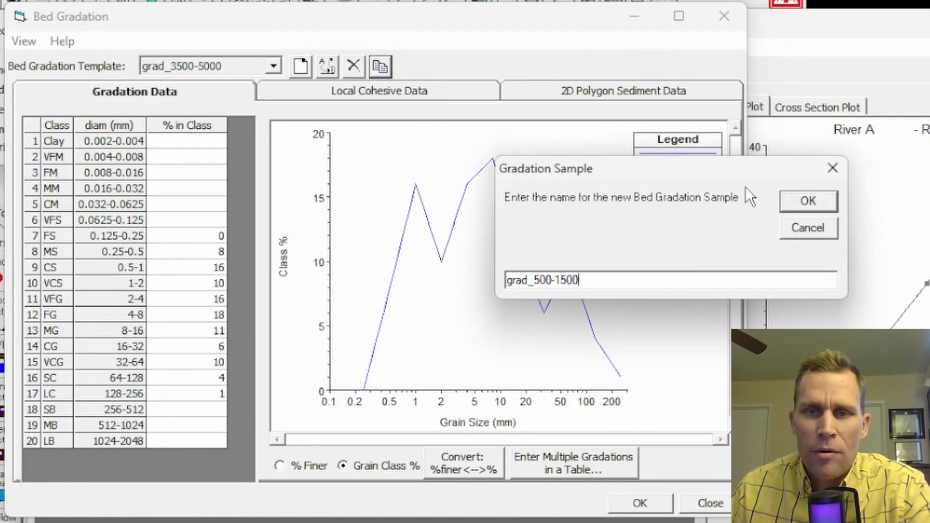
click(798, 199)
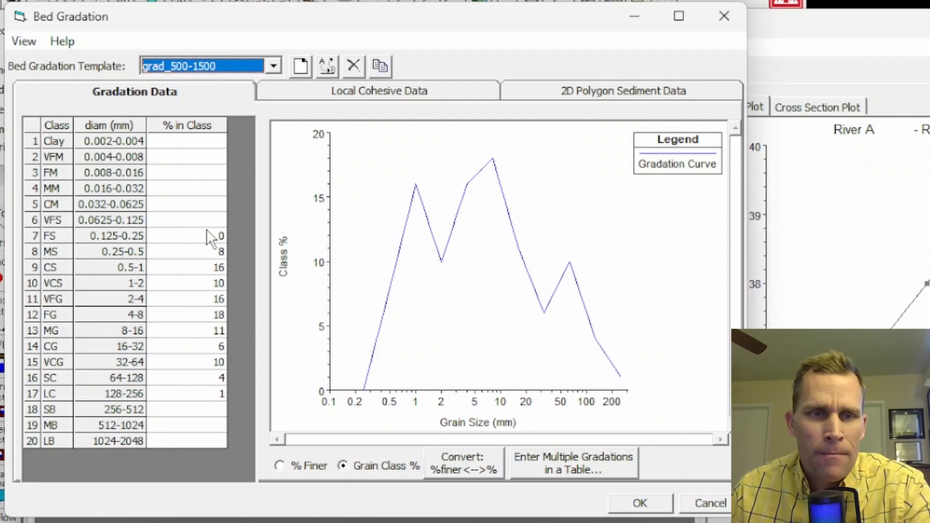
Clear the copied gradation values and enter % in Class values 1, 2, 3 and 4 for VCS, VFG, FG and MG
drag(210, 238, 226, 417)
key(Delete)
click(202, 282)
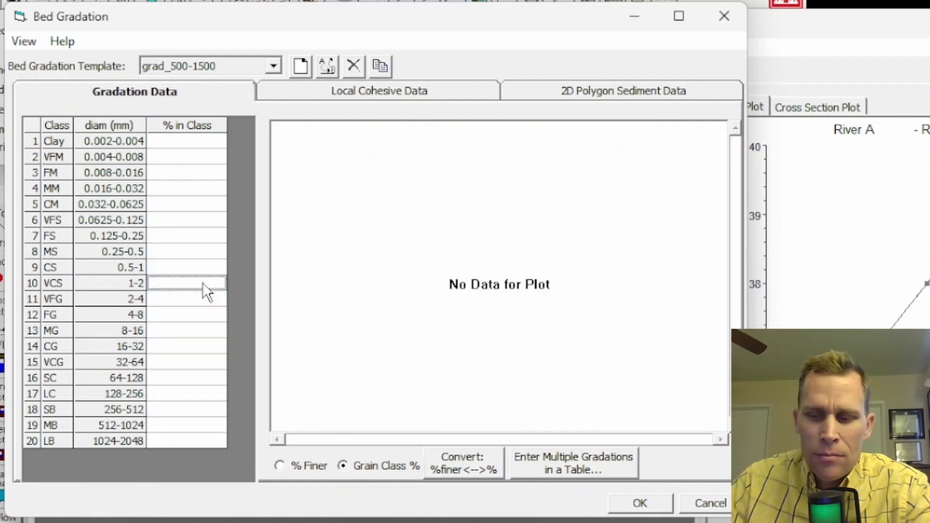
text(1)
key(Return)
text(2)
key(Return)
text(3)
key(Return)
text(4)
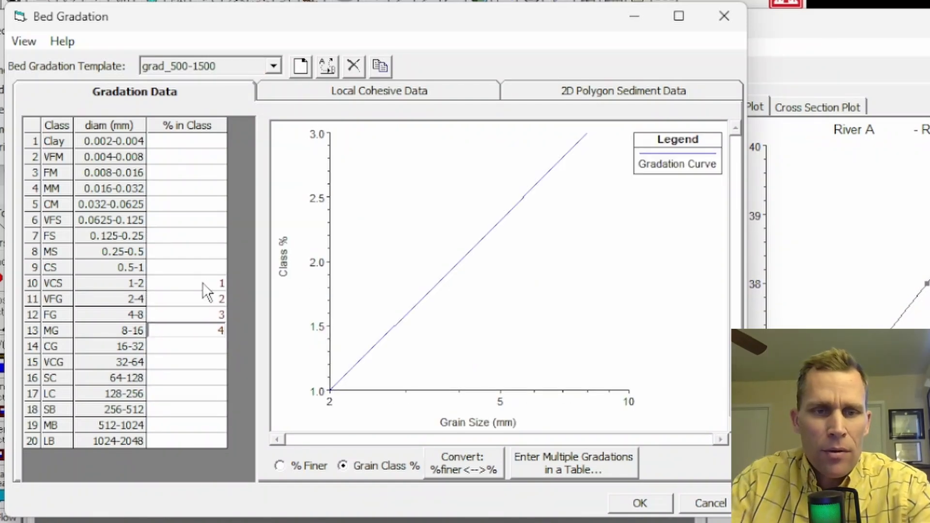
Accept the gradation edits and copy the grad_3500-5000 assignment from river station 5000 down to station 4000
click(644, 501)
click(596, 231)
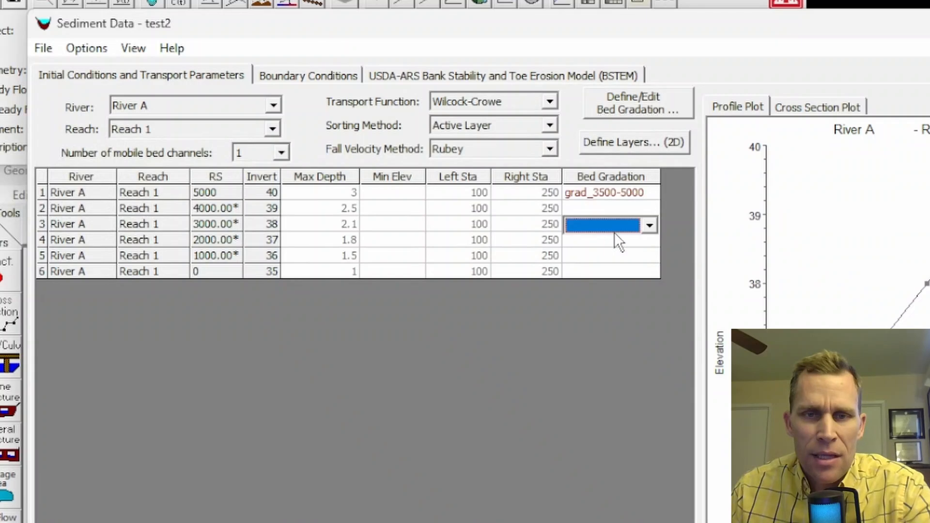
click(649, 227)
click(638, 224)
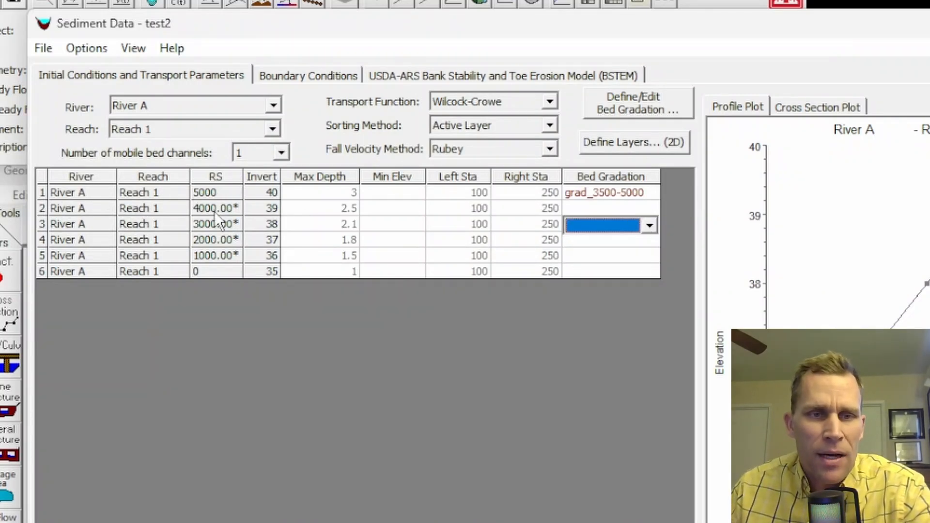
click(611, 194)
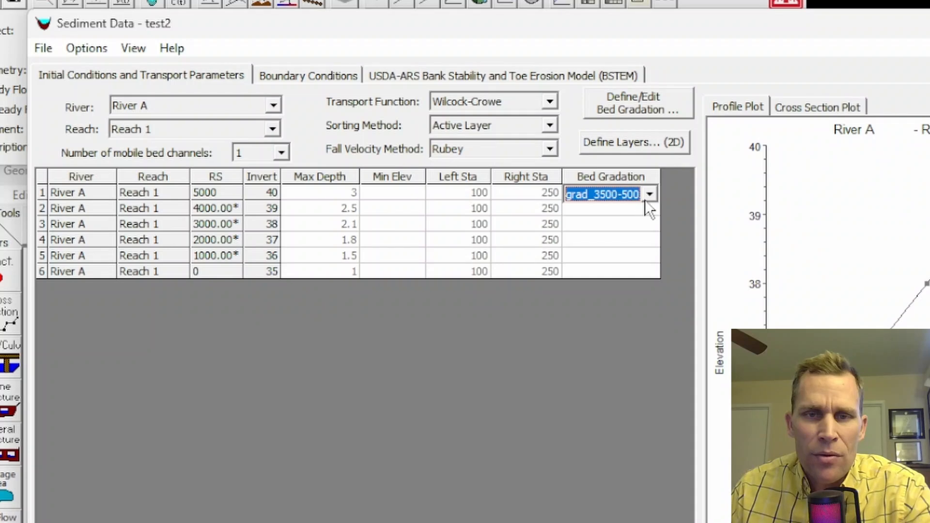
drag(661, 200, 660, 216)
Assign the grad_500-1500 bed gradation to the cross section at river station 1000
click(215, 256)
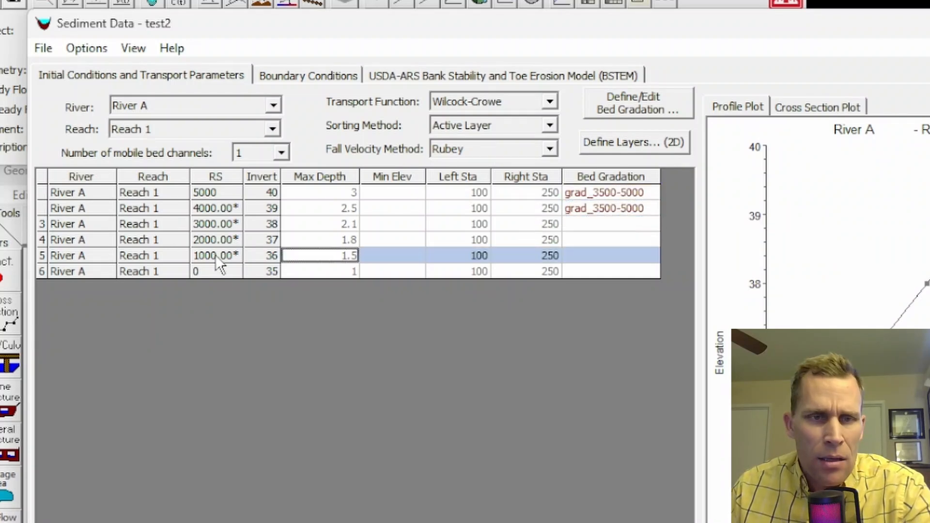
click(638, 254)
click(649, 256)
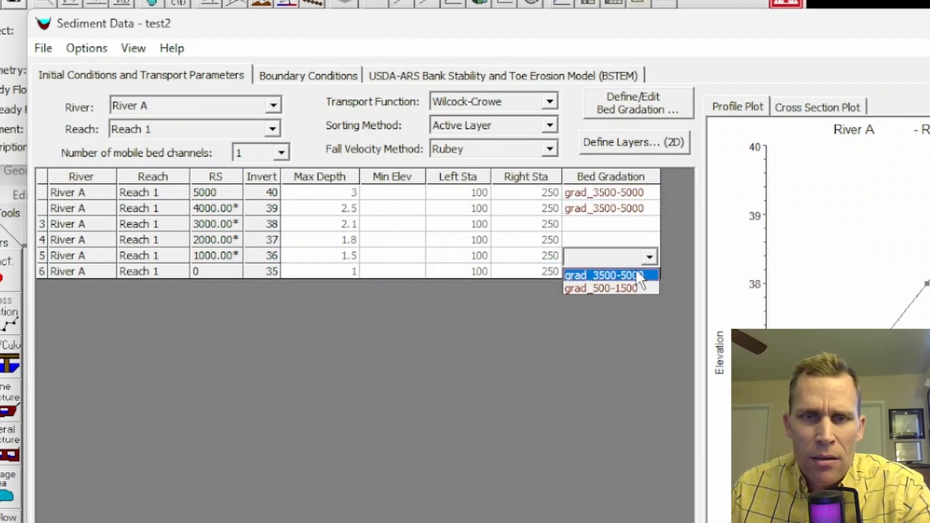
click(611, 286)
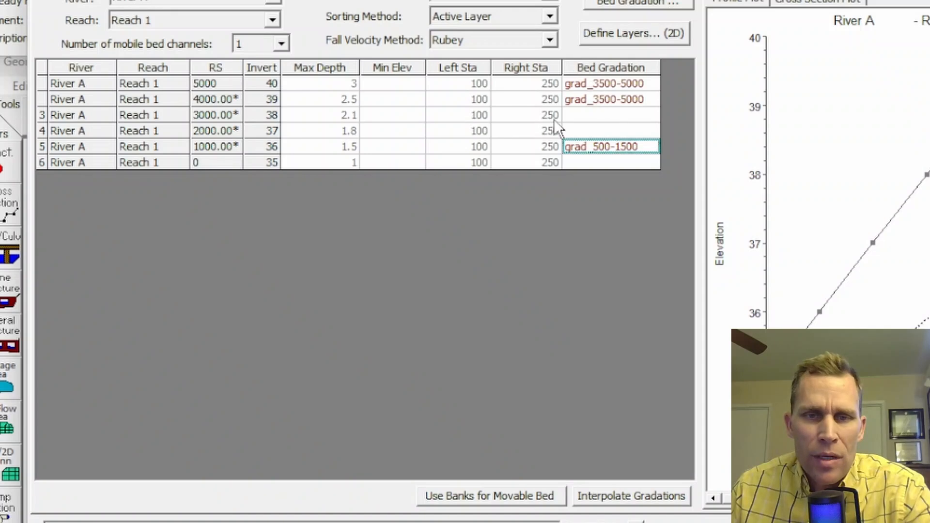
Leave stations 3000 and 2000 unassigned and interpolate the gradations for the remaining cross sections
click(581, 115)
click(586, 123)
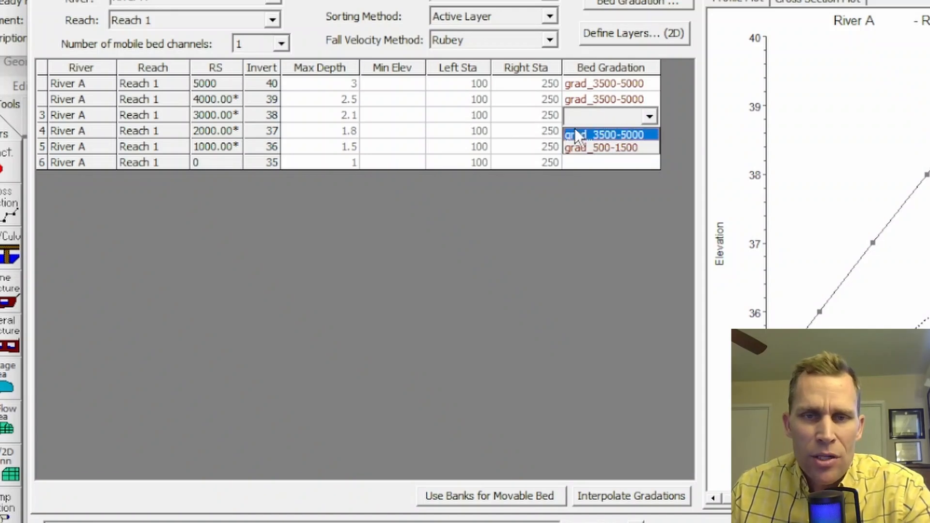
click(531, 112)
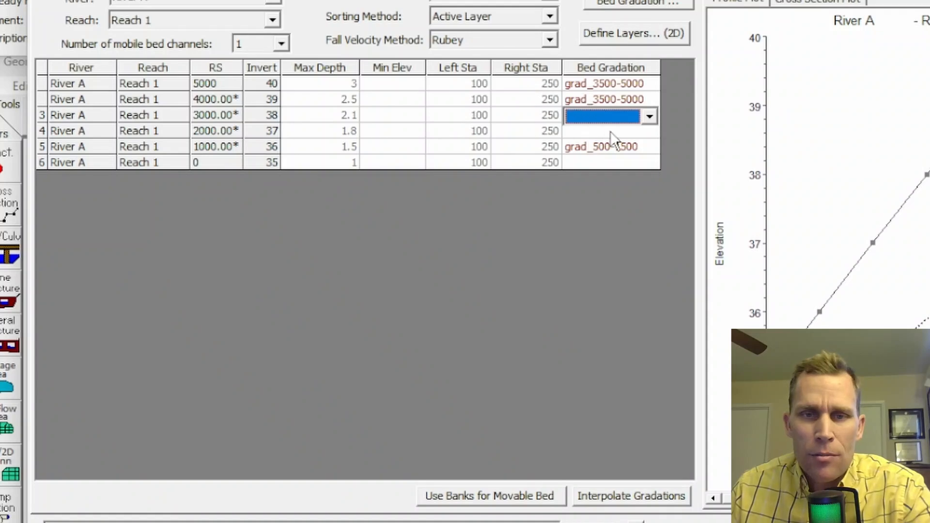
click(593, 132)
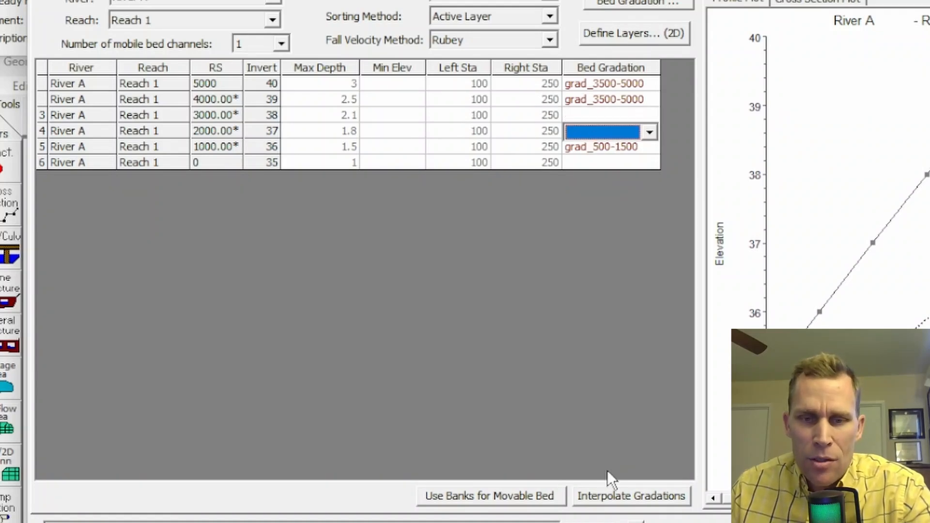
click(613, 497)
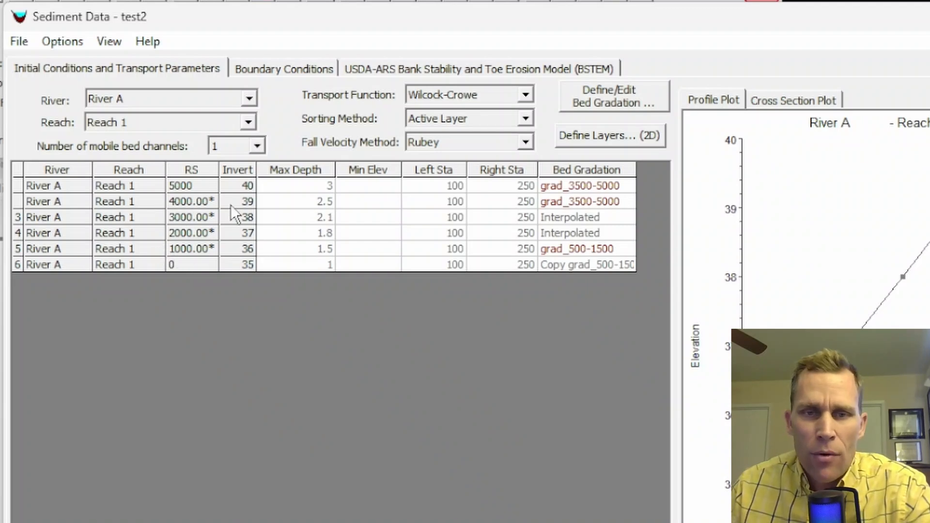
Reopen the bed gradation definitions and examine the cohesive parameter rows of the multiple gradation input table
click(593, 98)
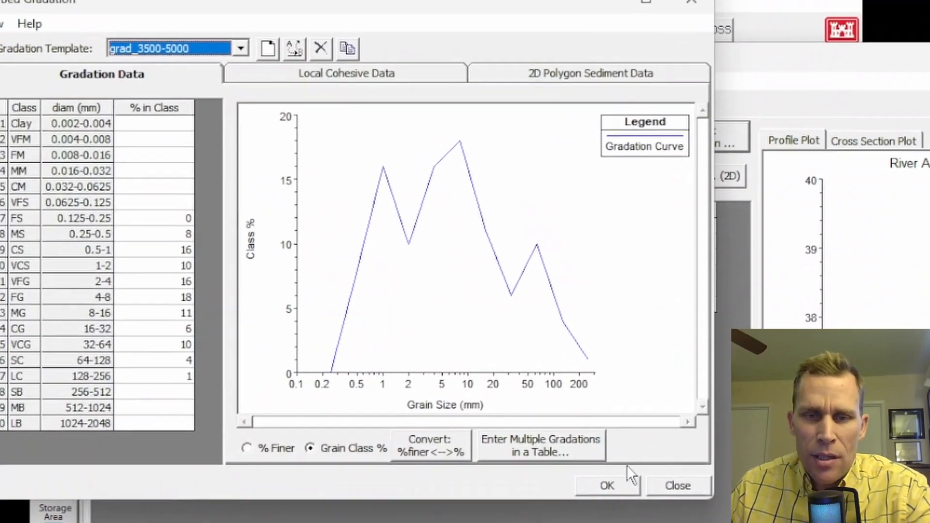
click(622, 483)
drag(633, 452, 764, 504)
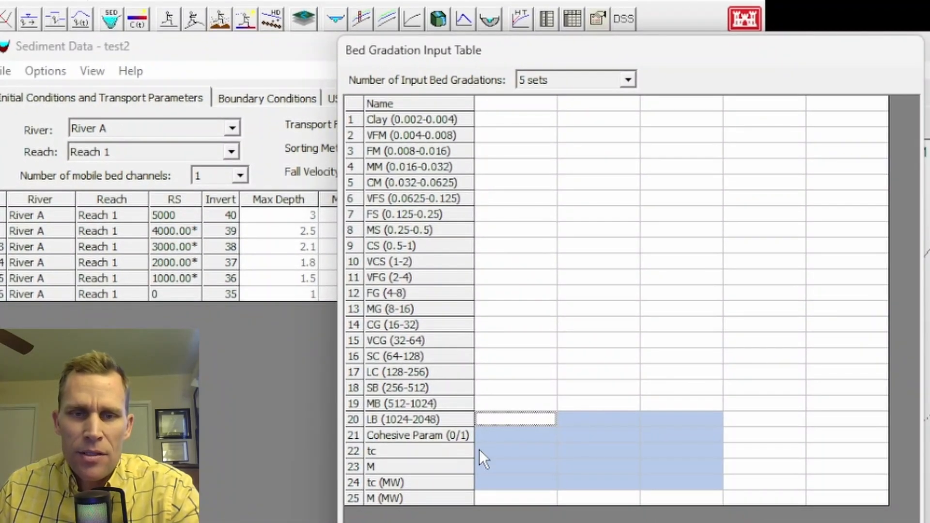
click(565, 449)
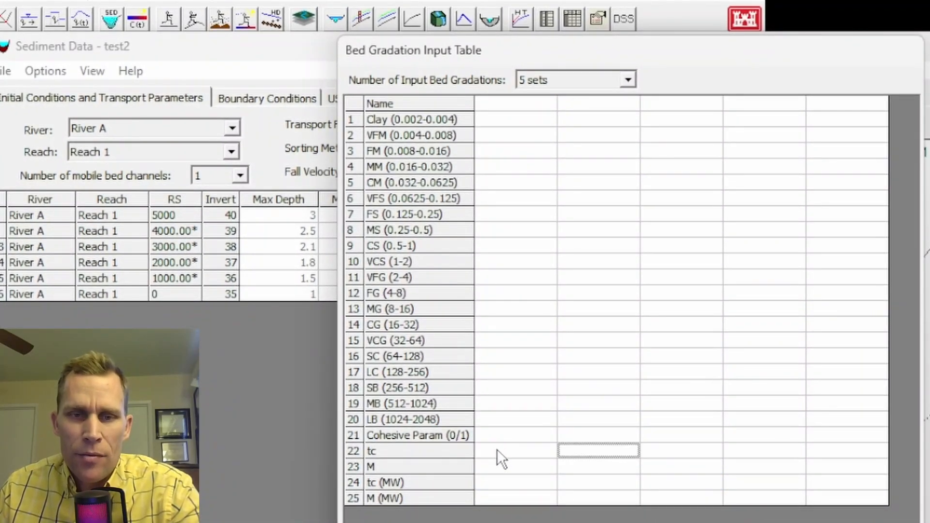
click(506, 435)
drag(505, 430, 841, 502)
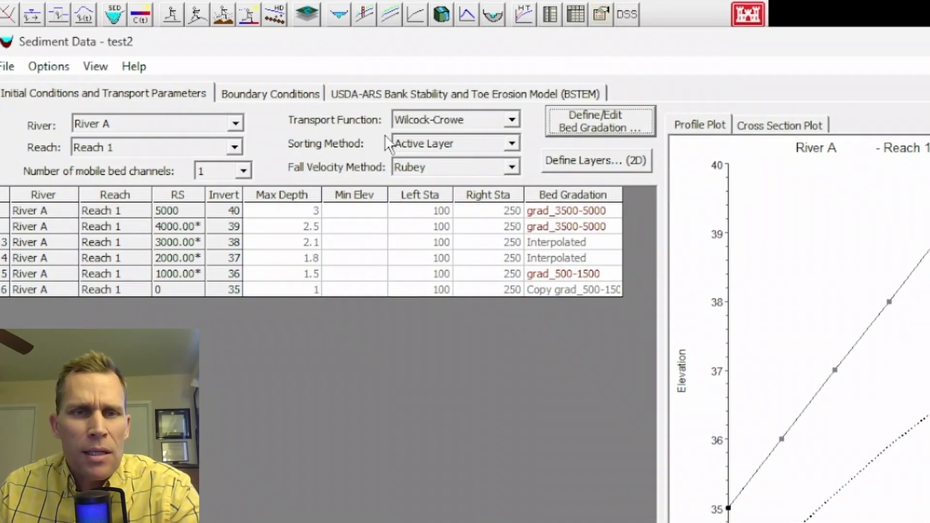
Open the local cohesive data of the bed gradation definitions for the grad_3500-5000 sample
click(599, 122)
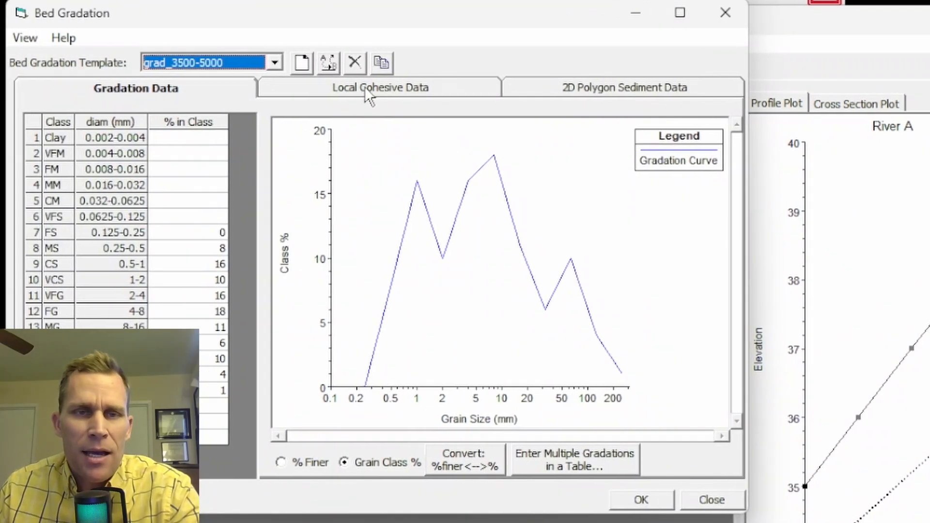
click(364, 88)
drag(365, 24, 395, 27)
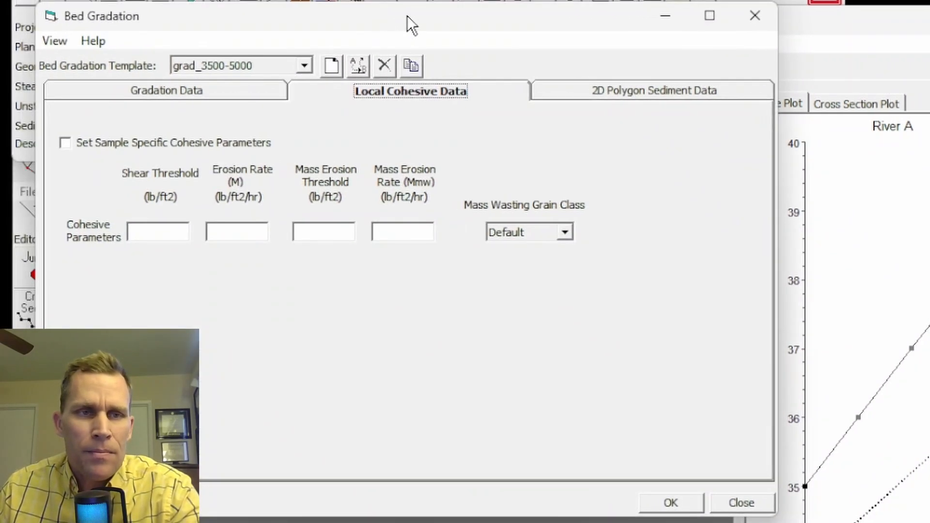
click(304, 65)
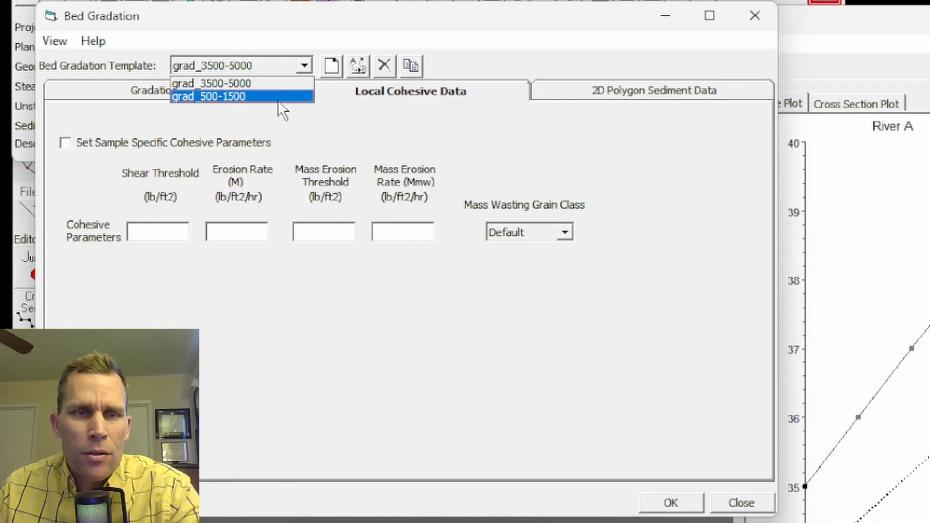
click(224, 84)
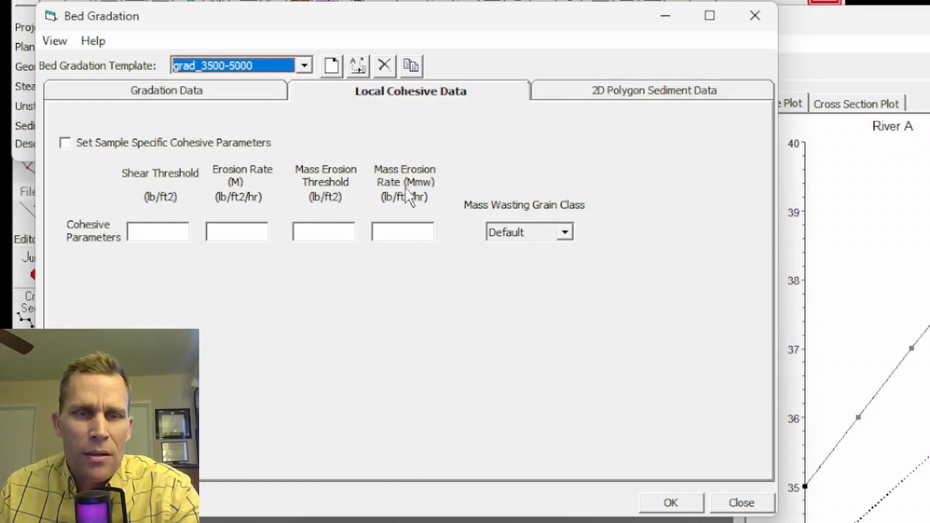
Examine the shear threshold, erosion rate and mass erosion fields and try the sample-specific cohesive parameters option
click(154, 230)
click(253, 239)
click(313, 234)
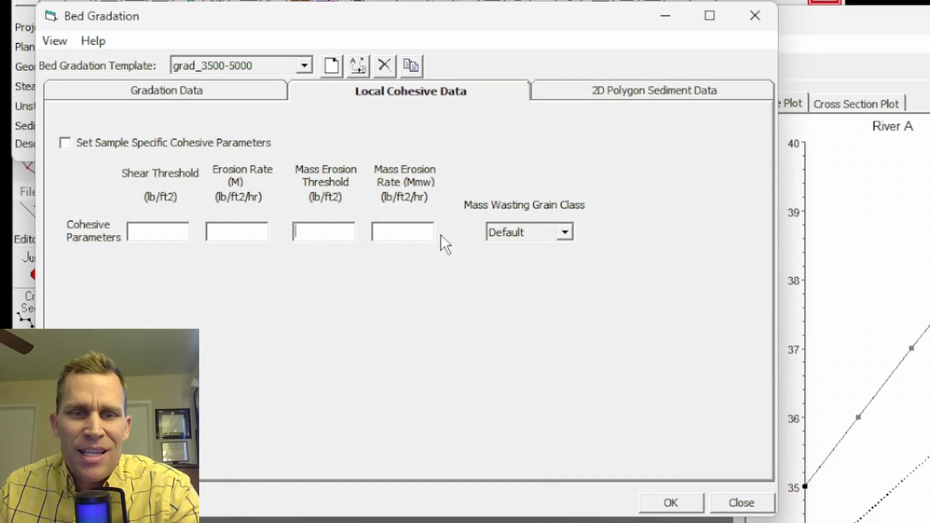
click(417, 232)
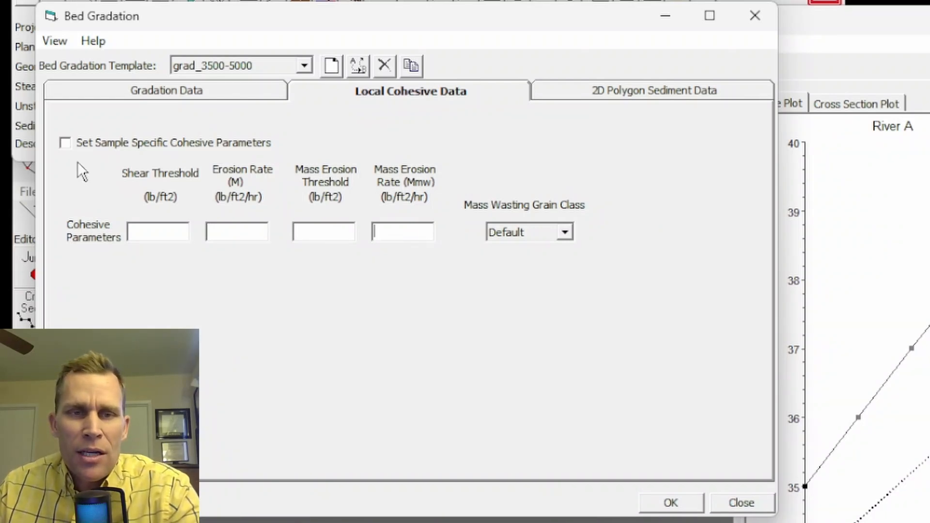
click(65, 144)
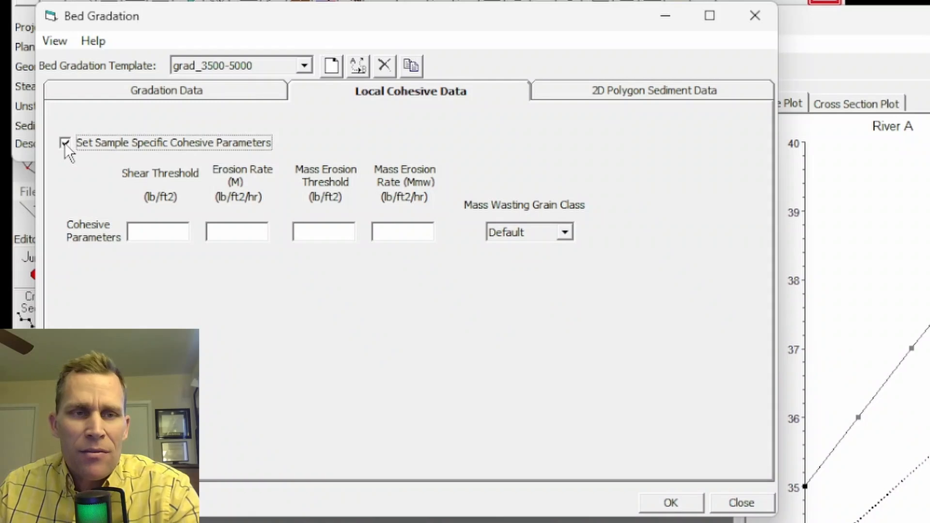
click(63, 141)
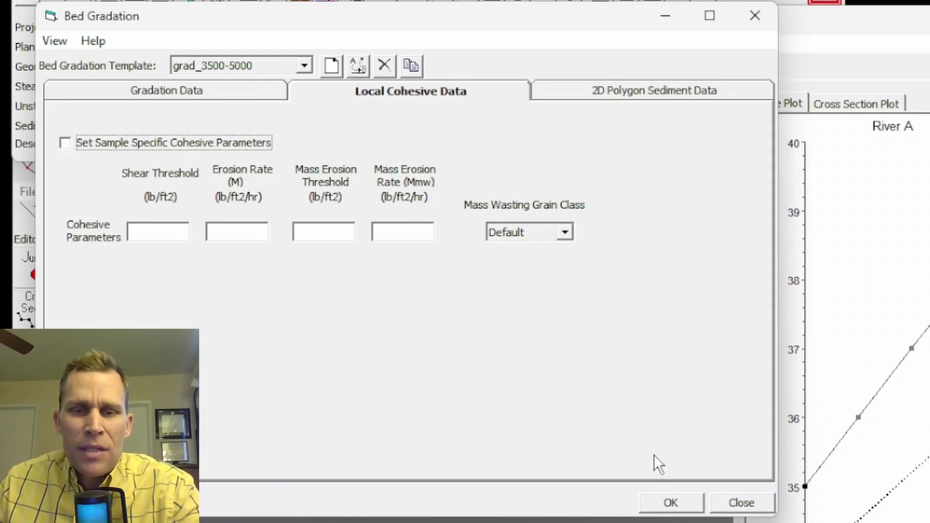
click(671, 503)
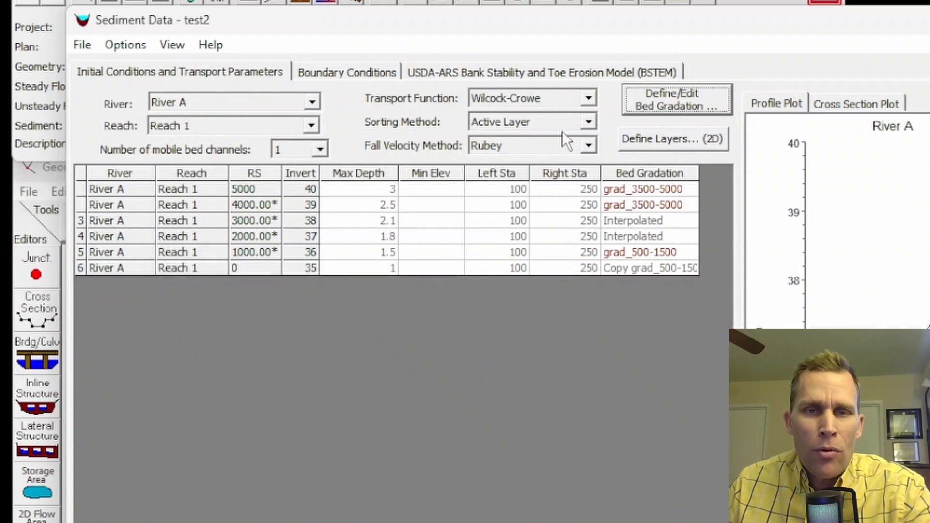
Reopen the bed gradation definitions and review the % in Class values of the grad_3500-5000 sample
click(642, 91)
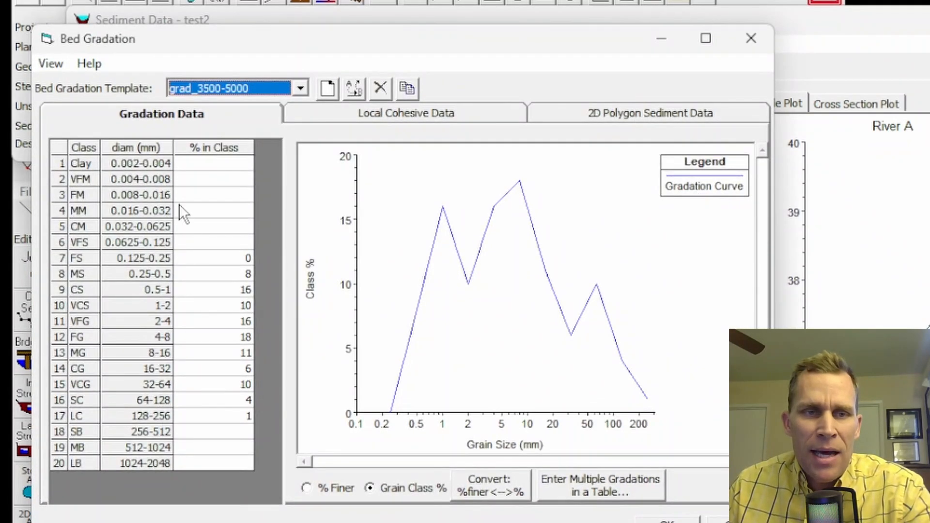
drag(223, 226, 239, 447)
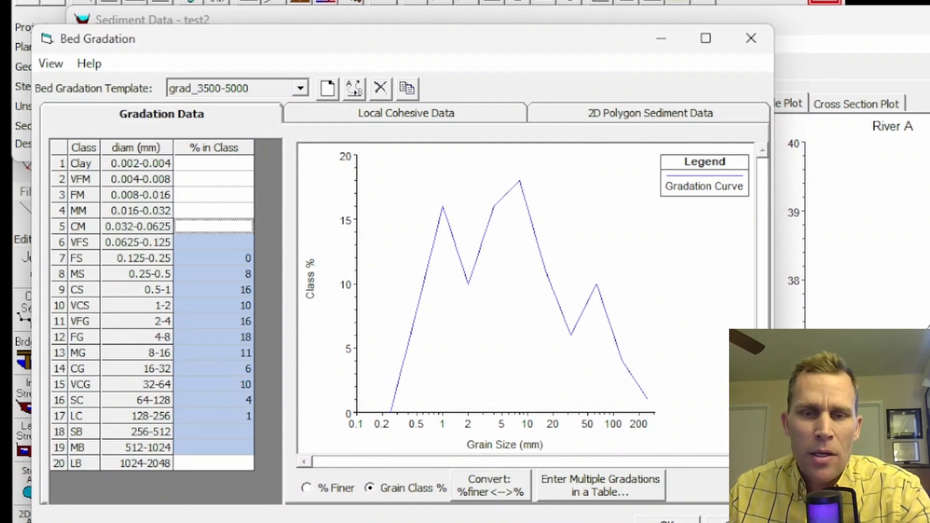
click(668, 519)
Examine the 2D polygon sediment data options for the grad_3500-5000 sample and close the bed gradation definitions
key(Return)
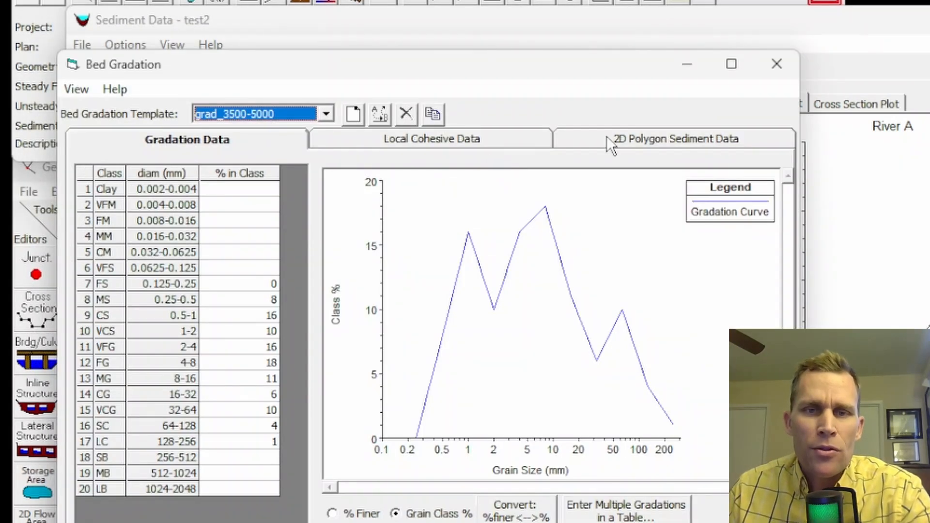
click(662, 139)
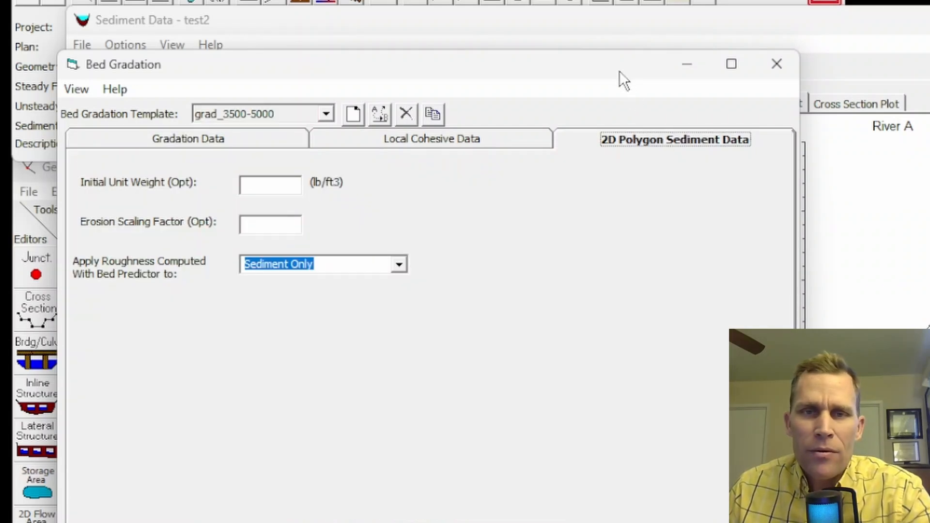
drag(614, 66, 639, 76)
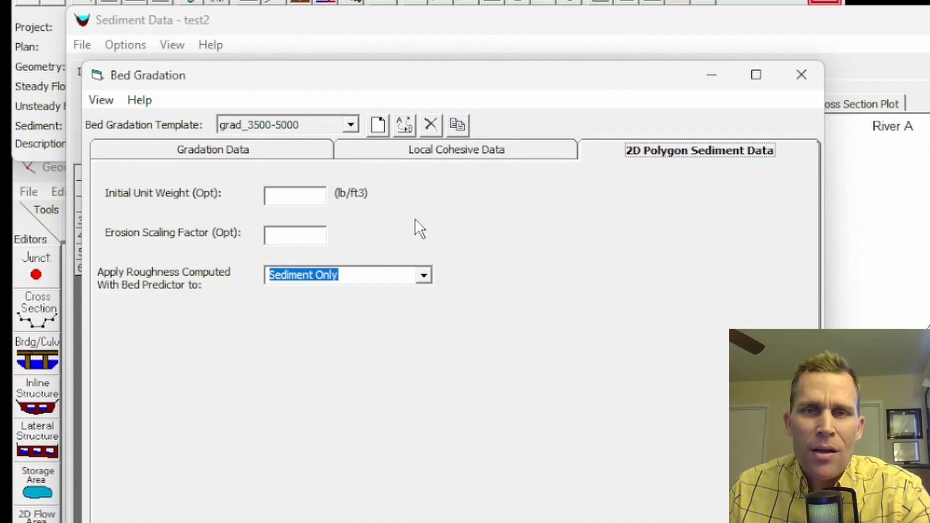
click(801, 75)
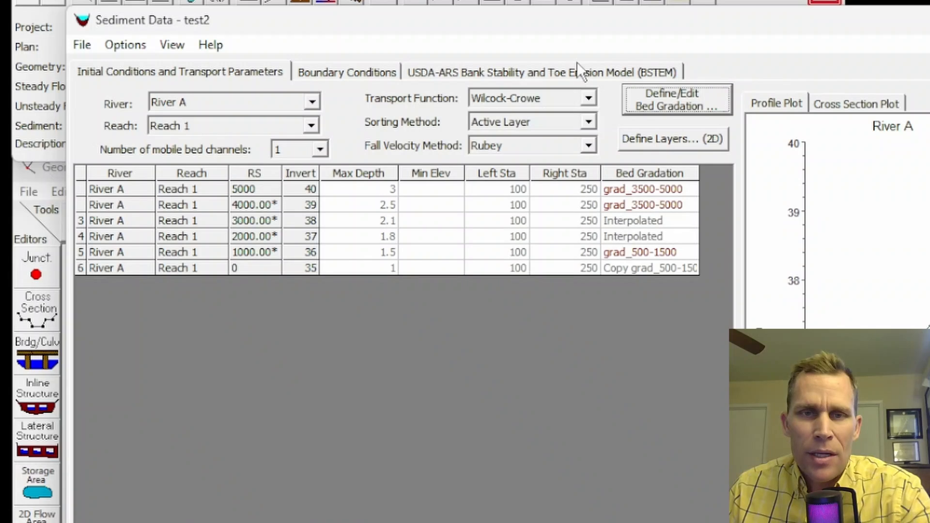
Save the test2 sediment data
click(91, 48)
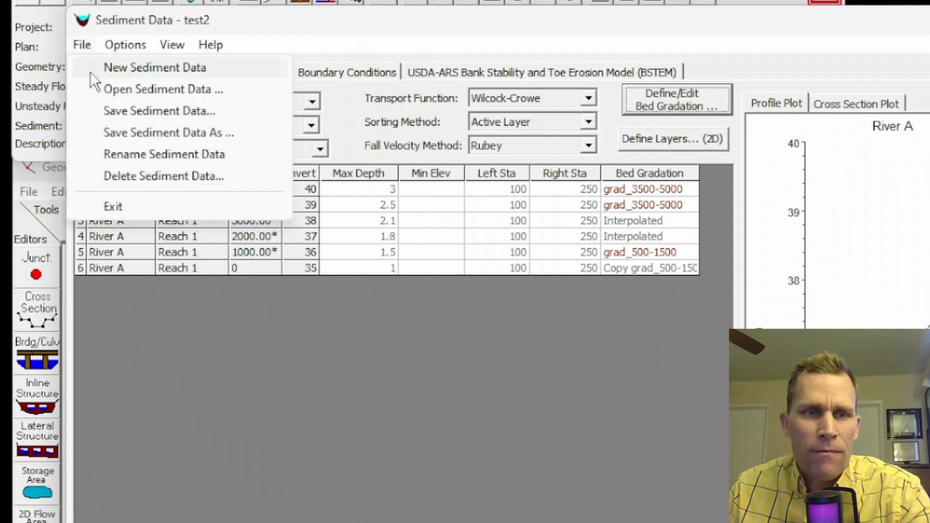
click(122, 114)
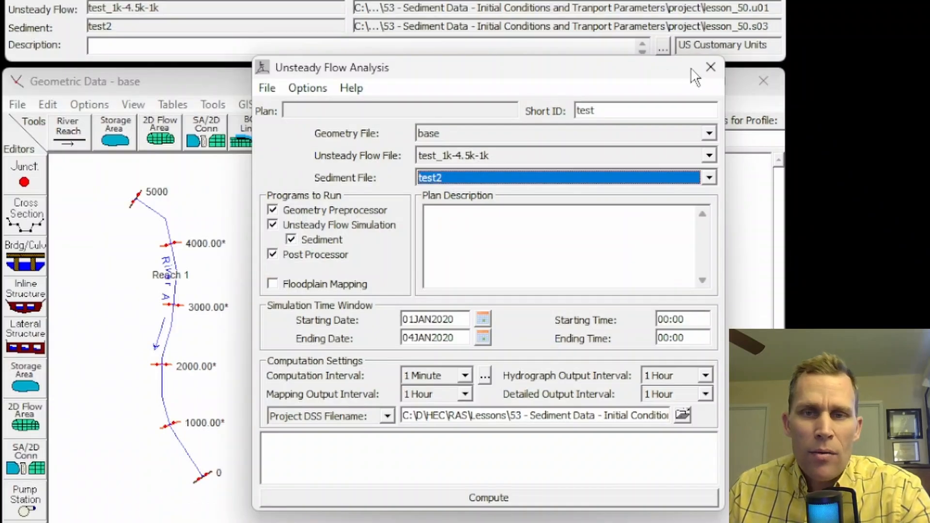
Close the unsteady flow analysis window and reopen the test2 sediment data
click(709, 67)
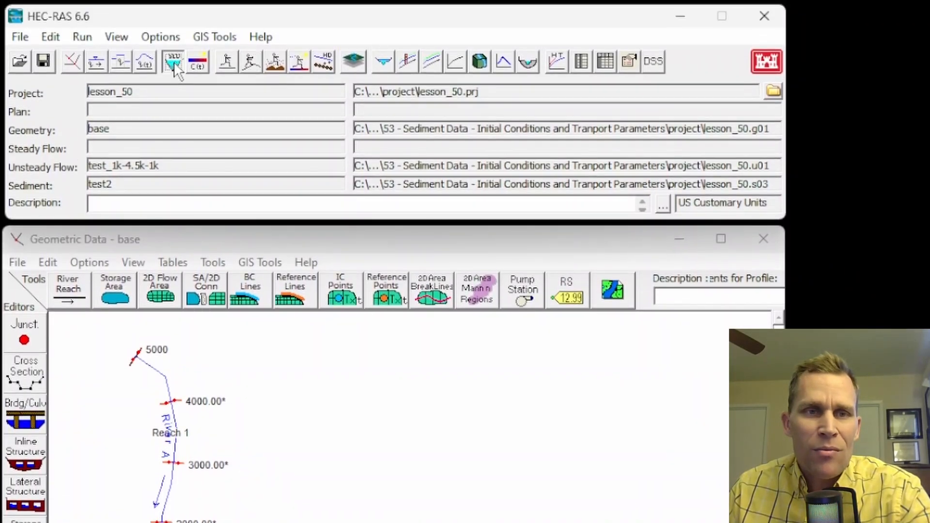
click(174, 63)
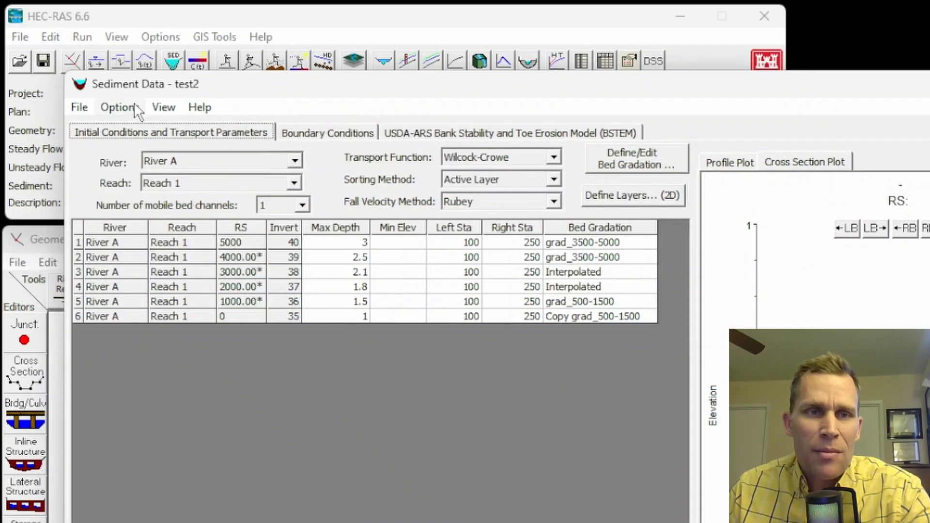
click(82, 109)
click(250, 103)
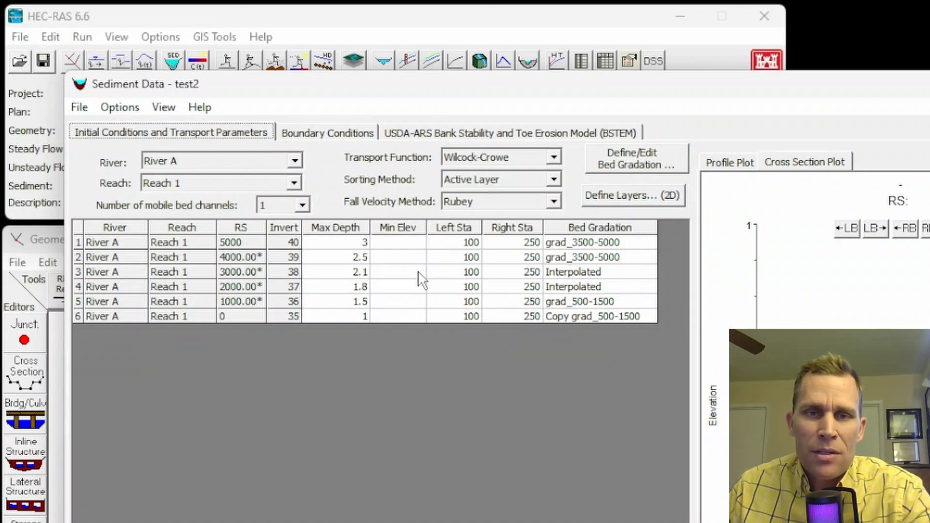
Check the saved bed gradation definitions for the test2 sediment data and close them
click(618, 156)
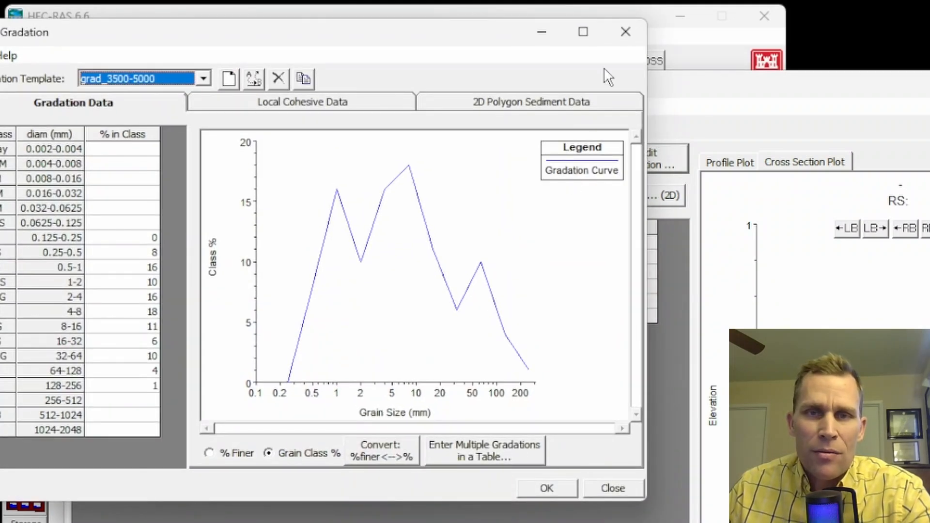
click(625, 42)
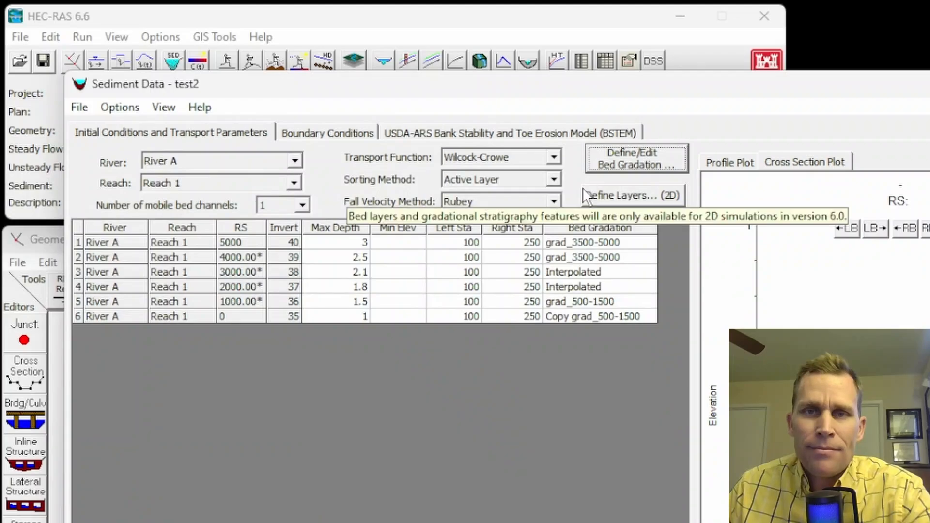